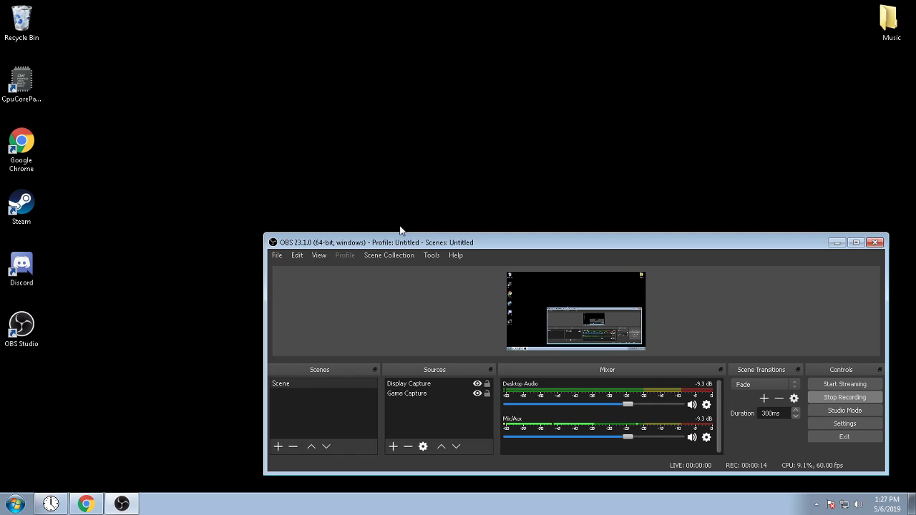
Hide the OBS window in the system tray and launch two instances of the DirectX Diagnostic Tool (dxdiag)
left_click(817, 504)
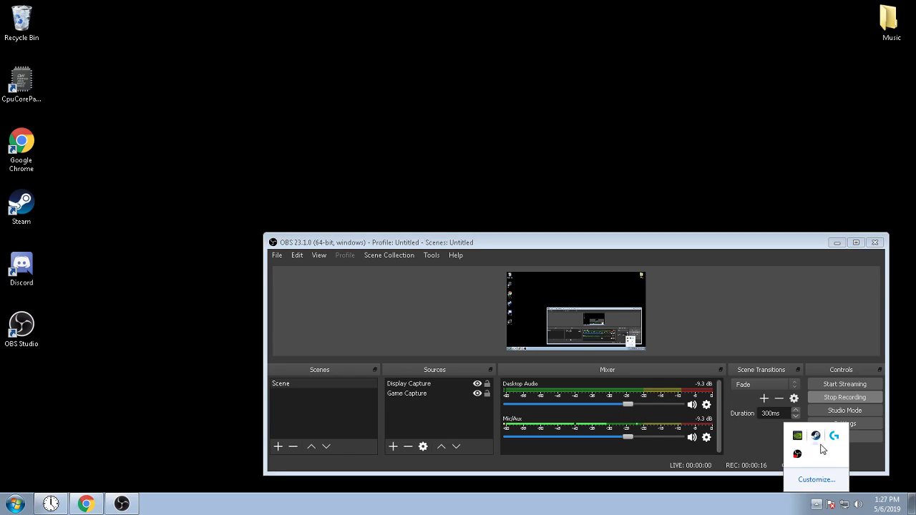
left_click(800, 454)
key("super")
type("dxdi")
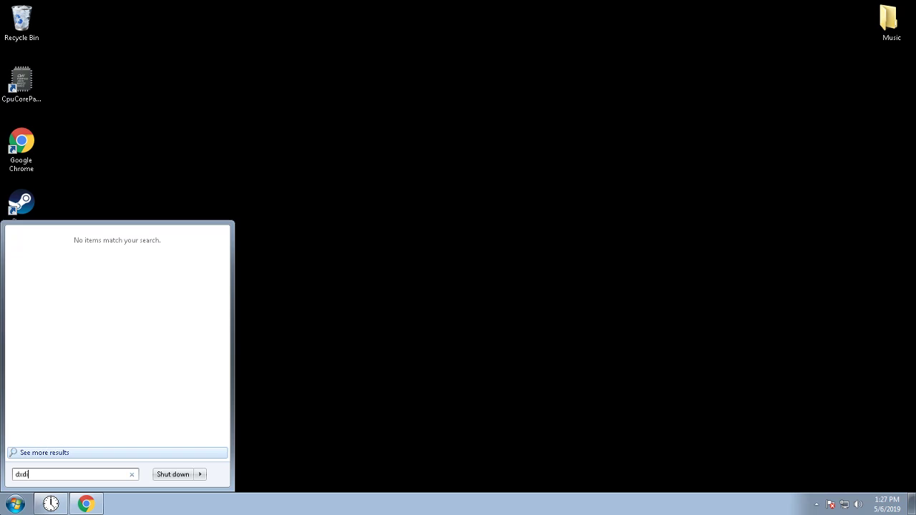
type("ag")
key("Return")
key("super")
type("dxdiag")
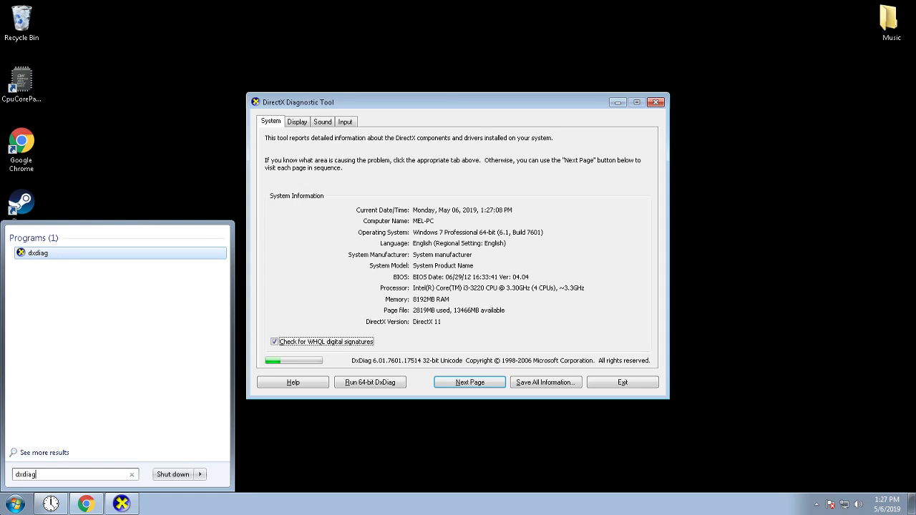
key("Return")
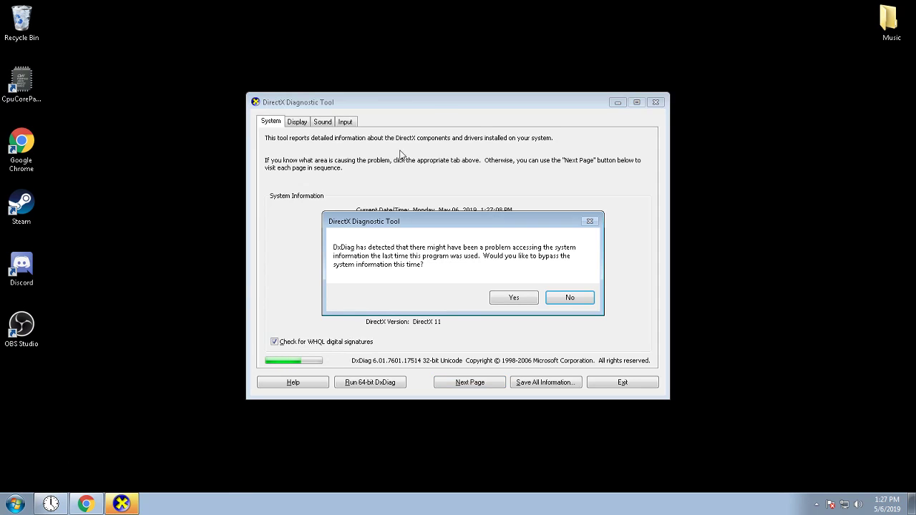
Decline bypassing the system information in both diagnostic windows and show the Display details beside the System details
left_click(577, 298)
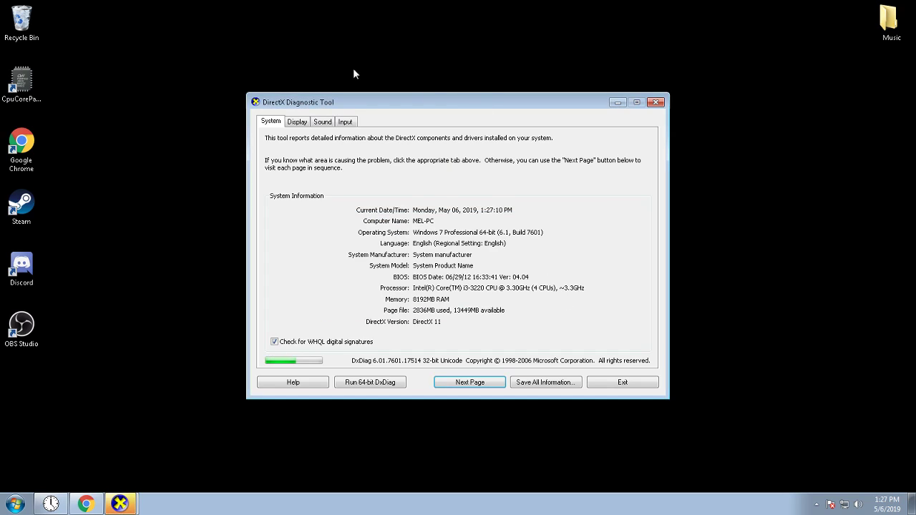
left_click(571, 298)
left_click(301, 124)
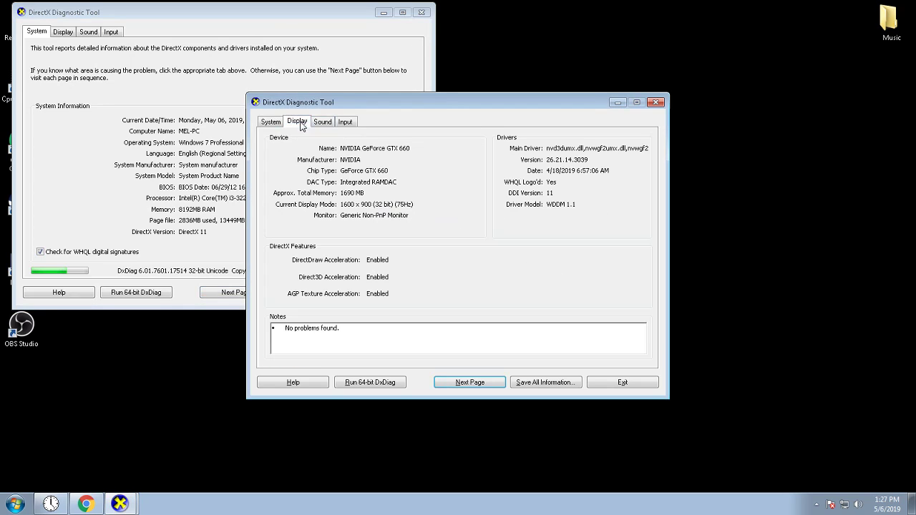
left_click_drag(443, 102, 633, 10)
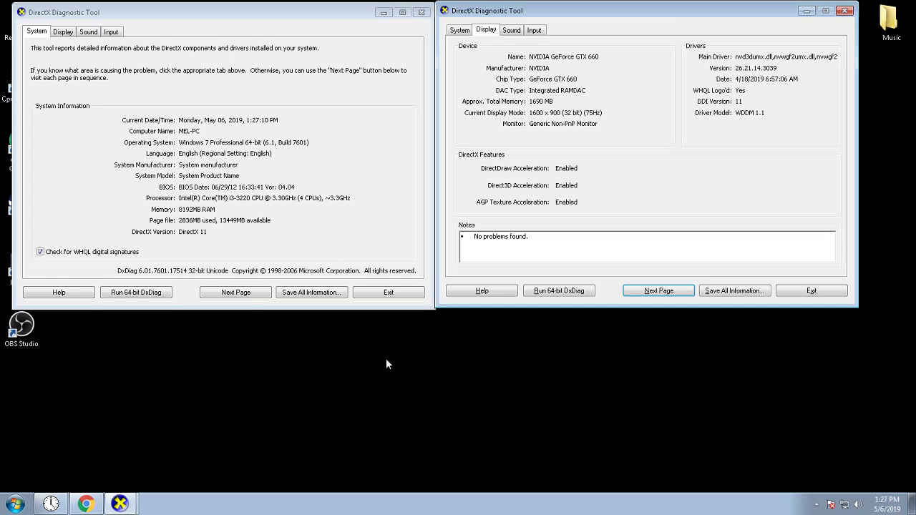
Open the computer's System properties, enlarge the window slightly and view the processor and installed memory details
left_click(16, 504)
type("c")
key("BackSpace")
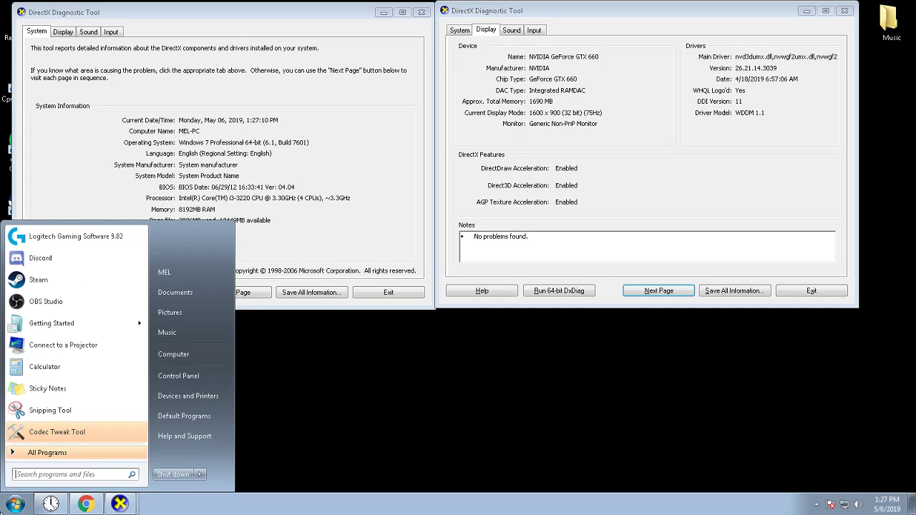
right_click(189, 351)
left_click(224, 444)
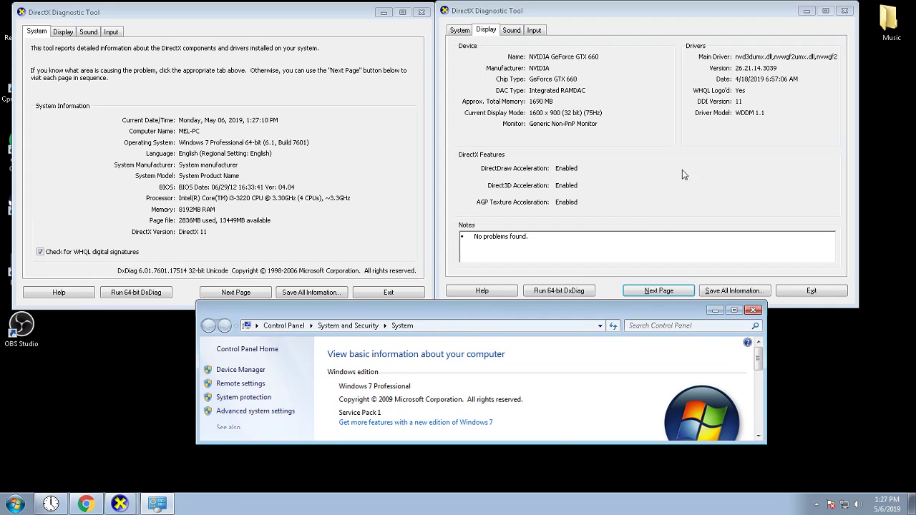
left_click_drag(523, 444, 524, 471)
scroll(530, 392, "down", 2)
scroll(530, 392, "down", 1)
scroll(530, 392, "up", 1)
scroll(507, 401, "down", 3)
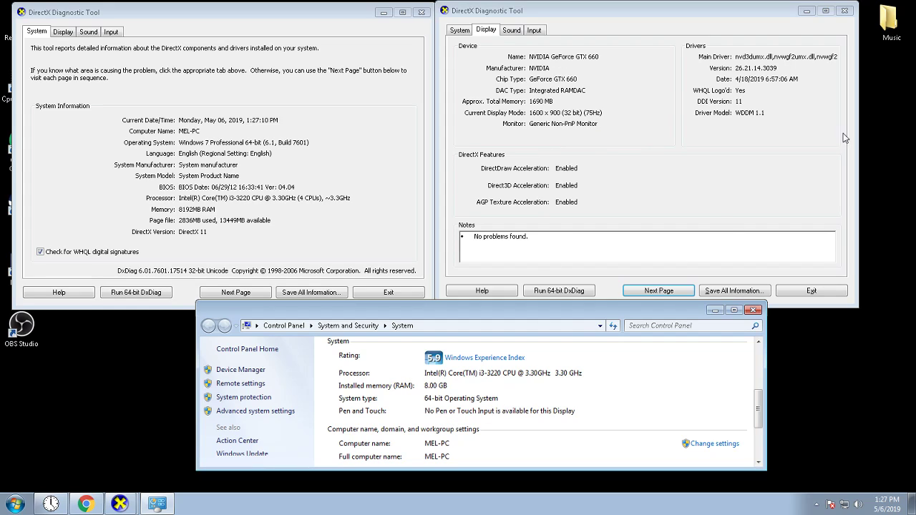
Play all the songs in the desktop Music folder, close the folder and minimize the media player
double_click(890, 21)
key("ctrl+a")
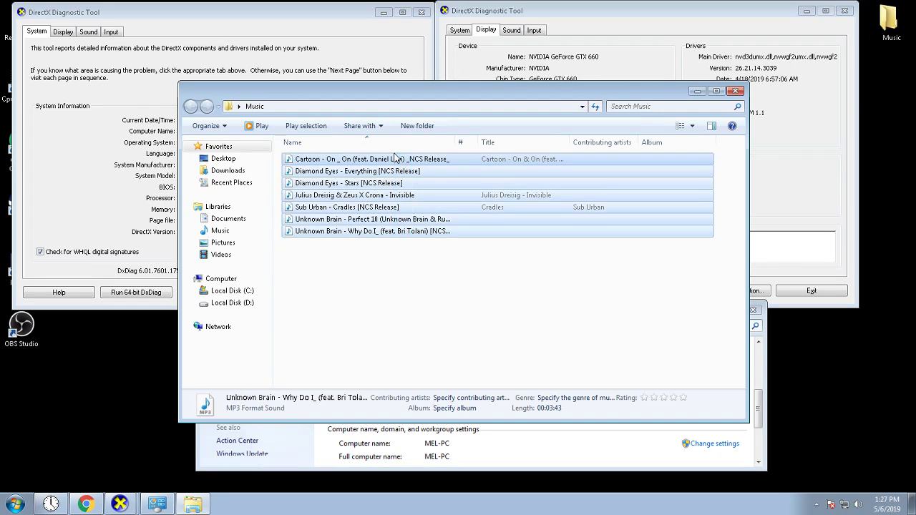
right_click(413, 199)
left_click(493, 218)
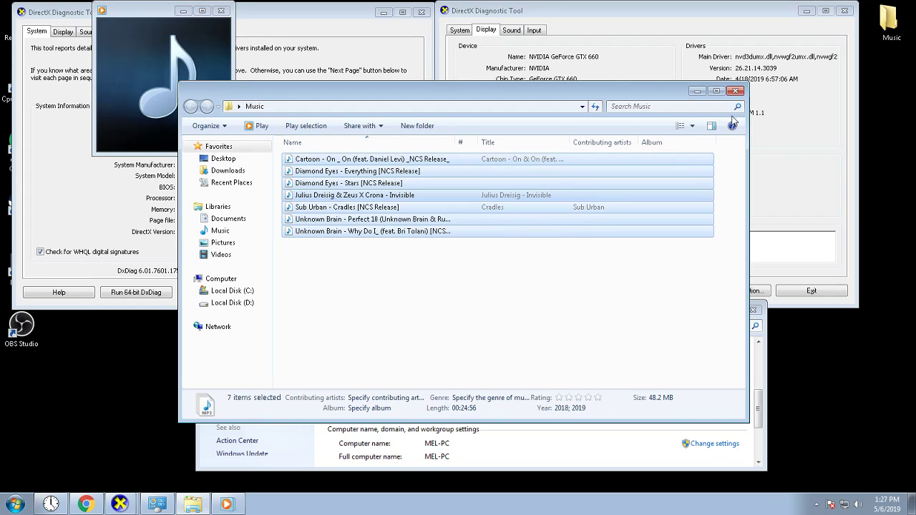
left_click(736, 91)
left_click(187, 10)
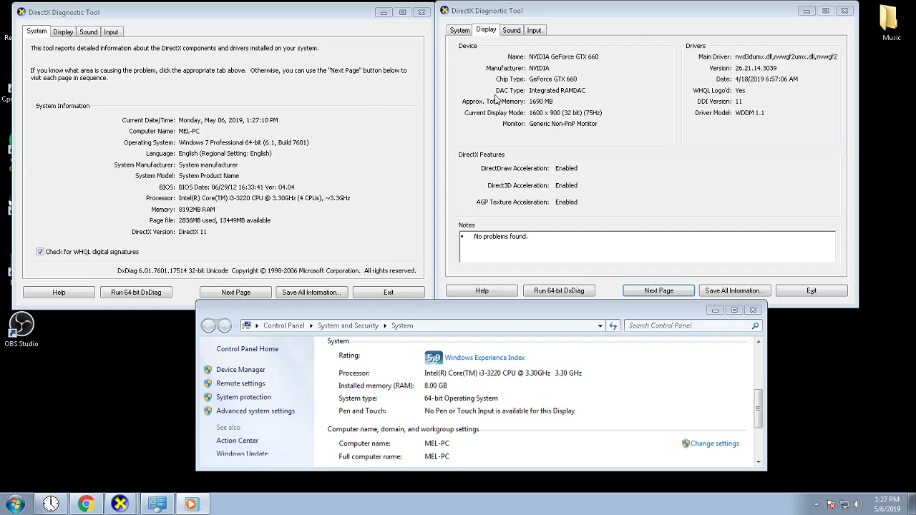
Close both DirectX Diagnostic Tool windows and the System properties window
left_click(845, 11)
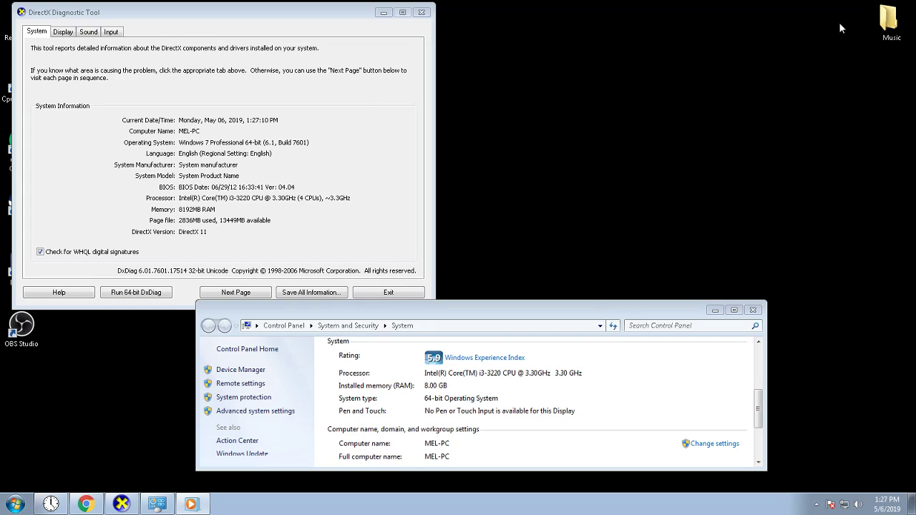
left_click(753, 310)
left_click(421, 12)
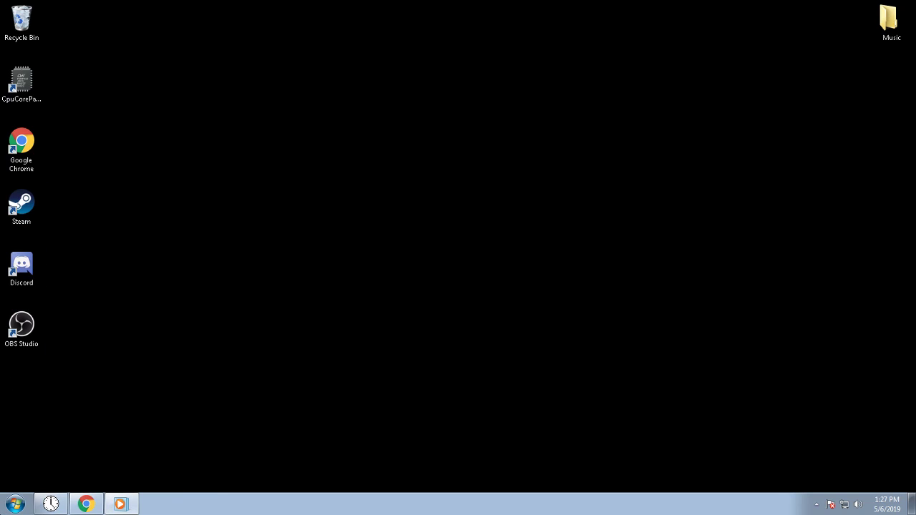
Restore OBS from the system tray and review its Stream, Output, Video and Advanced settings
left_click(817, 505)
left_click(798, 454)
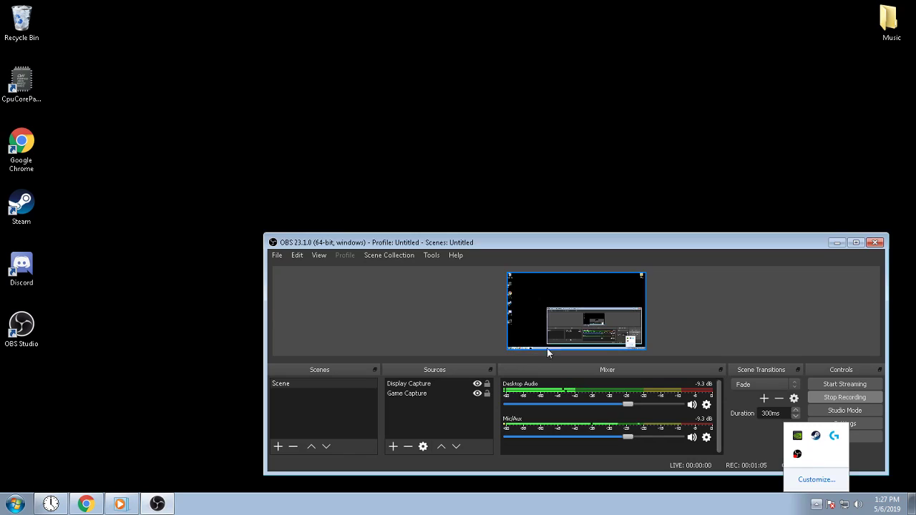
left_click(875, 423)
left_click(335, 104)
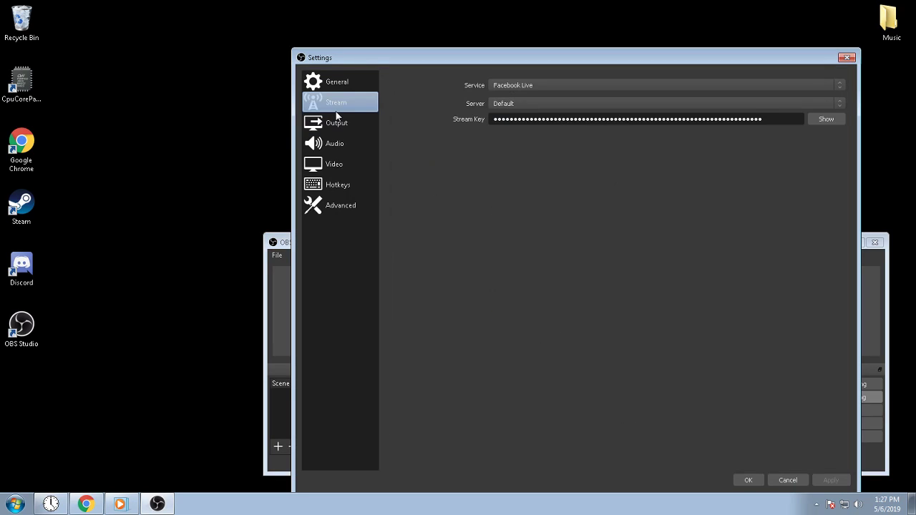
left_click(338, 118)
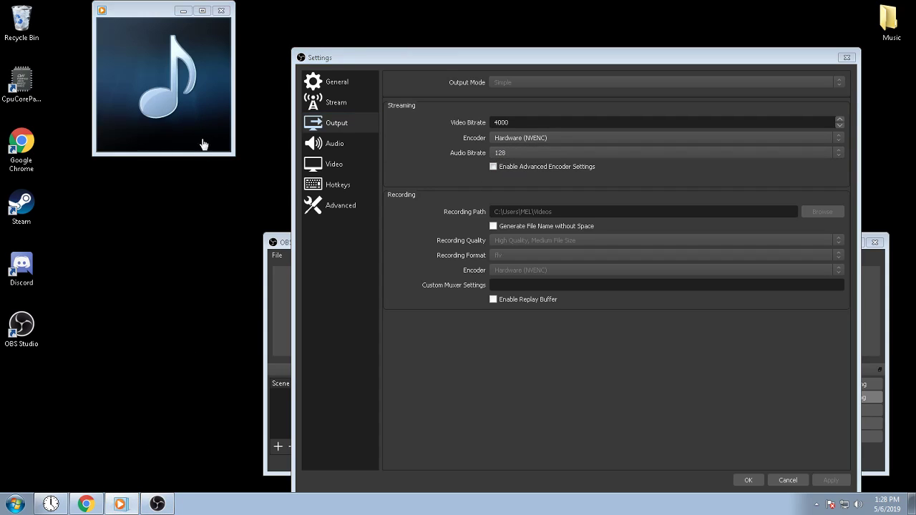
left_click(183, 10)
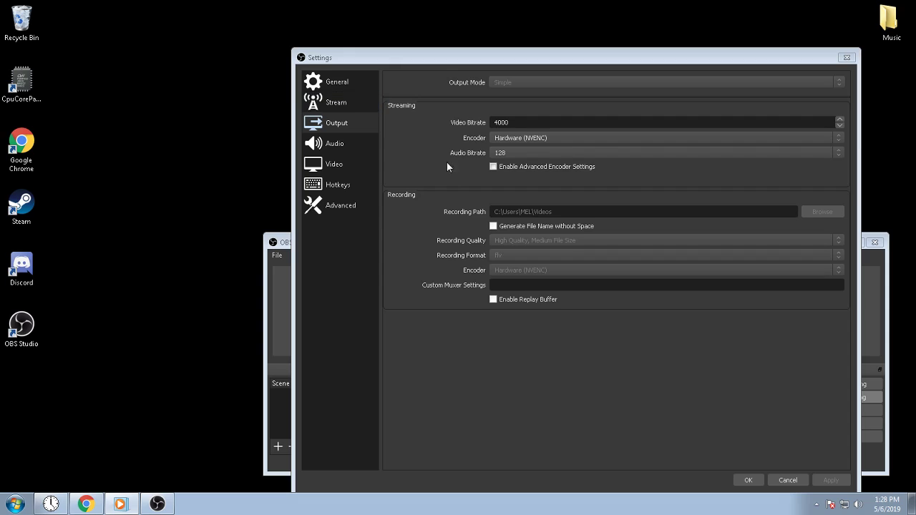
left_click(361, 208)
left_click(358, 167)
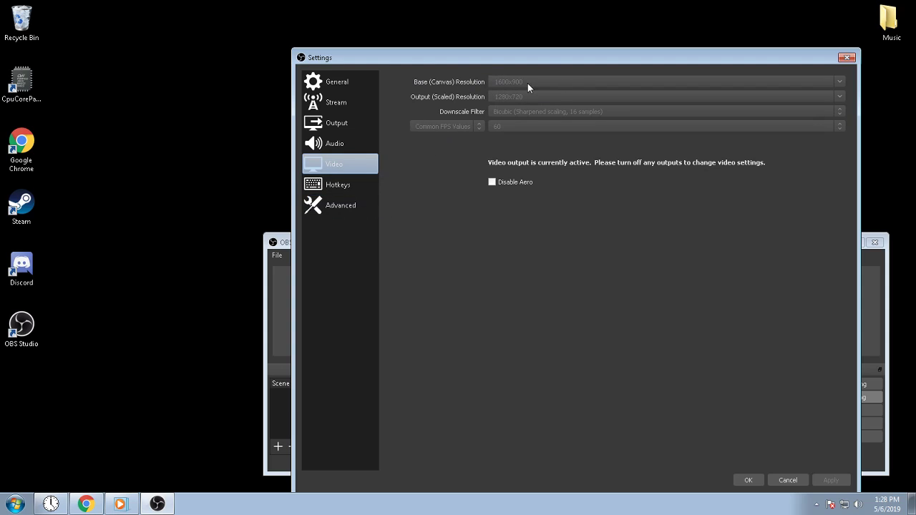
left_click(333, 210)
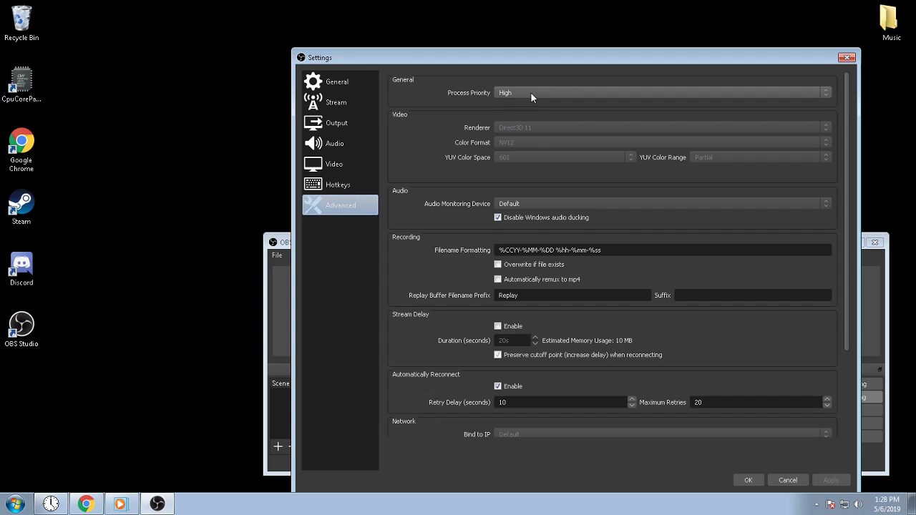
left_click(352, 122)
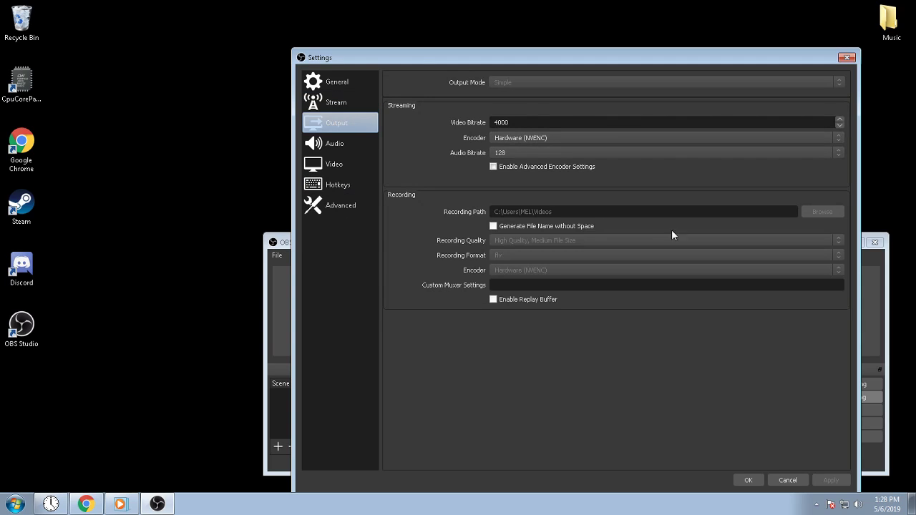
left_click(752, 480)
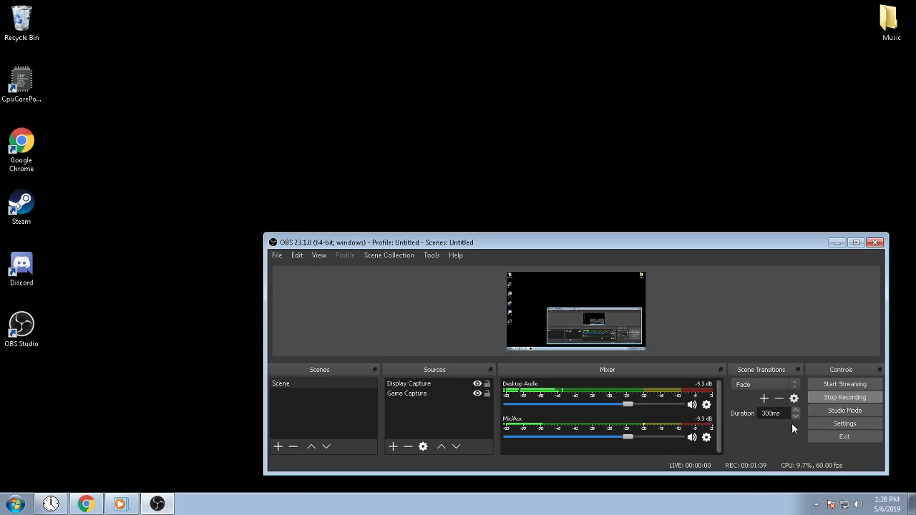
Hide OBS in the system tray again and open System Configuration
left_click(817, 505)
left_click(797, 452)
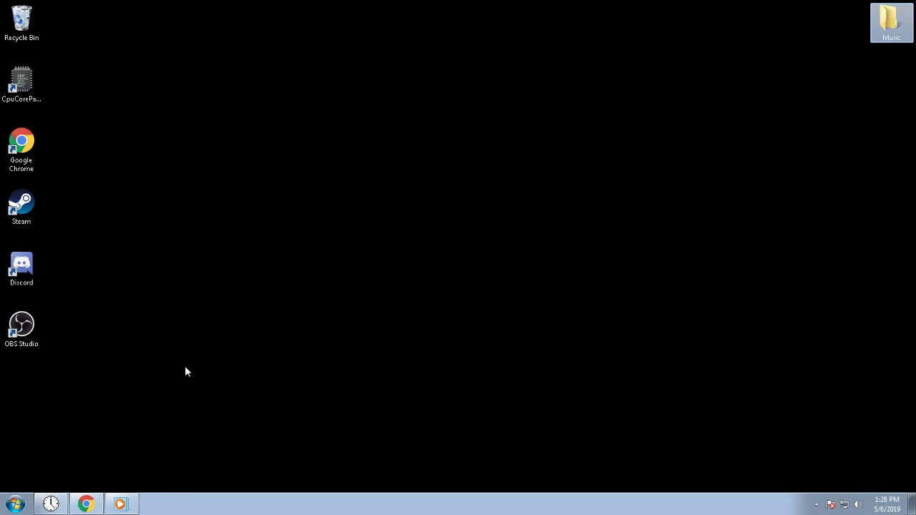
left_click(3, 505)
left_click(57, 475)
type("sys")
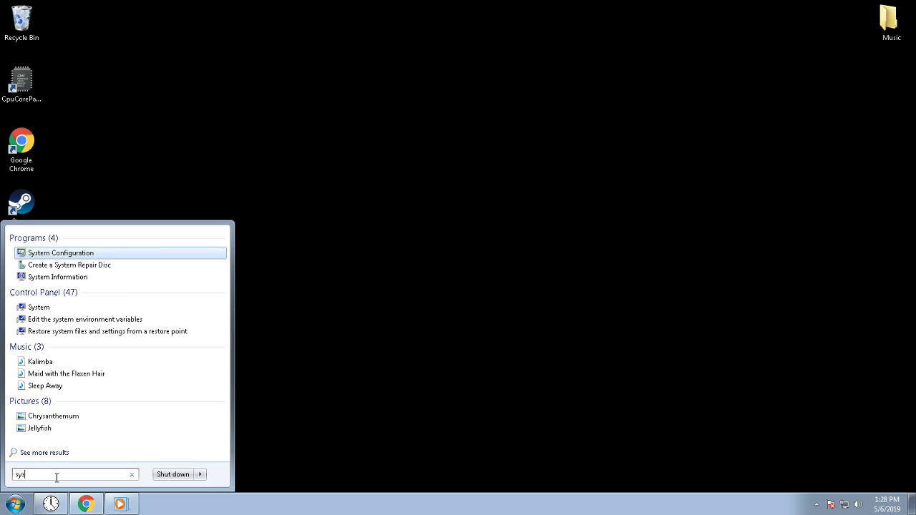
key("Return")
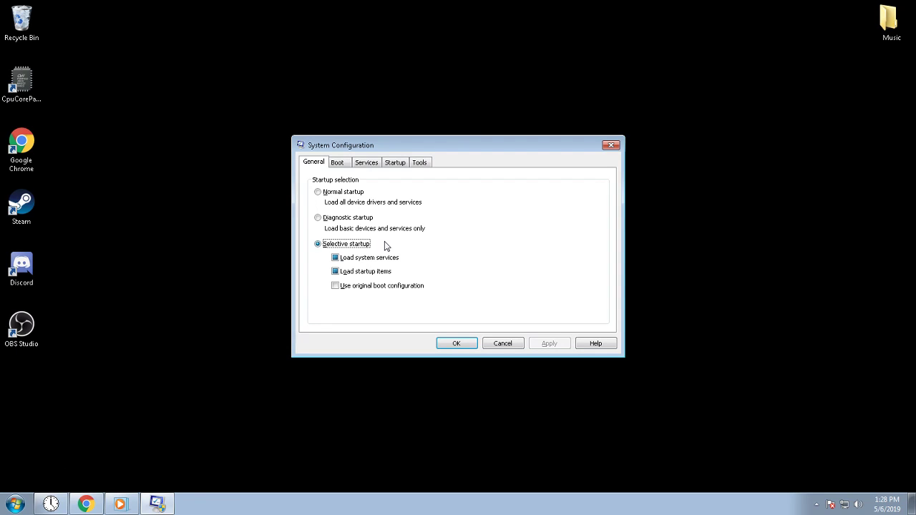
Set the number of processors to 4 in the advanced boot options for Windows 7
left_click(339, 165)
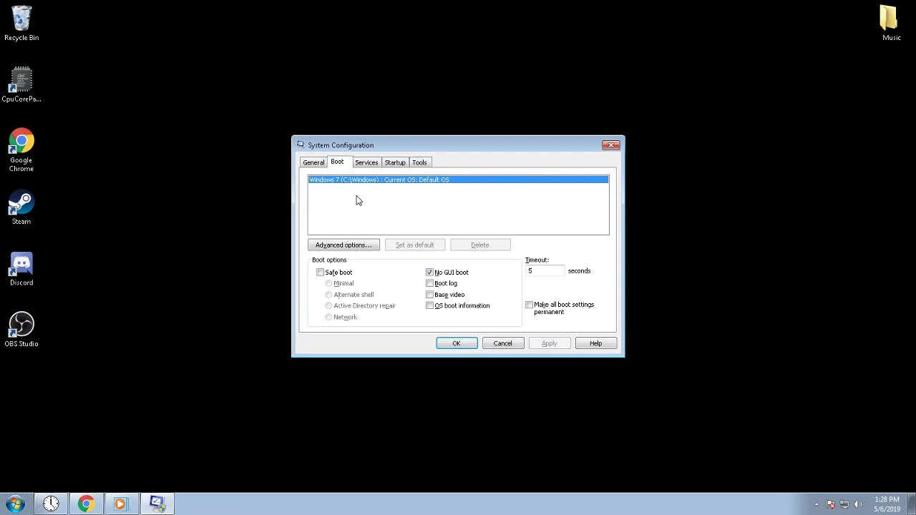
left_click(359, 247)
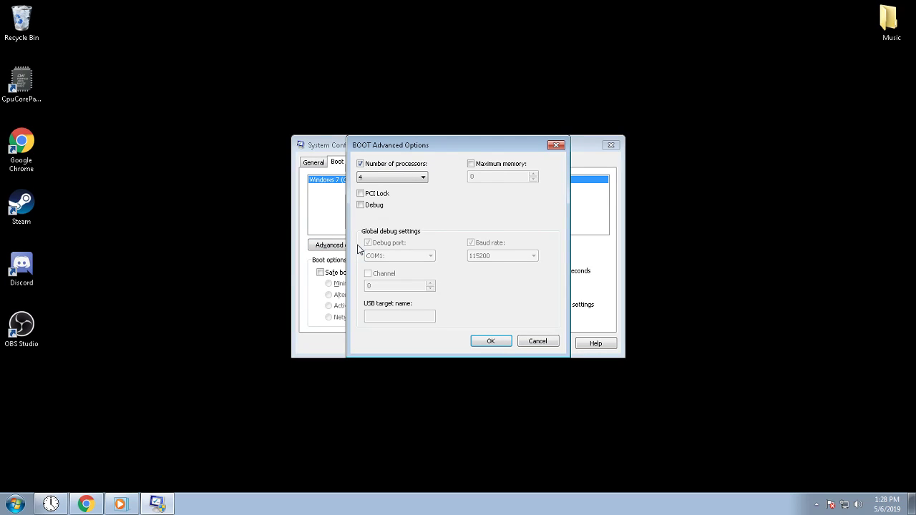
left_click(401, 178)
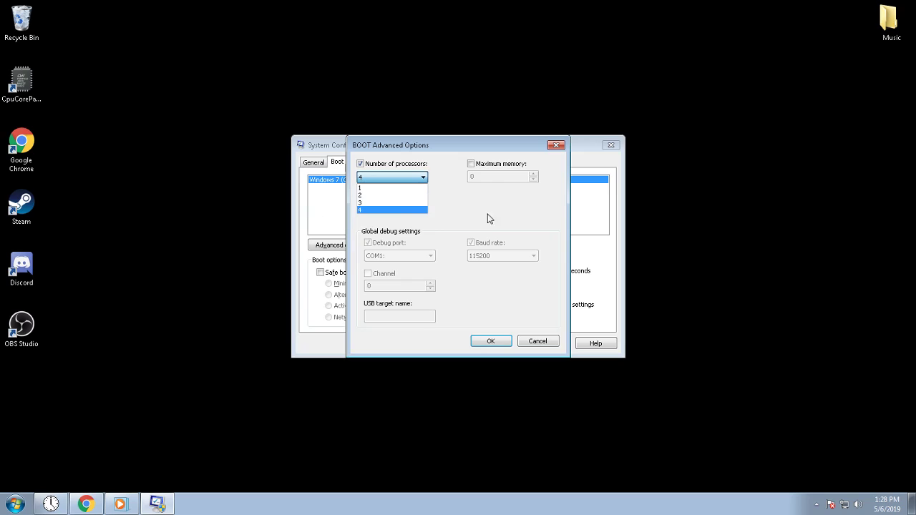
left_click(373, 209)
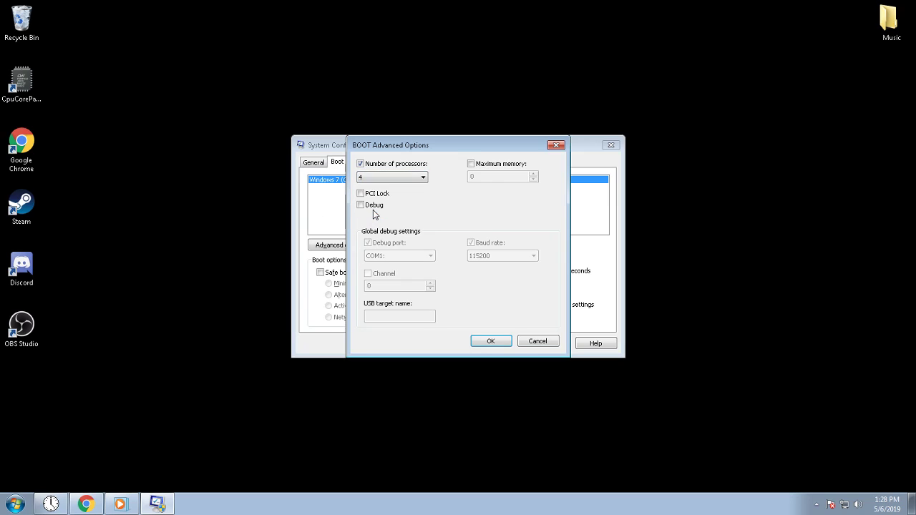
left_click(490, 341)
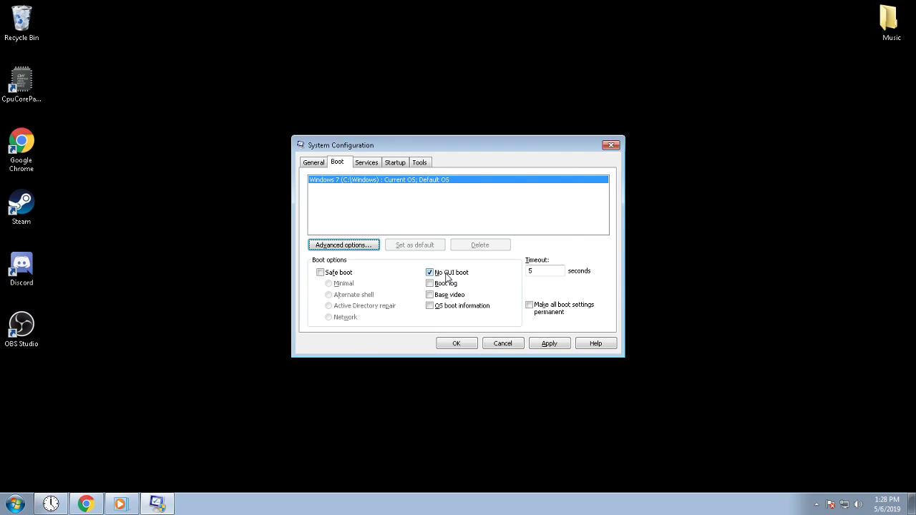
Set the boot timeout to 5 seconds and apply the boot settings
left_click(552, 272)
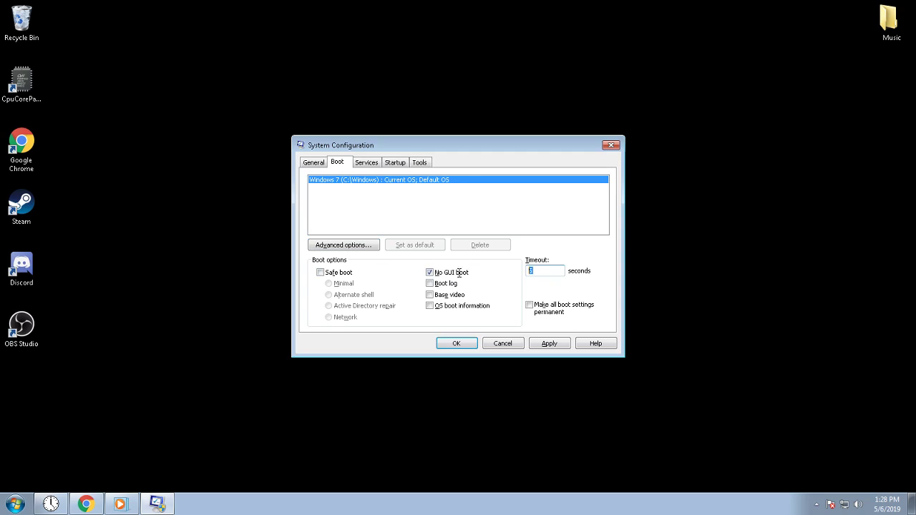
type("5")
left_click(562, 342)
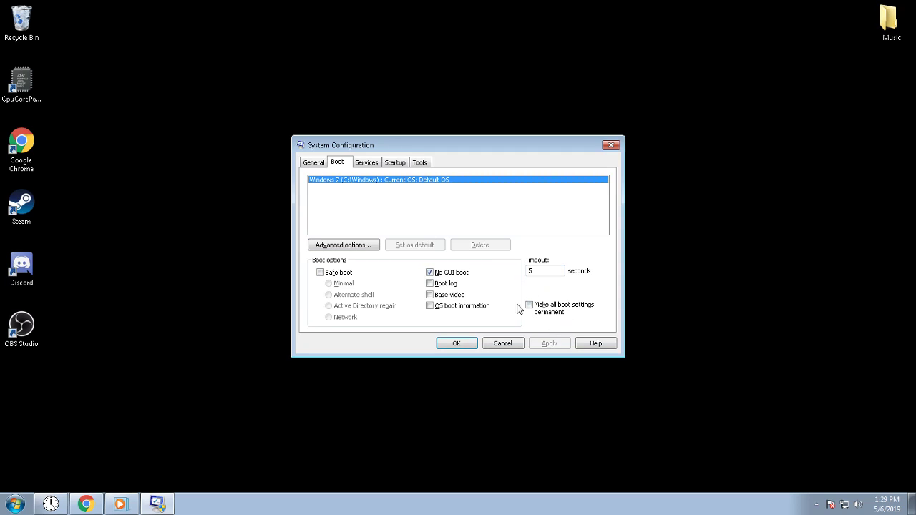
Hide all Microsoft services in the System Configuration services list
left_click(377, 161)
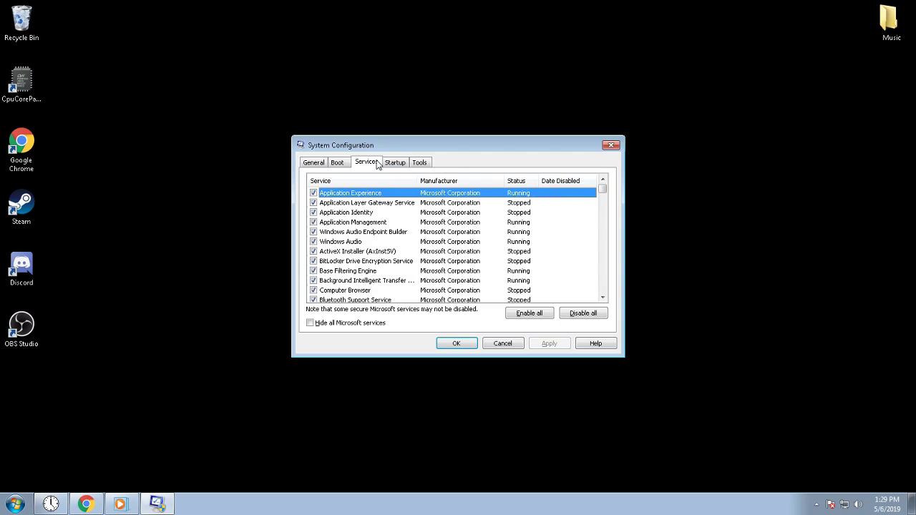
left_click(336, 322)
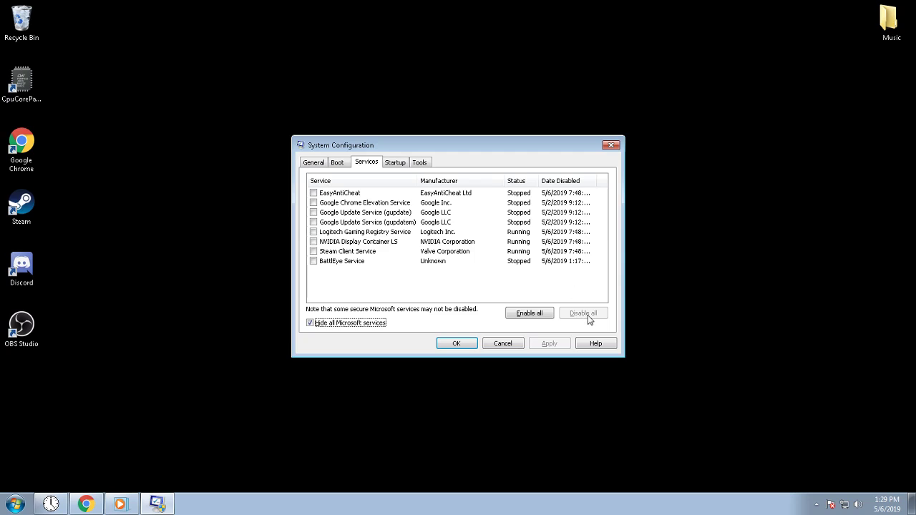
Check the startup items and exit System Configuration without restarting the computer
left_click(397, 164)
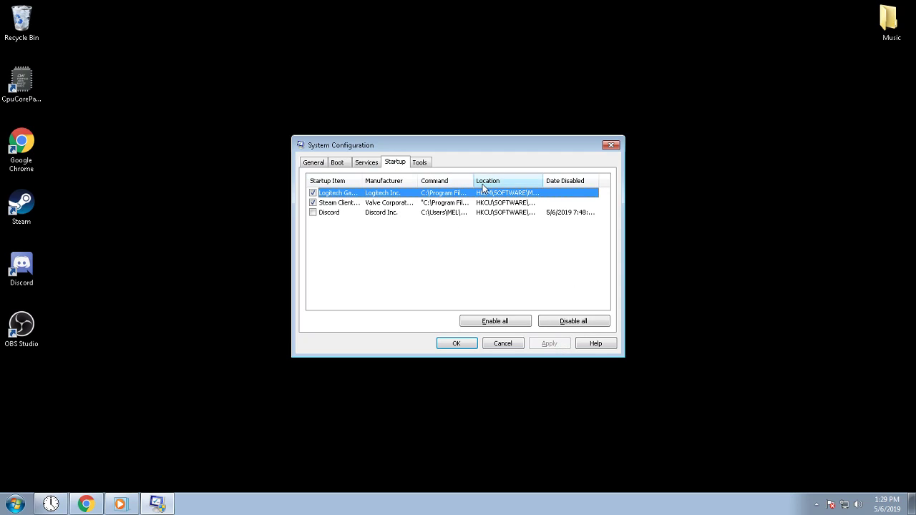
left_click(462, 345)
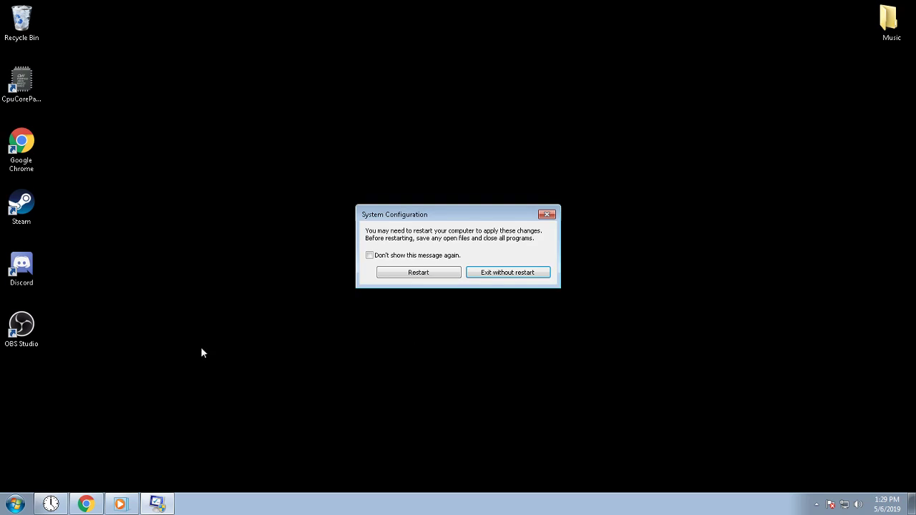
left_click(518, 278)
Search the computer for "power", open Power Options and enlarge its window to show all power plans
key("super")
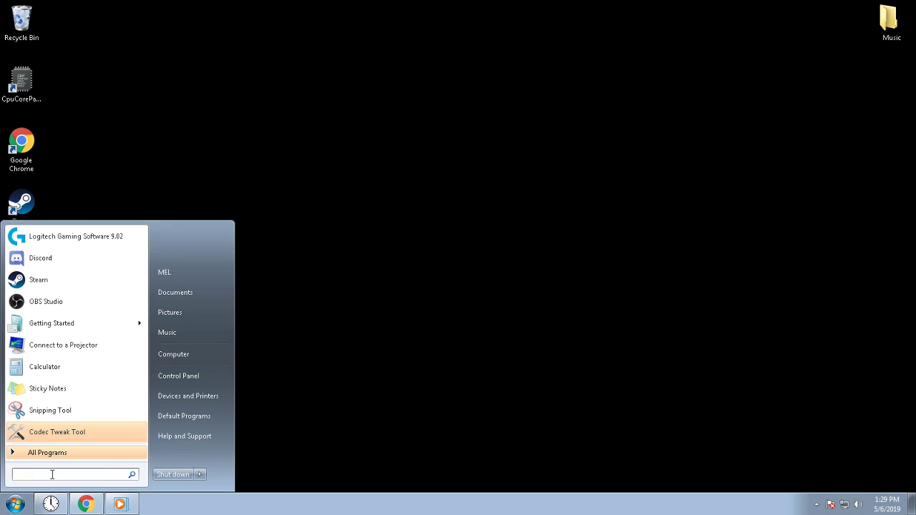
type("power")
key("Down")
key("Down")
key("Down")
key("Down")
key("Down")
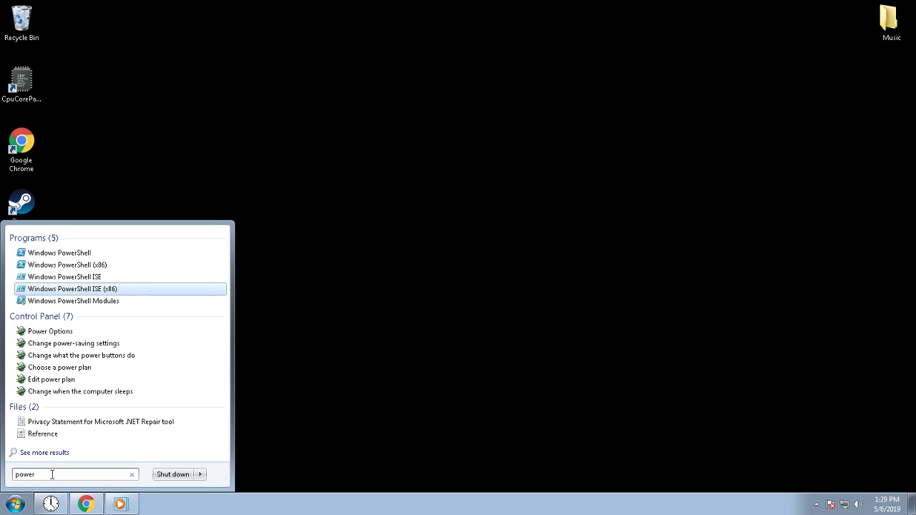
key("Return")
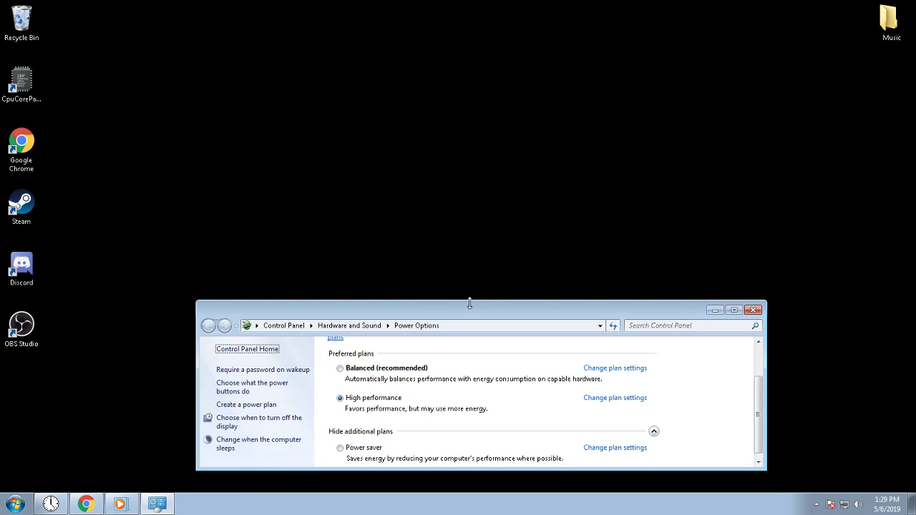
left_click_drag(469, 303, 470, 130)
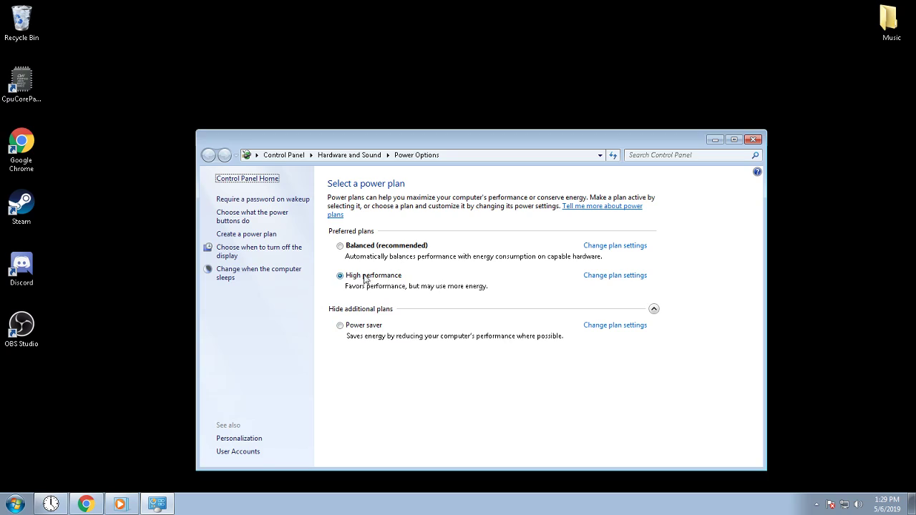
Show the additional power plans and select the High performance plan
left_click(653, 309)
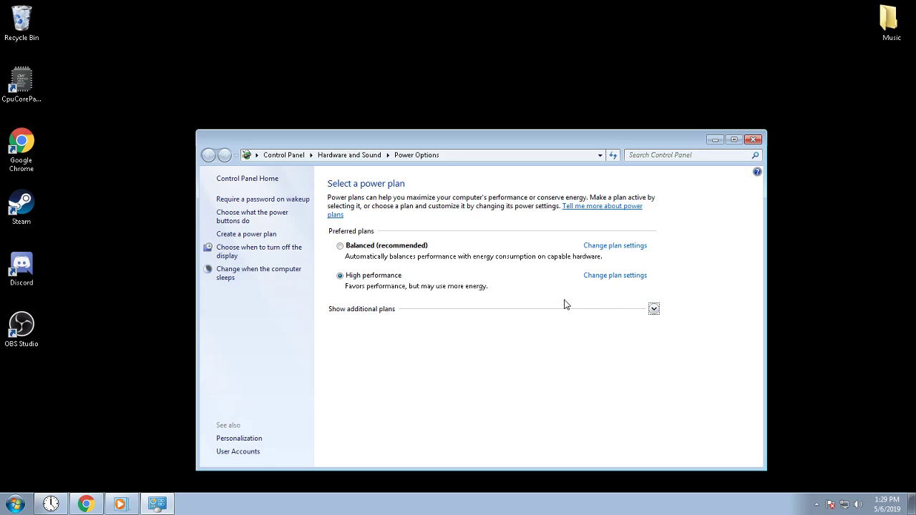
left_click(654, 308)
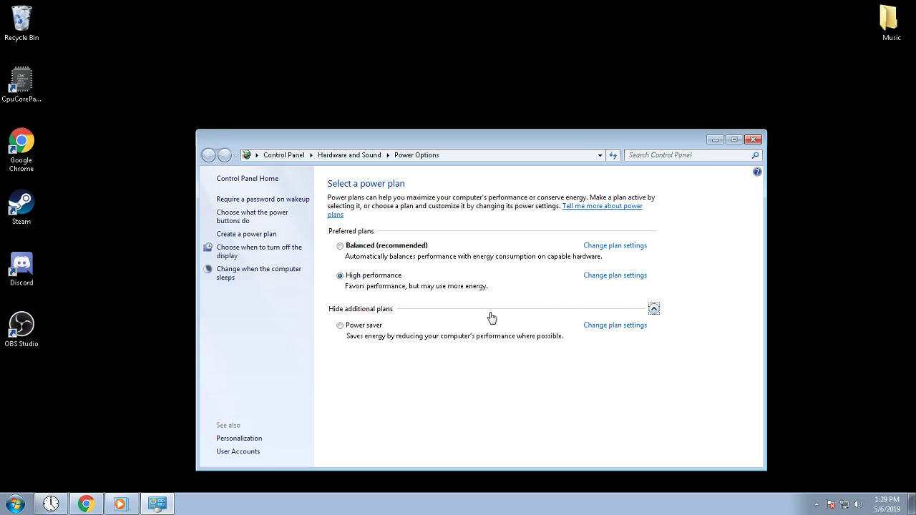
left_click(370, 327)
key("Up")
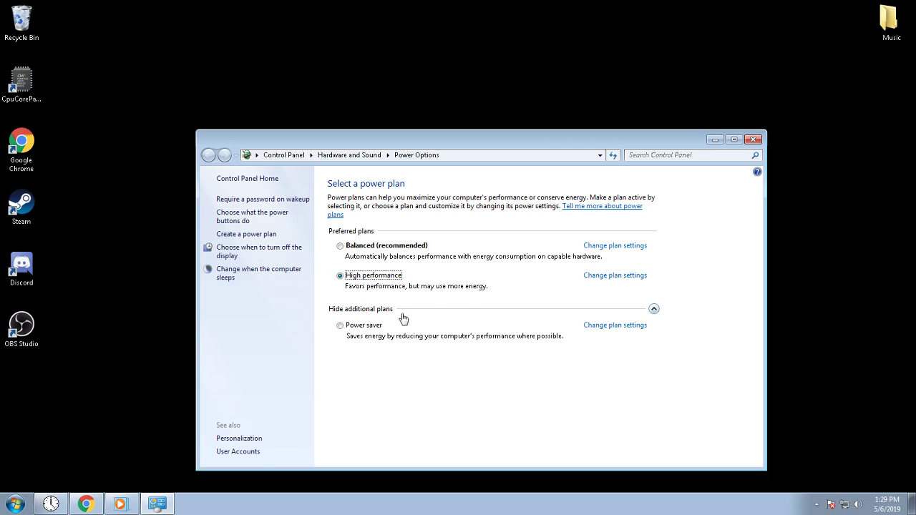
Open the advanced power settings of the High performance plan and show its password on wakeup setting
left_click(622, 276)
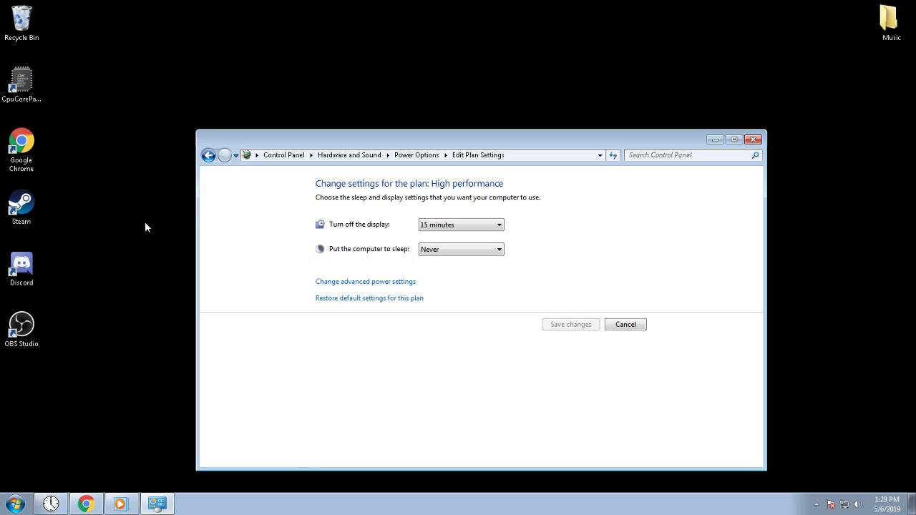
left_click(382, 282)
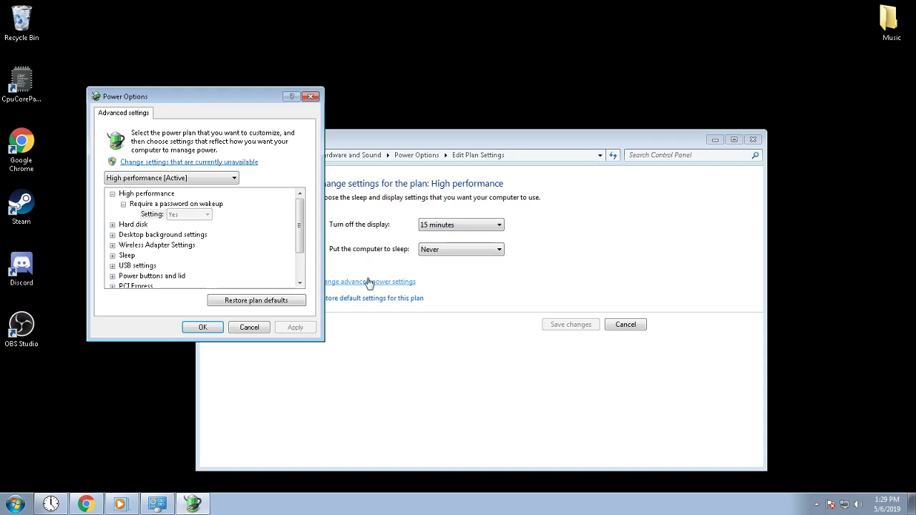
double_click(143, 205)
double_click(144, 204)
left_click(172, 214)
Clear the minutes value of the setting that turns off the hard disk and apply the change
left_click(112, 224)
left_click(124, 234)
left_click(176, 245)
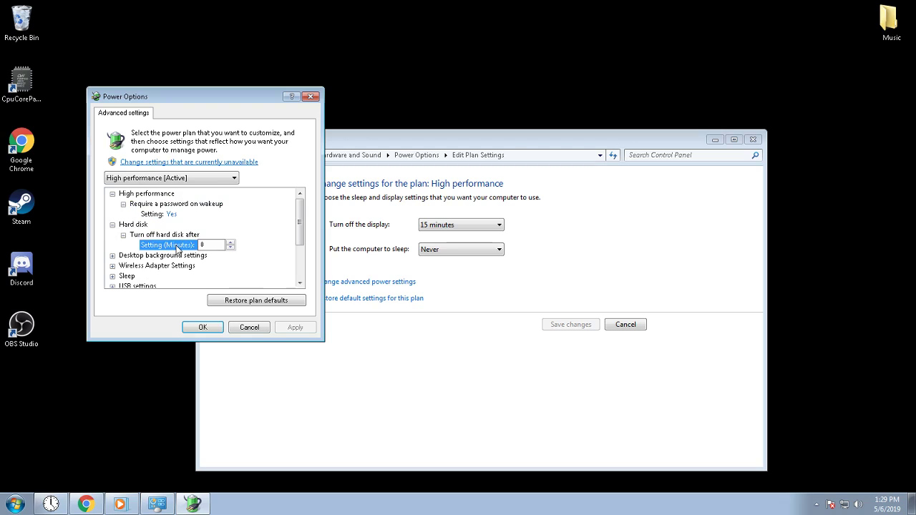
key("BackSpace")
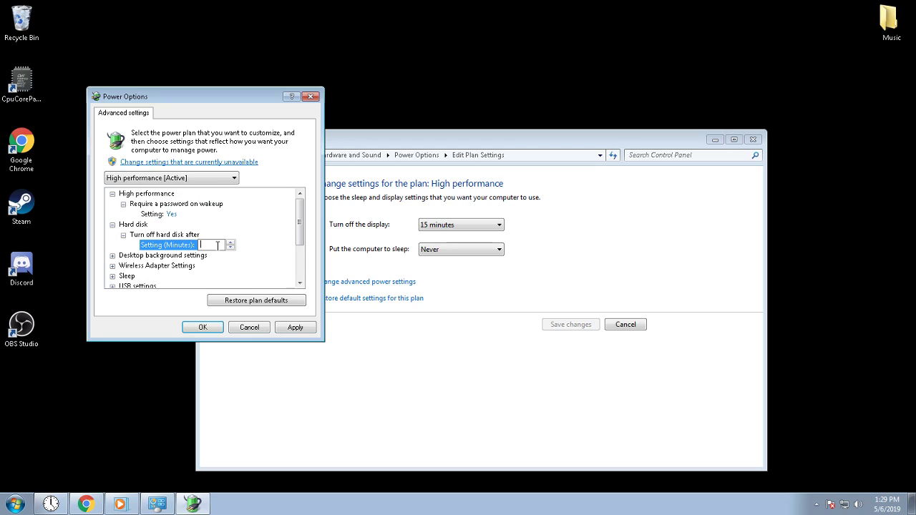
left_click(315, 327)
Examine the minimum and maximum processor states and system cooling policy under Processor power management, and close the power settings
scroll(251, 223, "down", 2)
left_click(113, 254)
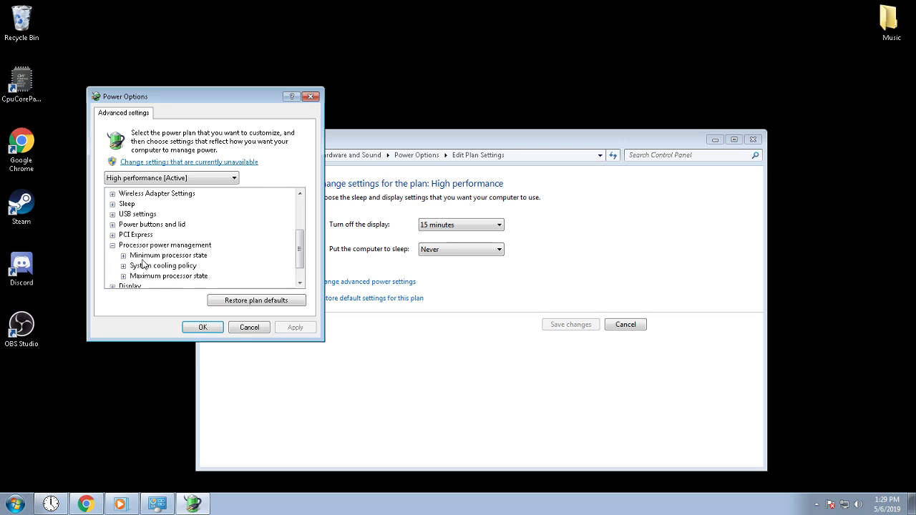
left_click(123, 256)
scroll(236, 264, "down", 1)
left_click(124, 246)
left_click(123, 266)
scroll(128, 266, "down", 1)
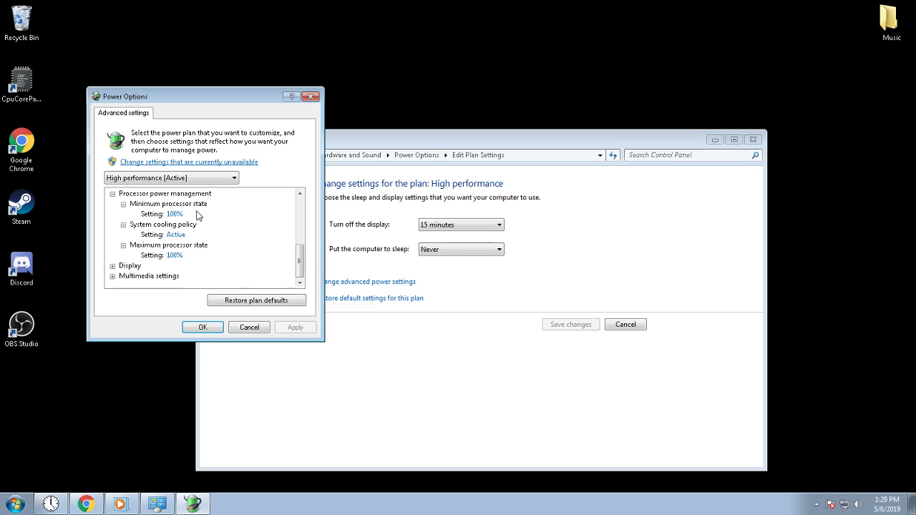
left_click(266, 328)
left_click(753, 141)
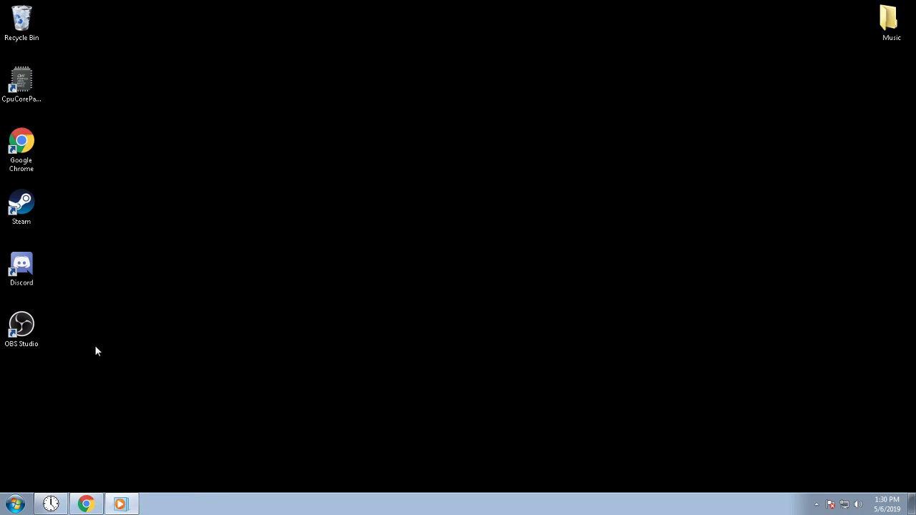
Browse to the Downloads folder and open the Optimizations folder inside the PUBG FPS Increase Pack By Panj Late 2018-2019 archive
key("super")
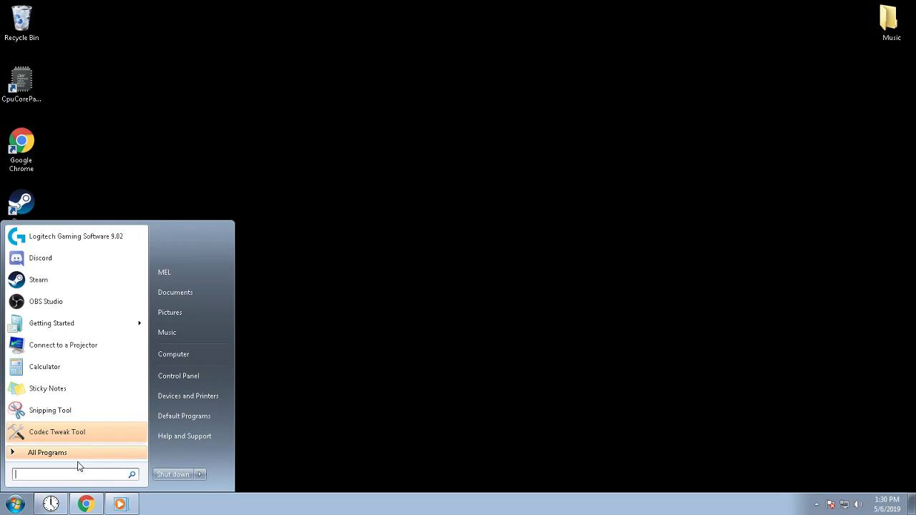
key("super")
key("super")
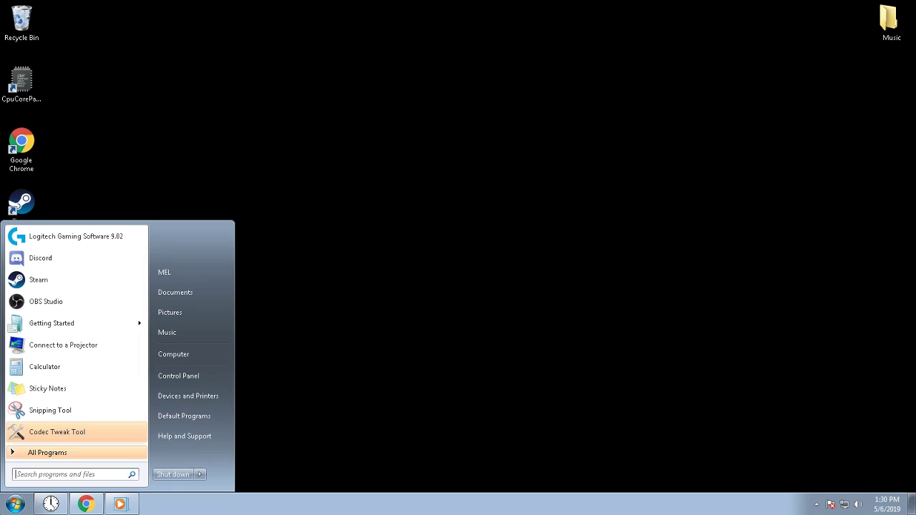
left_click(200, 358)
left_click(230, 170)
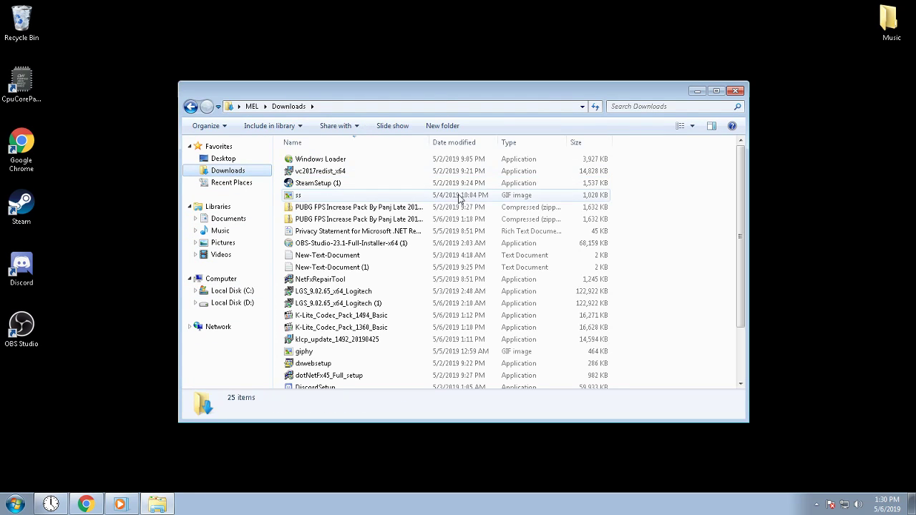
double_click(355, 209)
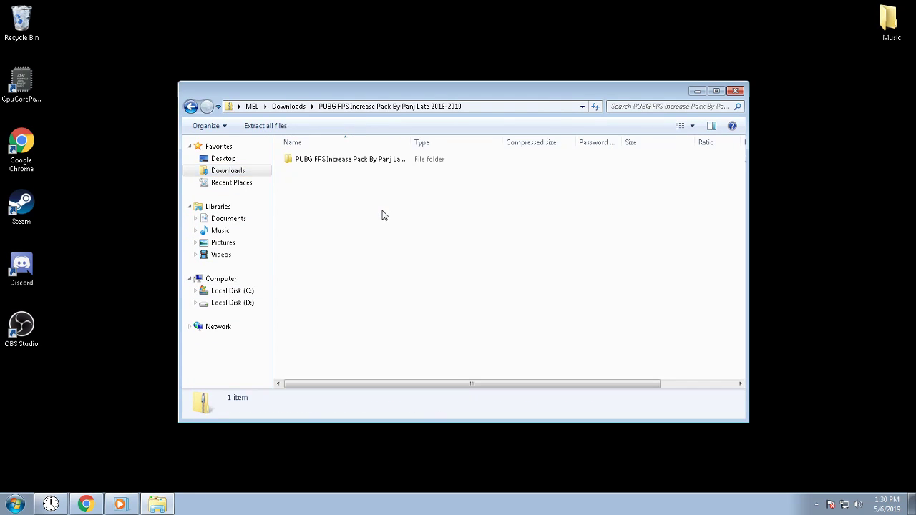
double_click(433, 161)
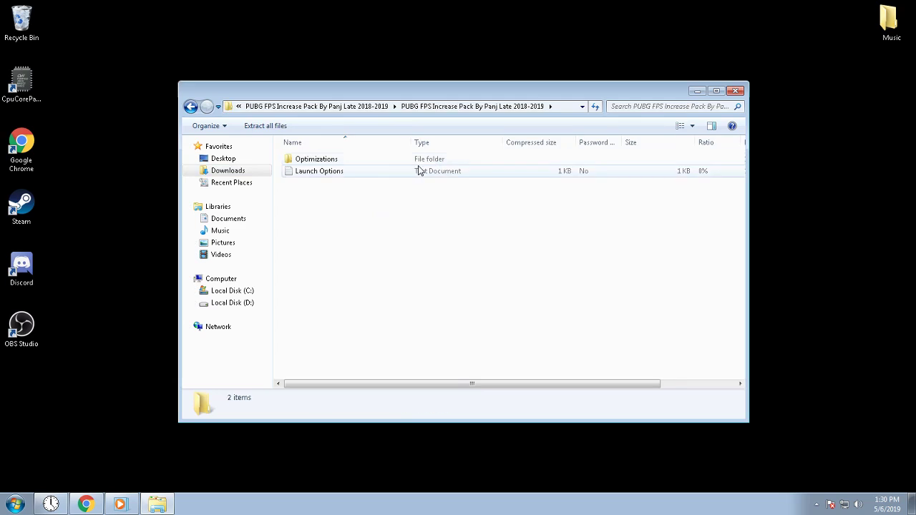
double_click(373, 164)
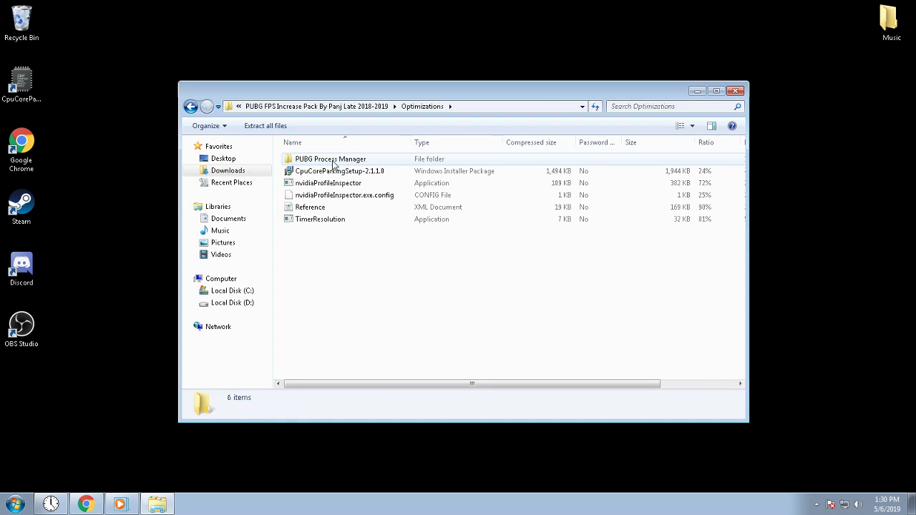
Run the PUBGHighPriority registry file from the PUBG Process Manager folder and confirm adding its entries to the registry
key("BackSpace")
double_click(342, 165)
double_click(338, 161)
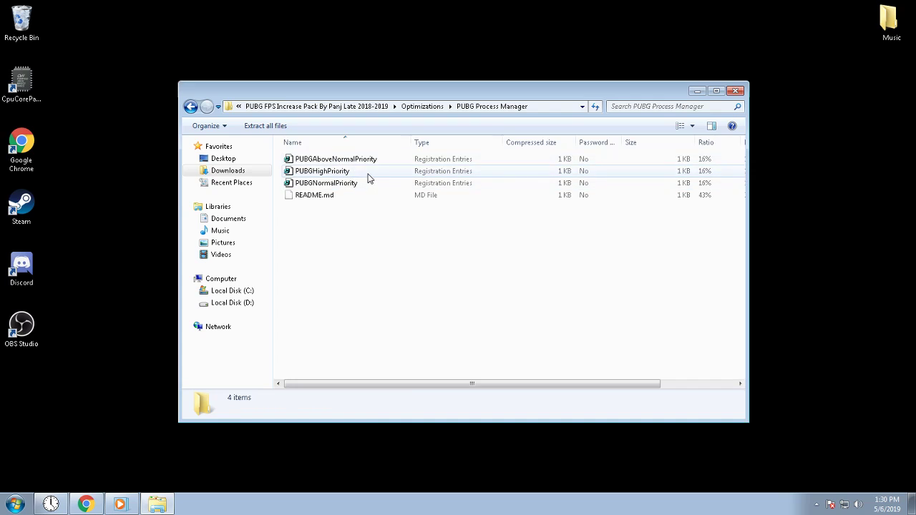
left_click(368, 174)
double_click(368, 174)
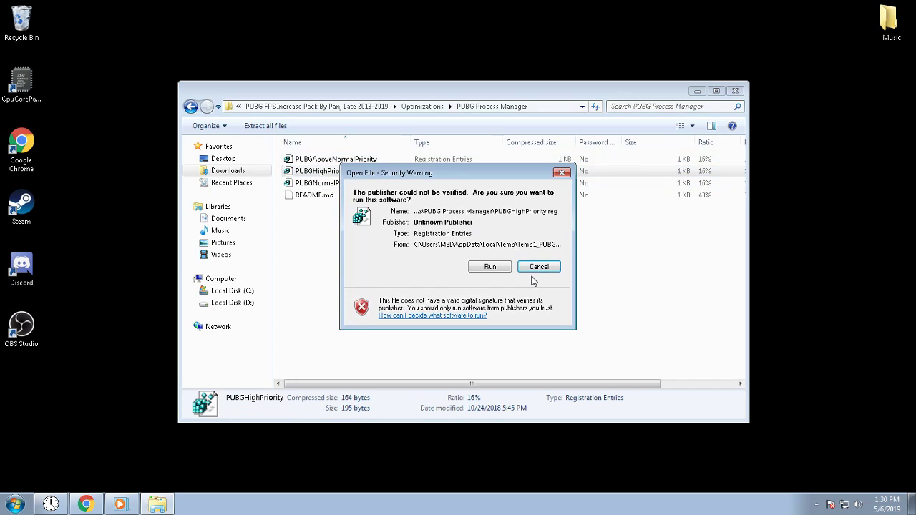
left_click(493, 268)
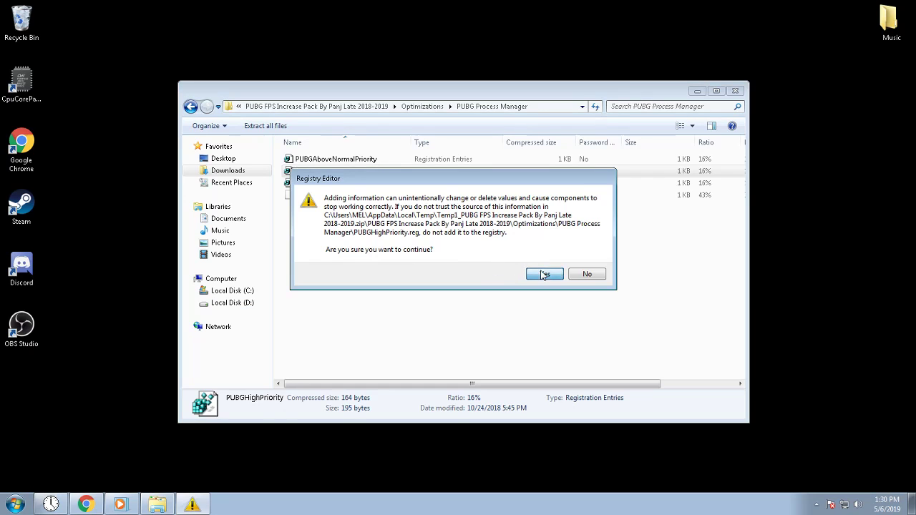
left_click(545, 275)
left_click(588, 265)
Return to the Optimizations folder, point out the CpuCoreParkingSetup-2.1.1.0 installer and launch the CPU core parking manager from the desktop
left_click(191, 106)
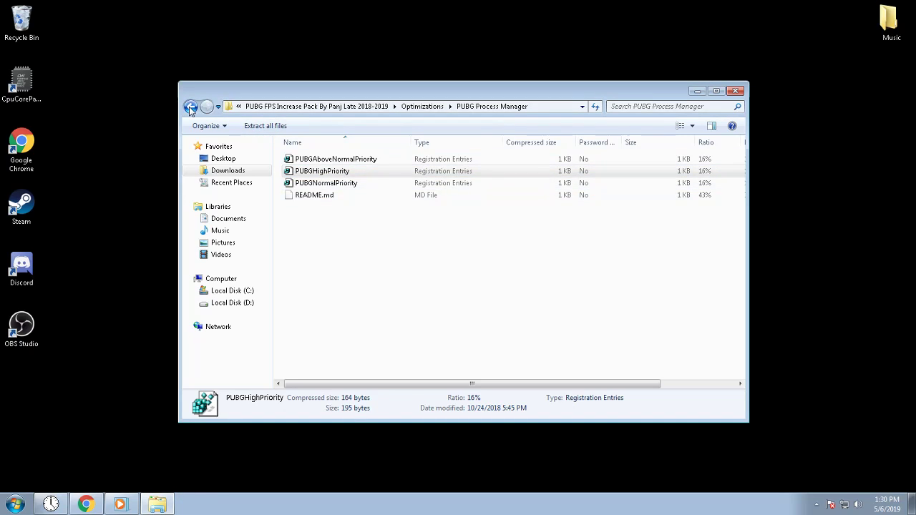
left_click(372, 173)
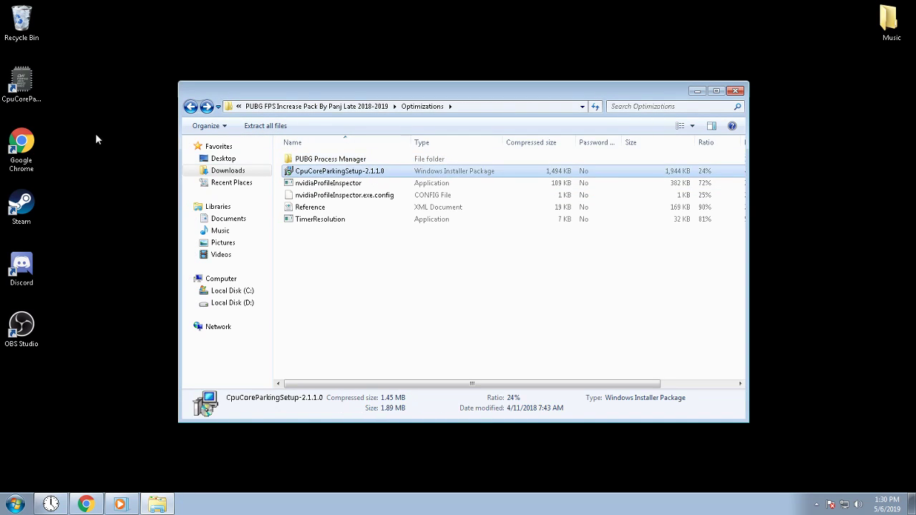
double_click(23, 80)
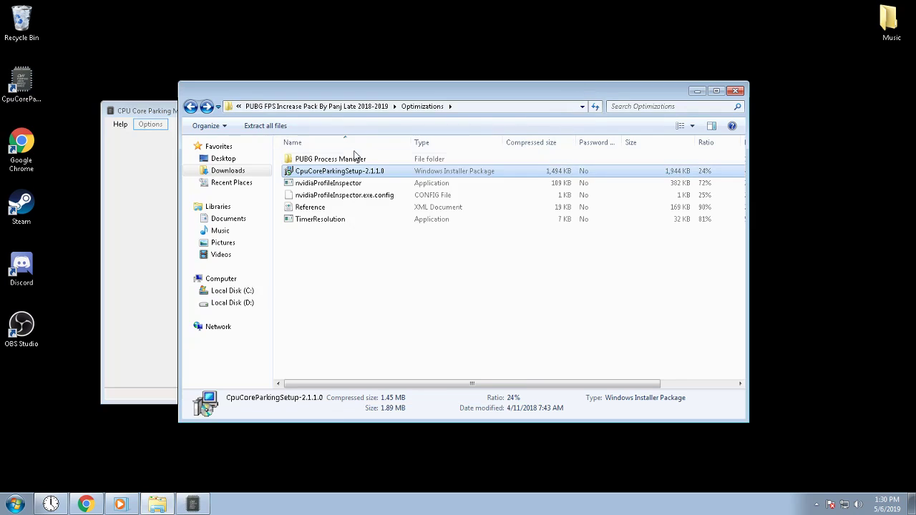
Point out nvidiaProfileInspector and TimerResolution in the Optimizations folder, and view the running Set Timer Resolution window before minimizing it
left_click(351, 187)
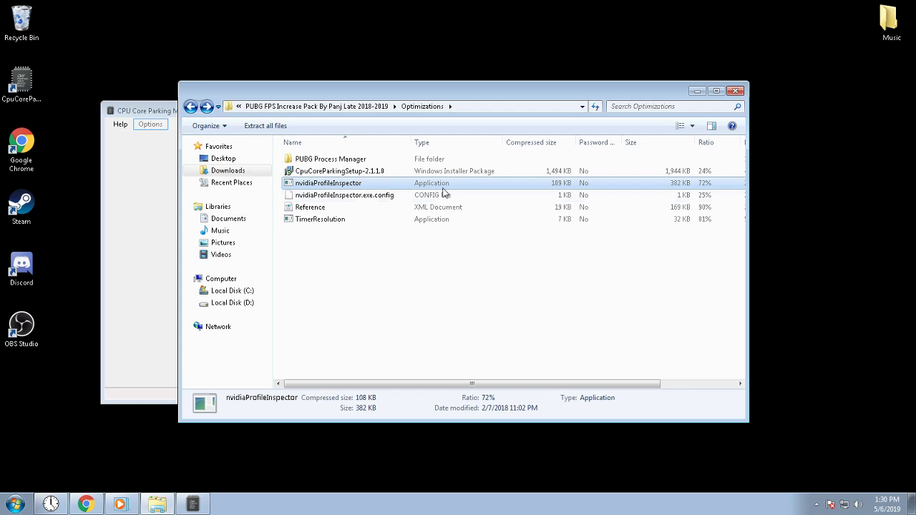
left_click(353, 221)
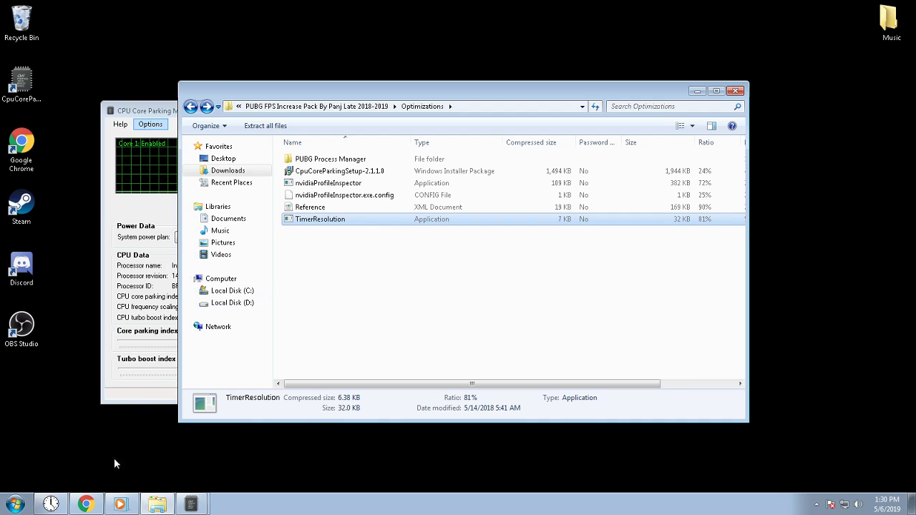
left_click(61, 503)
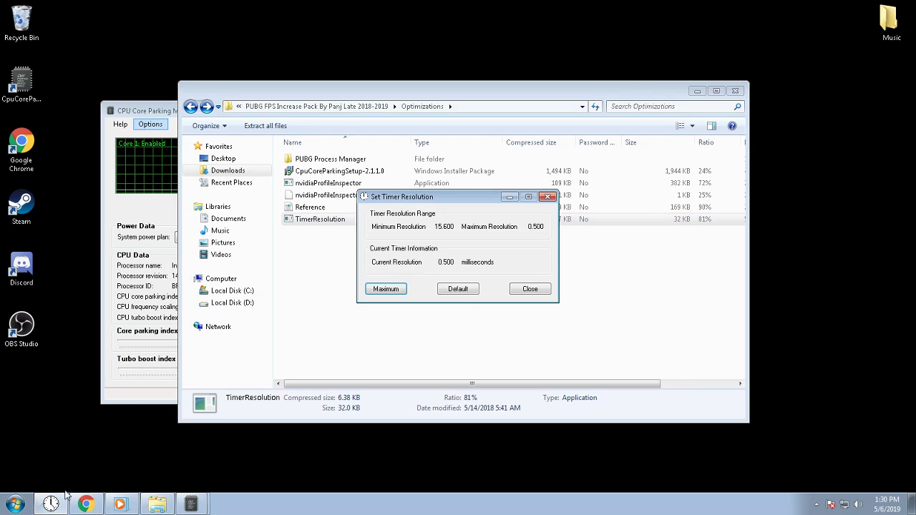
left_click(511, 198)
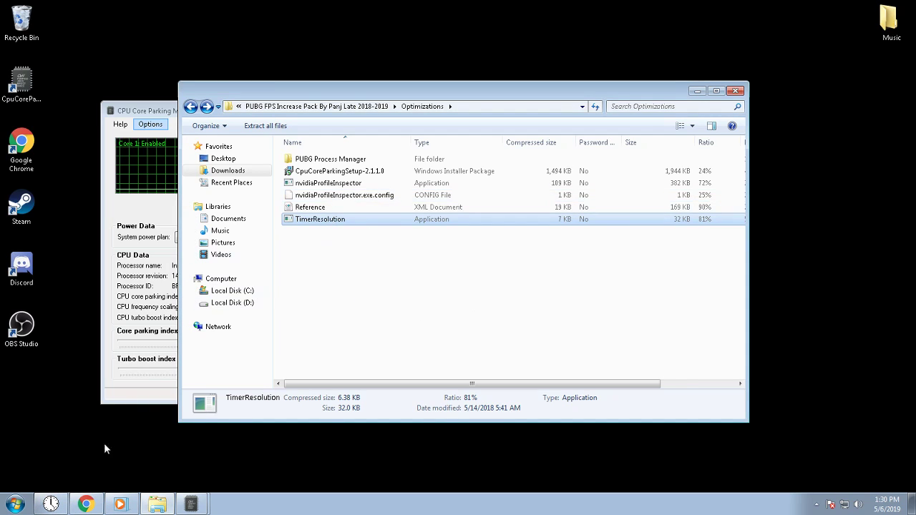
Try copying the TimerResolution application from the Optimizations folder to the desktop, and delete the desktop copy
left_click(46, 411)
left_click(41, 415)
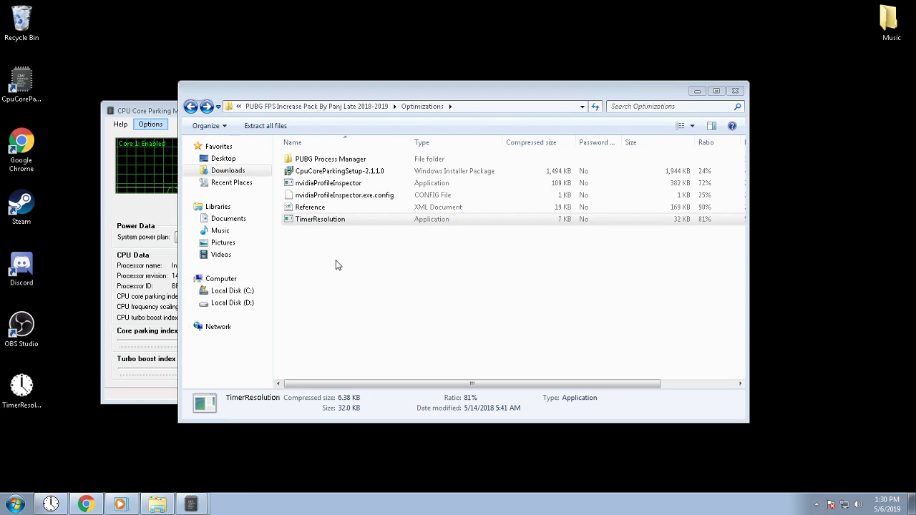
left_click_drag(77, 430, 80, 423)
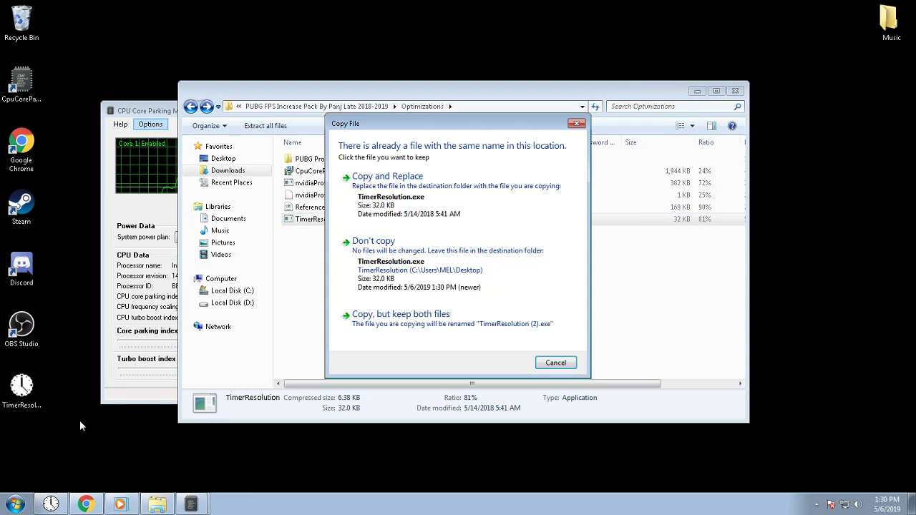
left_click(556, 363)
key("Delete")
left_click(497, 297)
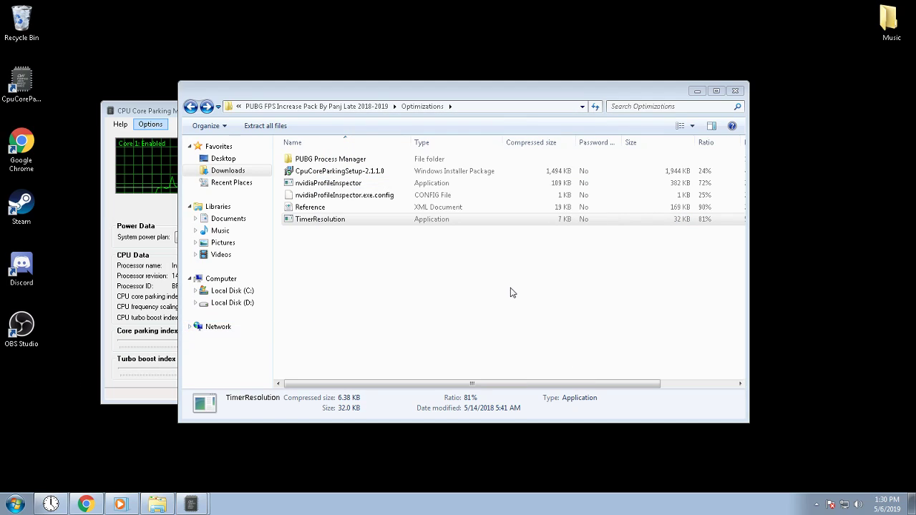
Dismiss the update check, set the Core parking index to 100% in CPU Core Parking Manager, and apply the changes
left_click(509, 288)
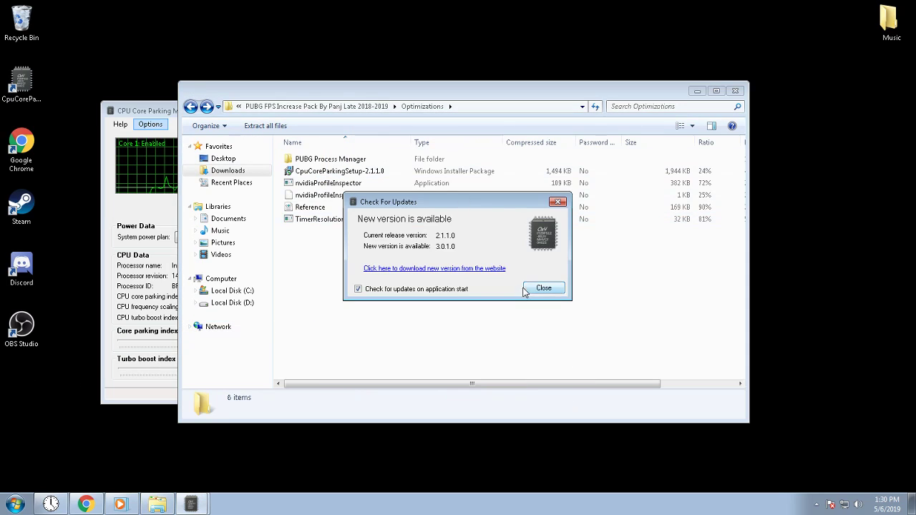
left_click(534, 289)
left_click(129, 226)
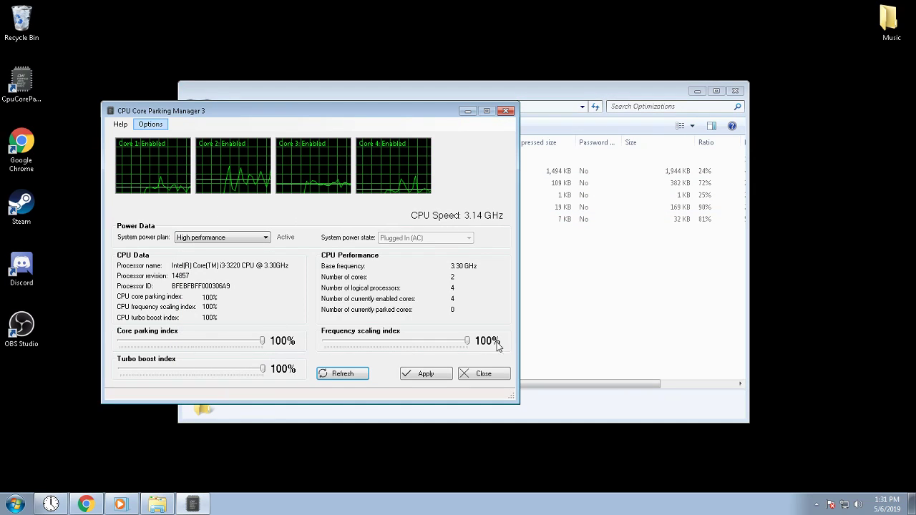
left_click_drag(262, 343, 295, 347)
left_click(423, 374)
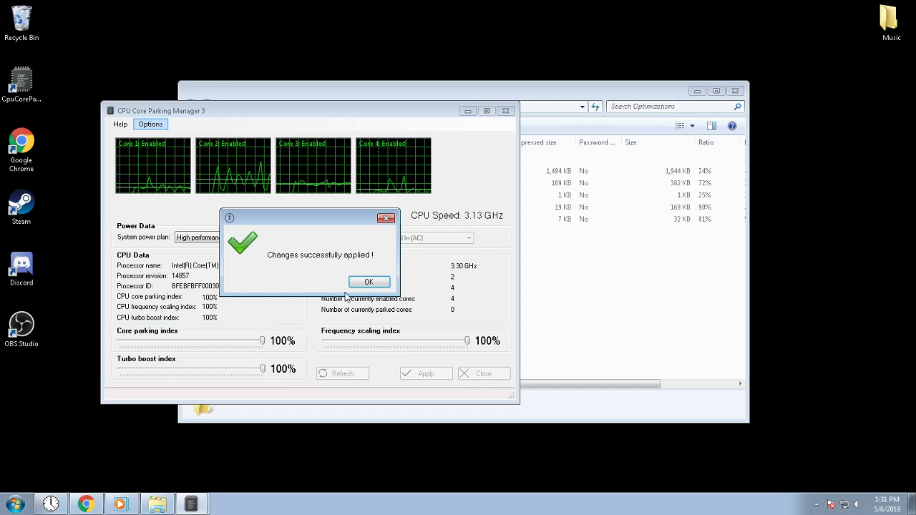
left_click(370, 283)
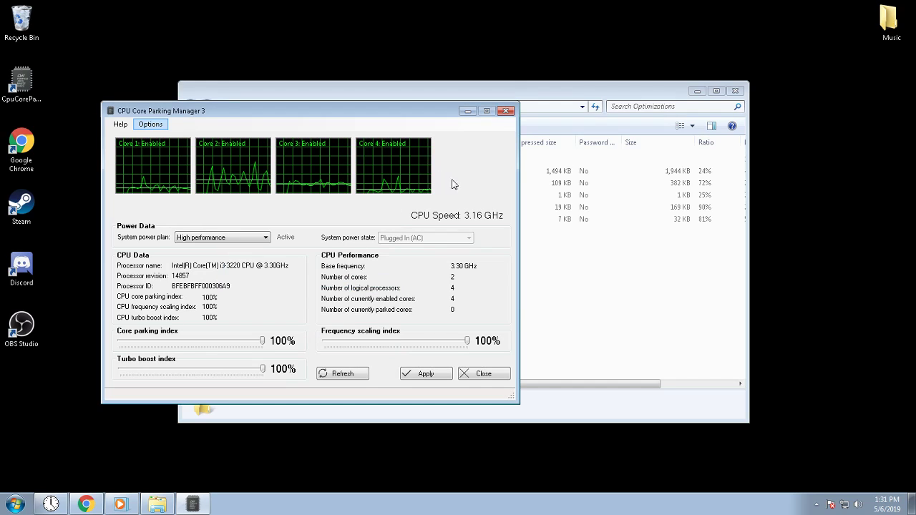
Apply the core parking settings once more, and close CPU Core Parking Manager and the Optimizations folder window
left_click(426, 374)
left_click(370, 284)
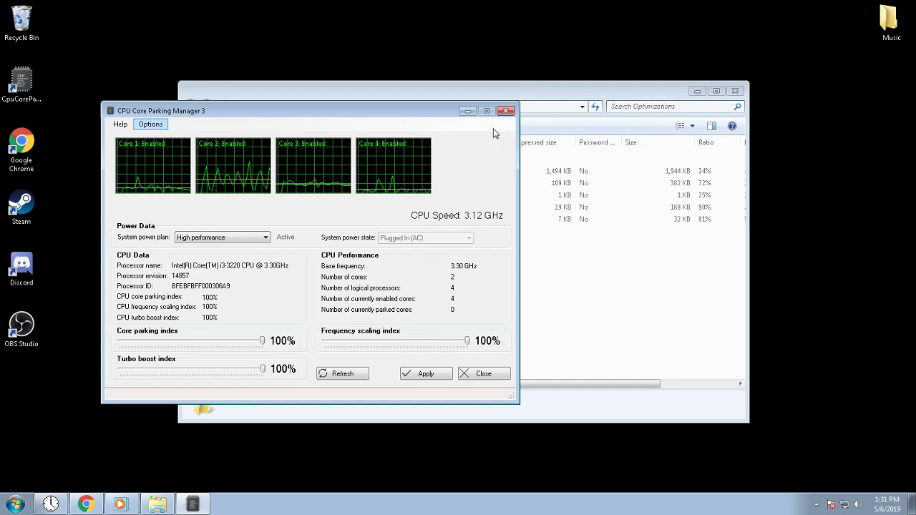
left_click(506, 110)
key("alt+F4")
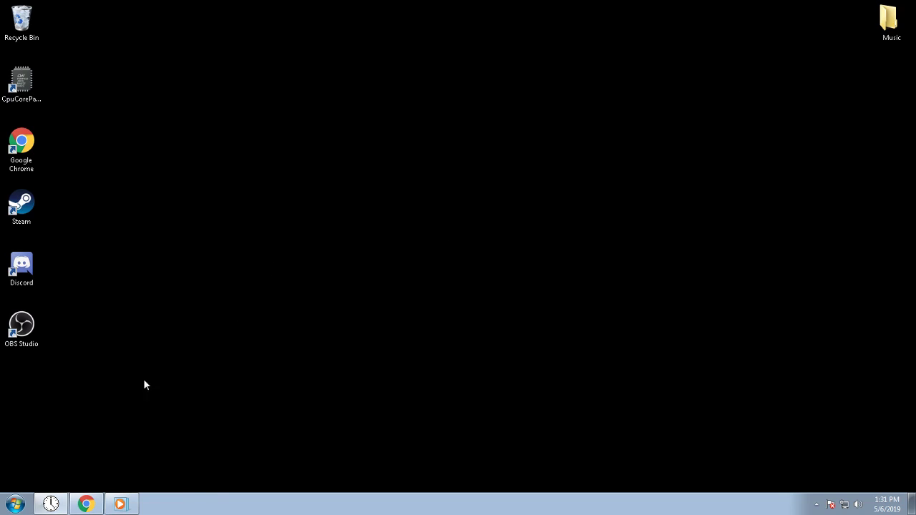
key("super")
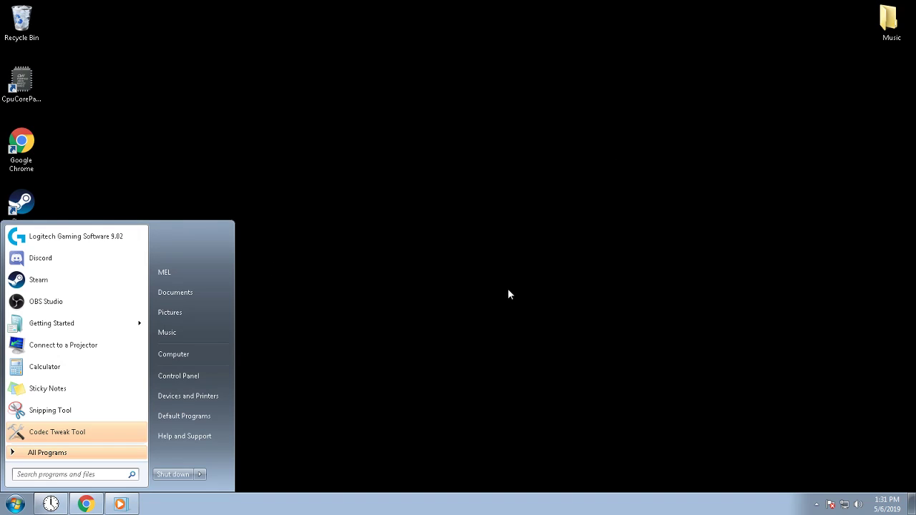
left_click(276, 319)
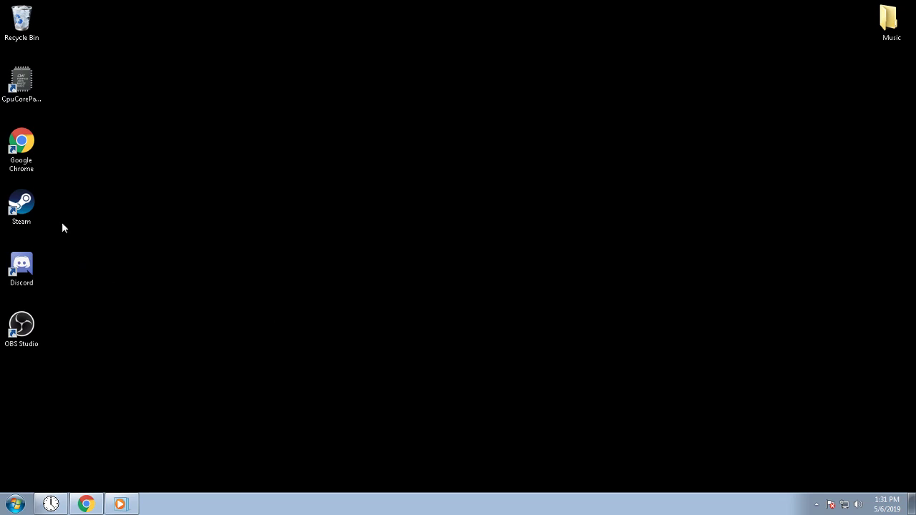
left_click(2, 509)
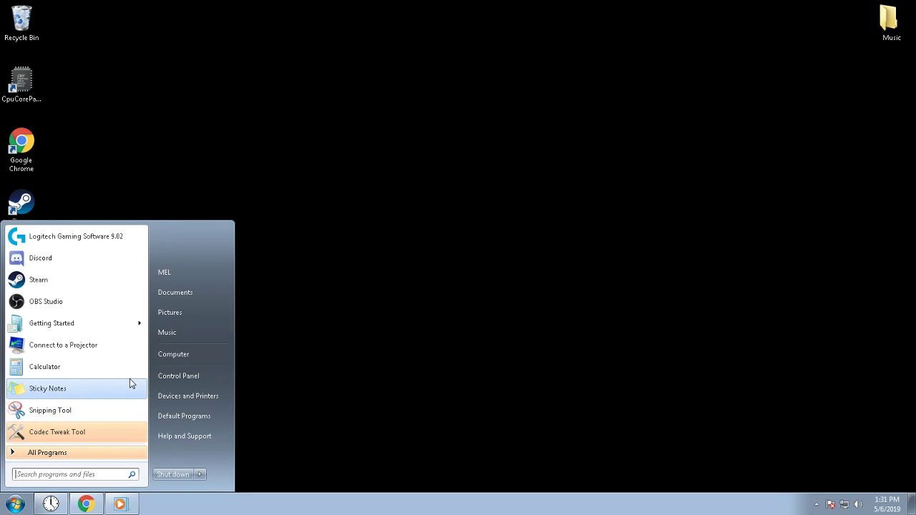
left_click(261, 328)
Open NVIDIA Control Panel, try the image preference emphasizing Performance, and select Use the advanced 3D image settings
right_click(203, 248)
left_click(337, 191)
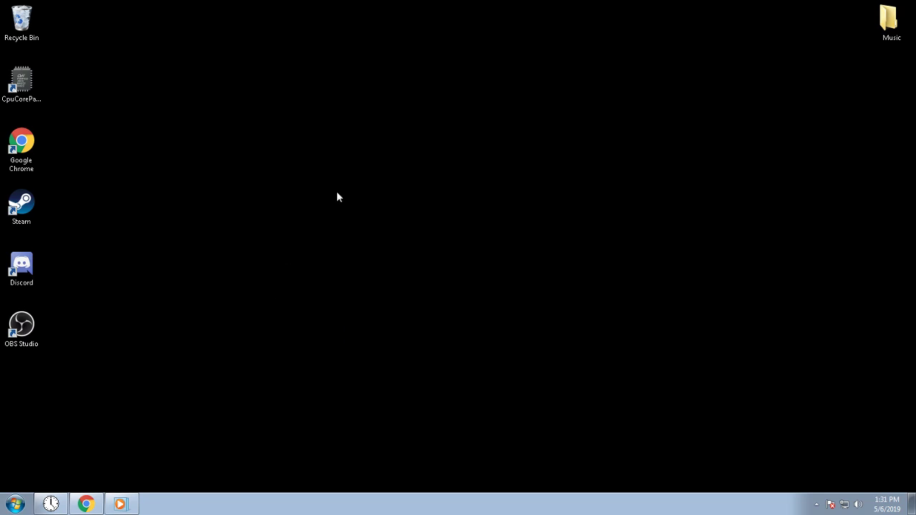
left_click(110, 101)
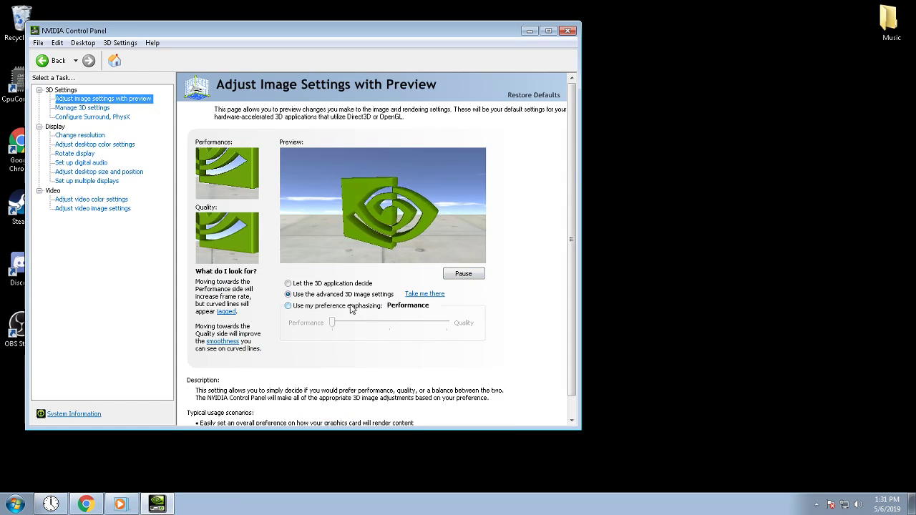
left_click(340, 306)
mouse_move(333, 323)
left_mouse_down()
mouse_move(464, 327)
mouse_move(333, 323)
left_mouse_up()
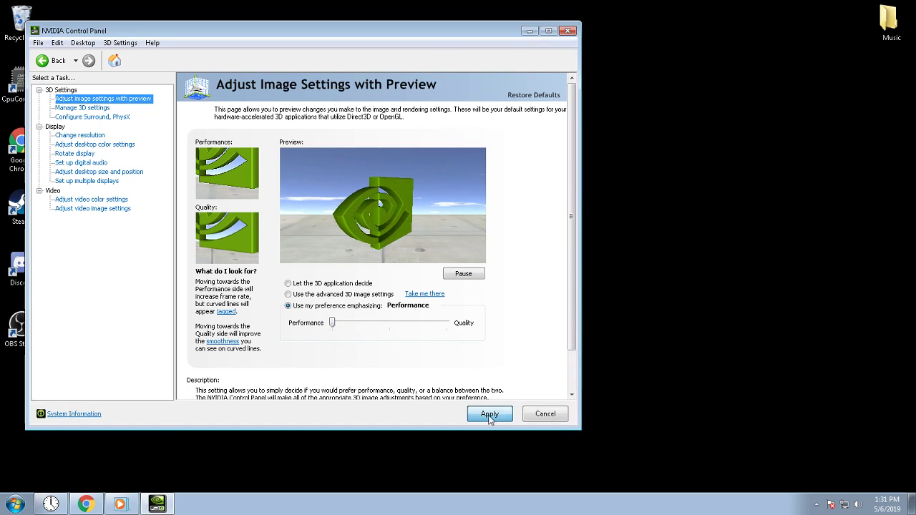
left_click(326, 295)
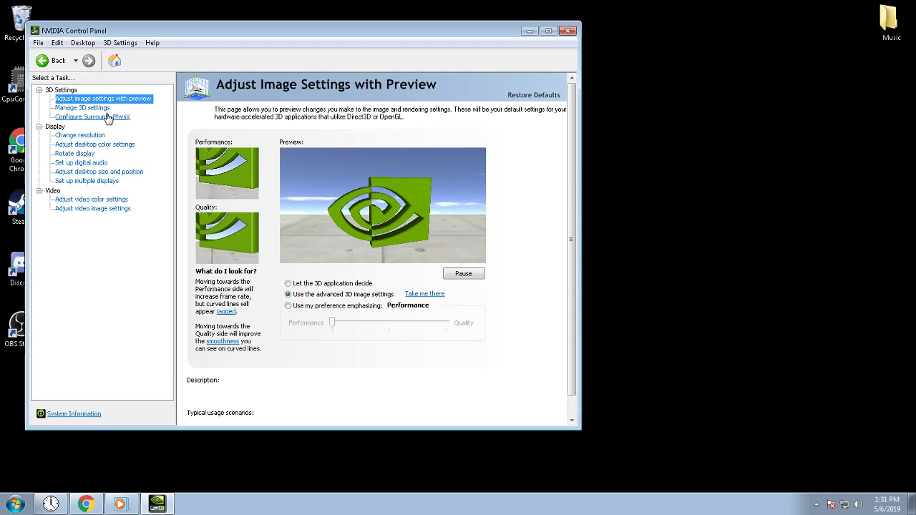
Go to the global settings of Manage 3D Settings and set Threaded optimization to On
left_click(83, 107)
left_click_drag(479, 229, 469, 309)
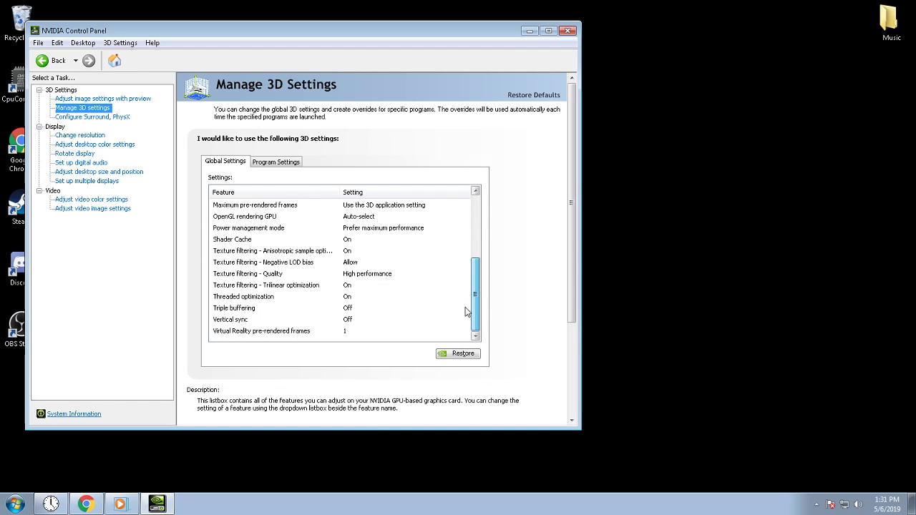
left_click(353, 297)
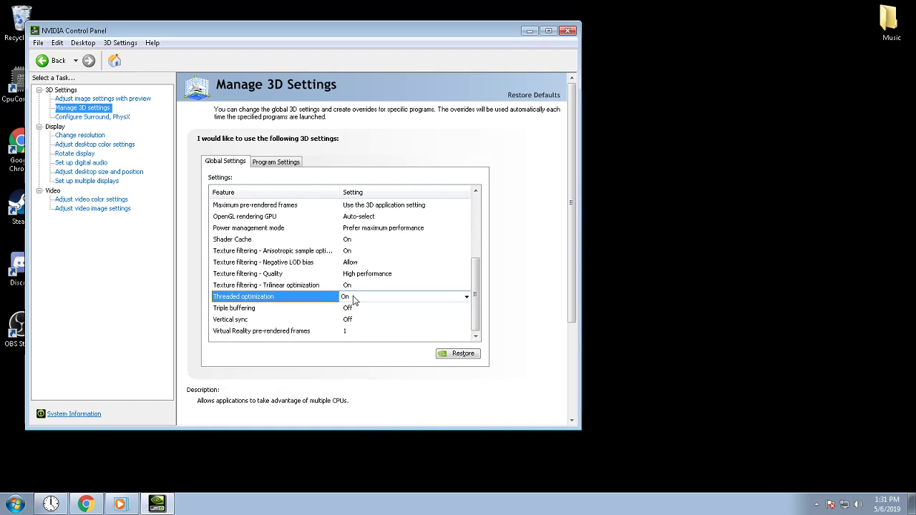
left_click(353, 297)
left_click(368, 299)
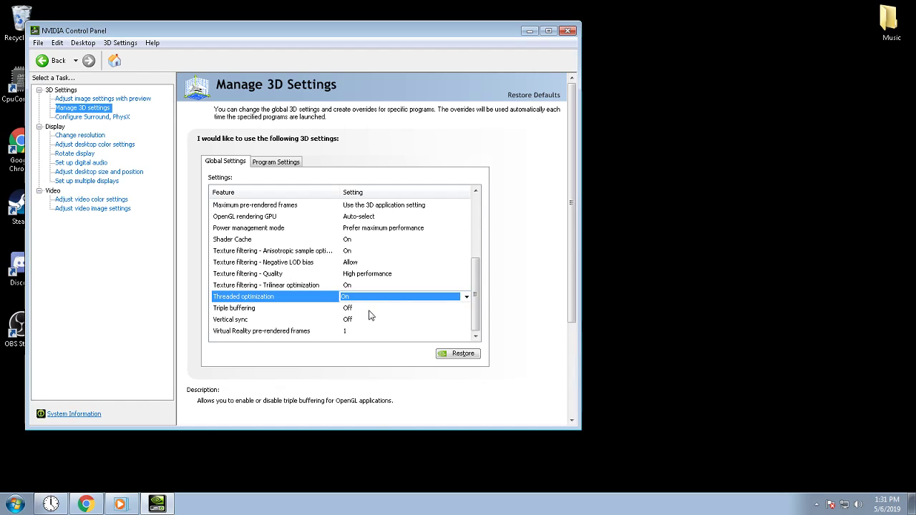
left_click(368, 296)
left_click(377, 288)
Set Texture filtering - Quality to High performance and Power management mode to Prefer maximum performance
left_click(371, 275)
left_click(370, 275)
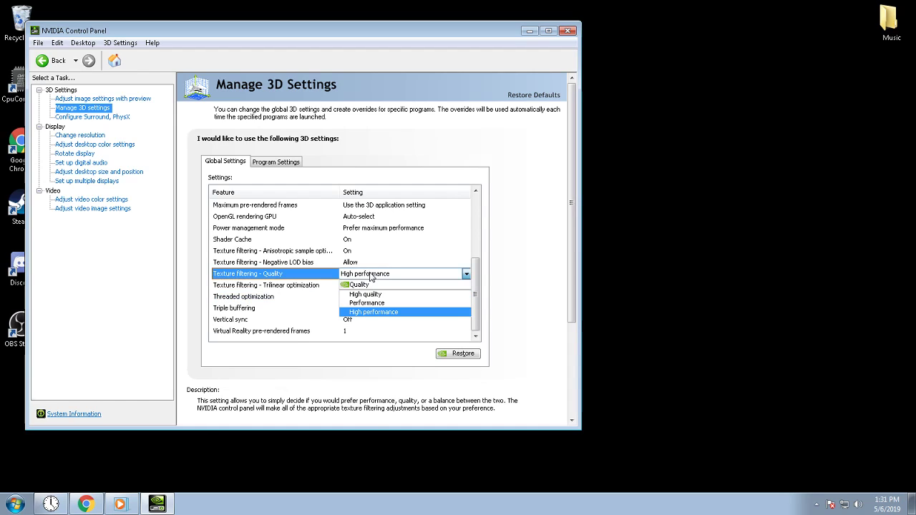
left_click(371, 275)
left_click(370, 275)
left_click(371, 275)
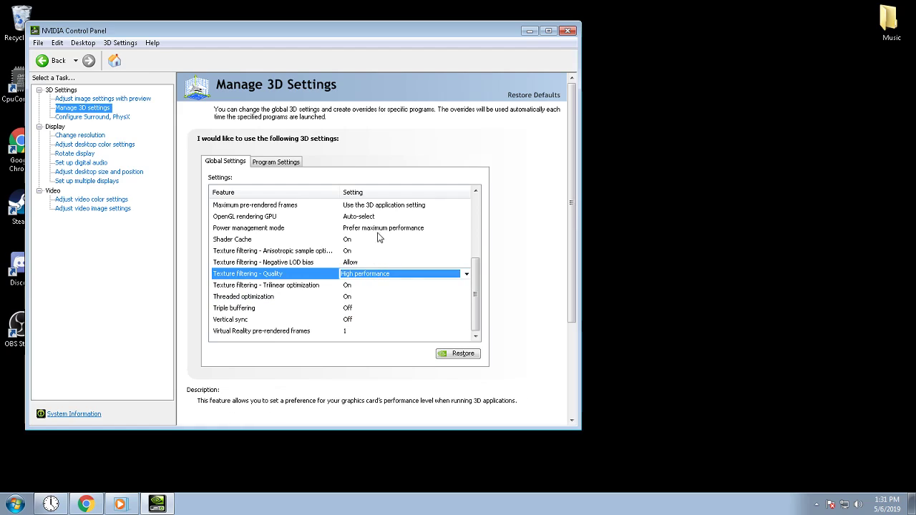
left_click(379, 228)
left_click(379, 228)
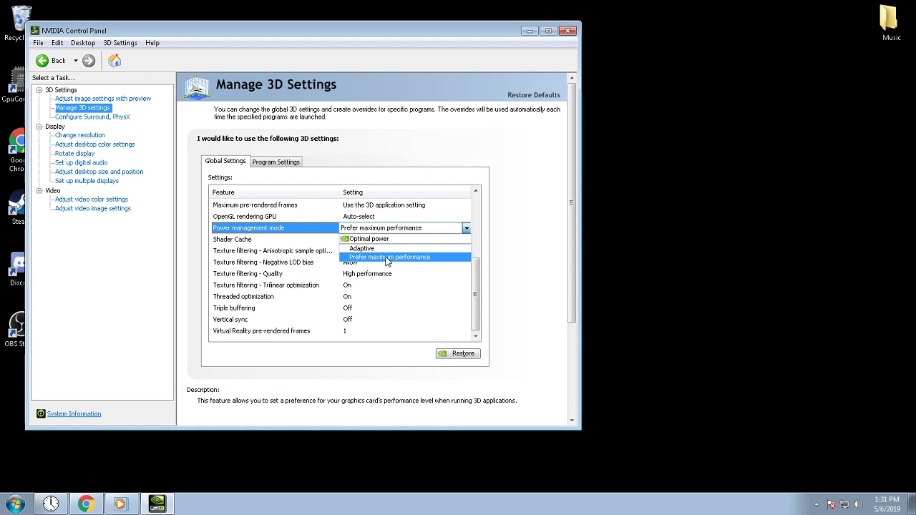
Set Vertical sync to Off in the global 3D settings
left_click(361, 323)
left_click(353, 322)
left_click(353, 322)
left_click(353, 323)
left_click(353, 323)
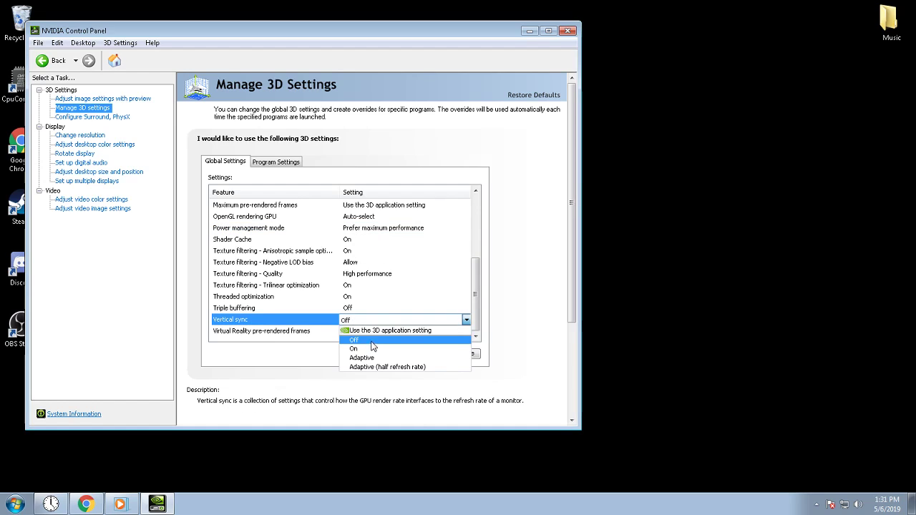
left_click(371, 341)
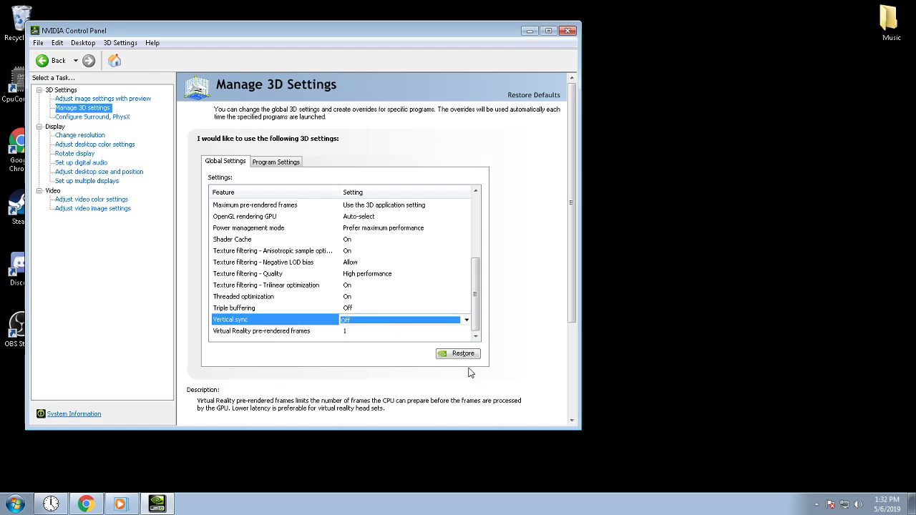
scroll(532, 341, "down", 2)
Go to Configure Surround, PhysX and set the PhysX processor to CPU
left_click(103, 118)
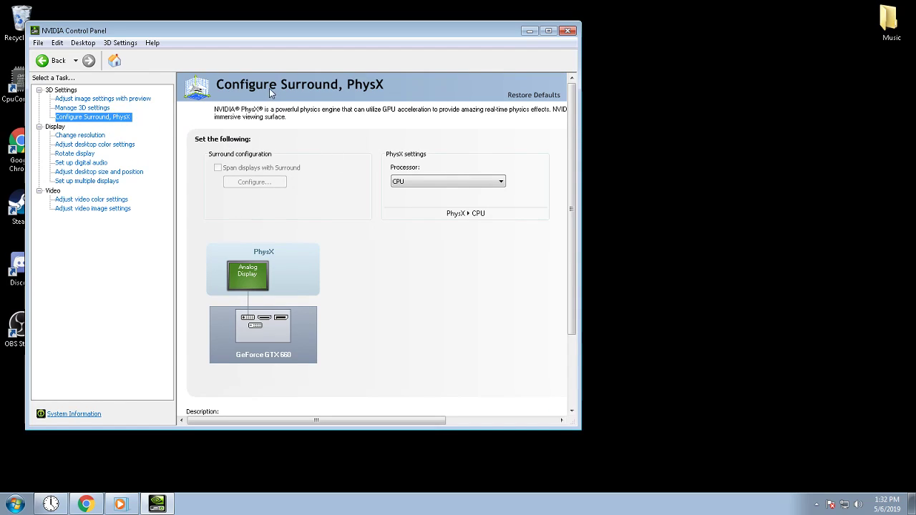
left_click(456, 183)
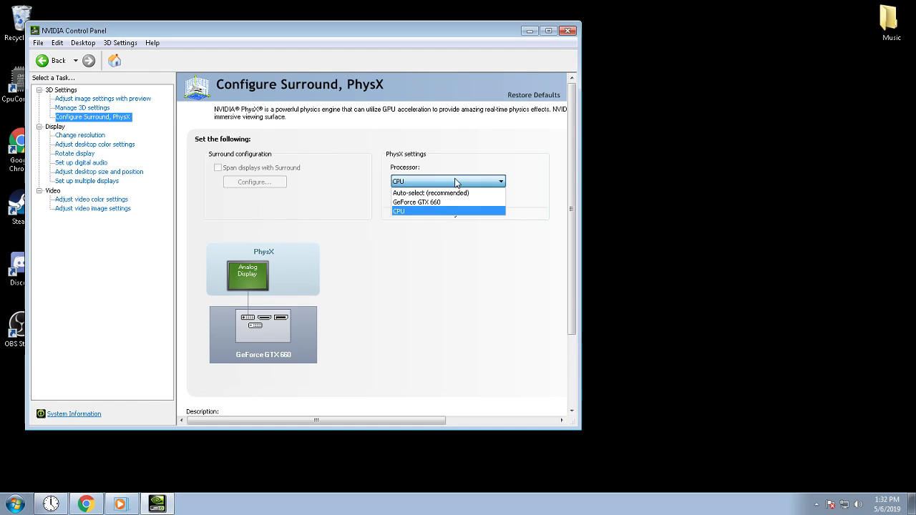
left_click(433, 210)
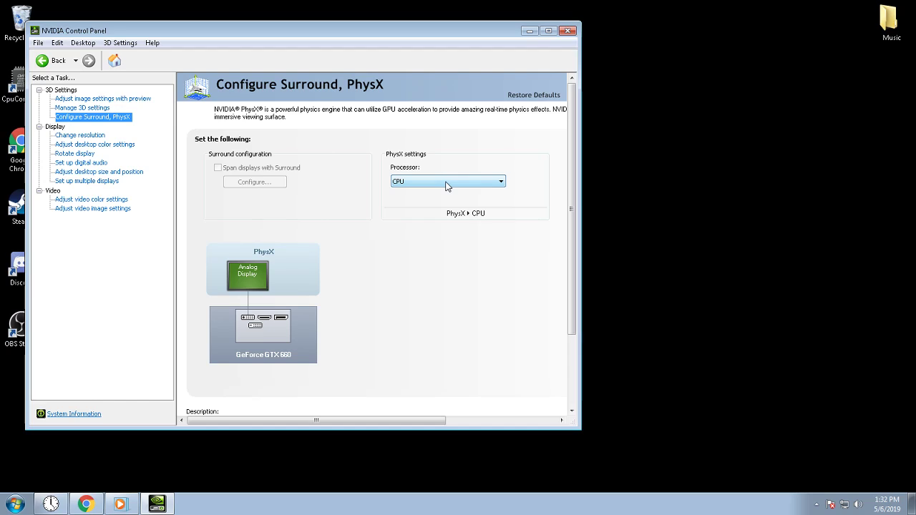
left_click(446, 182)
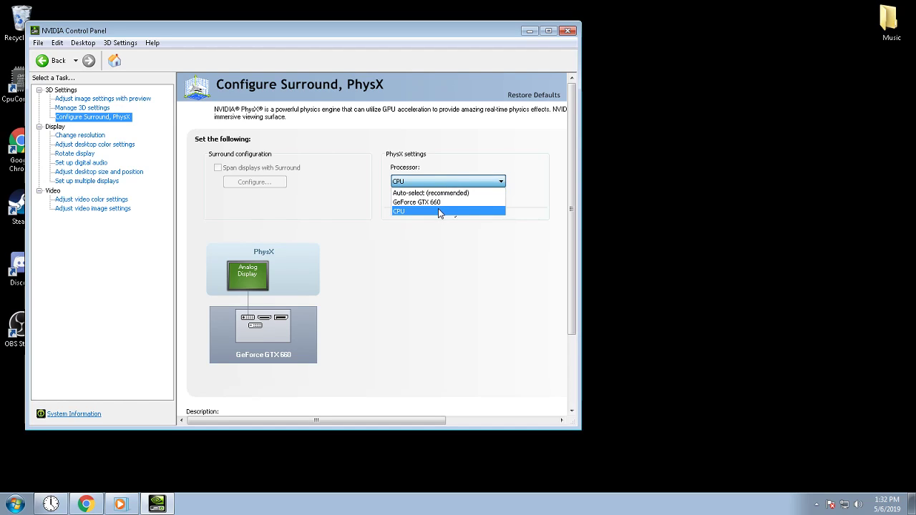
left_click(439, 209)
left_click(450, 184)
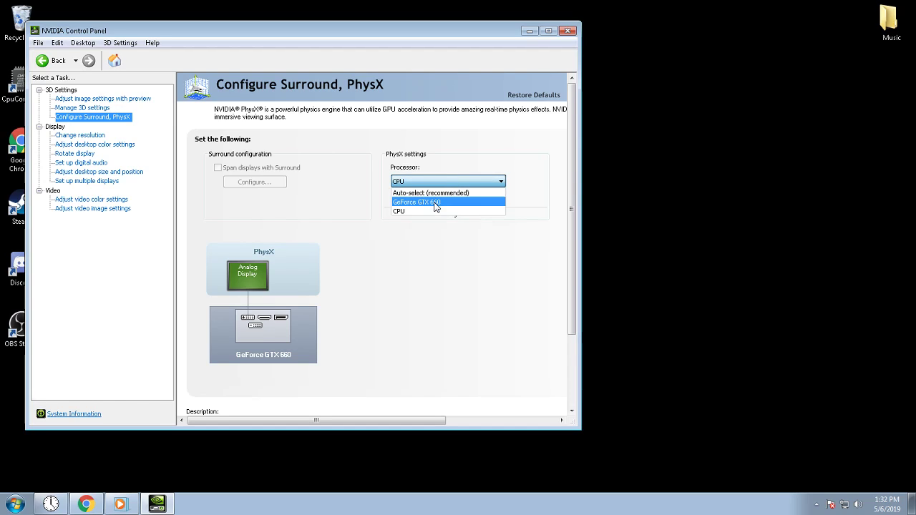
left_click(432, 213)
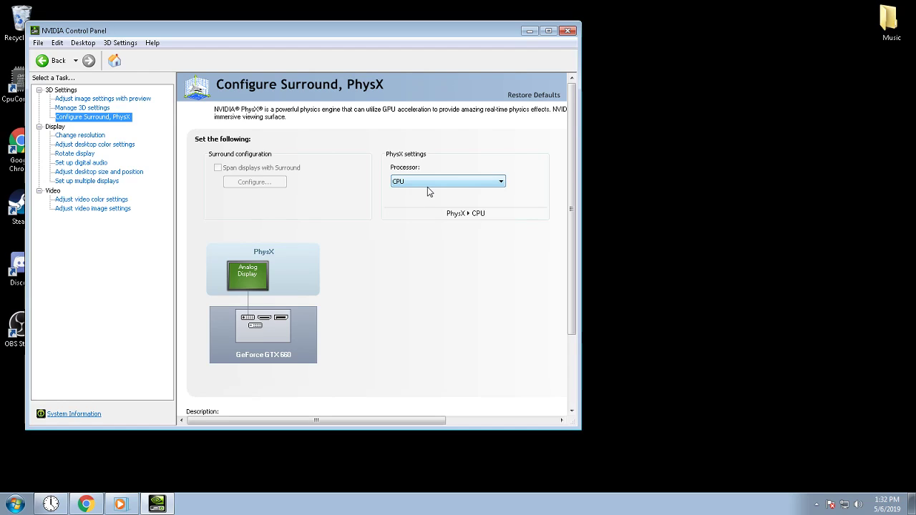
left_click(433, 183)
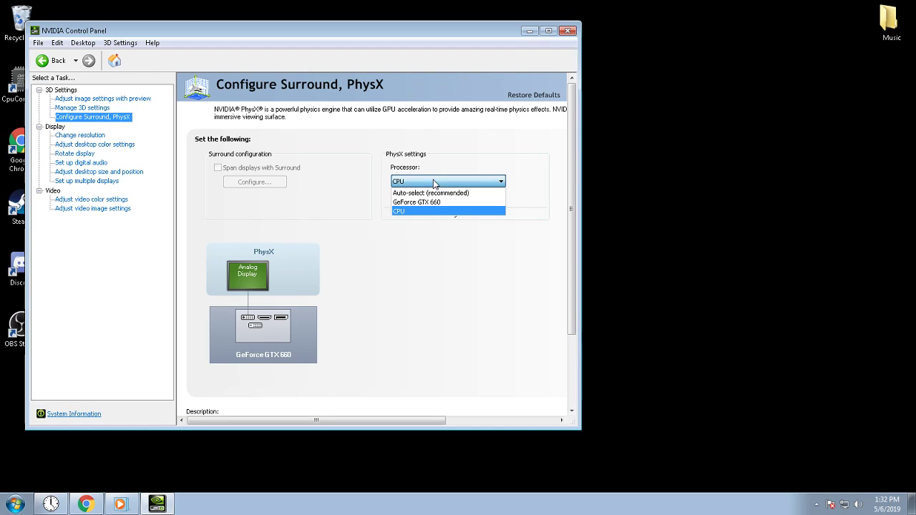
left_click(435, 183)
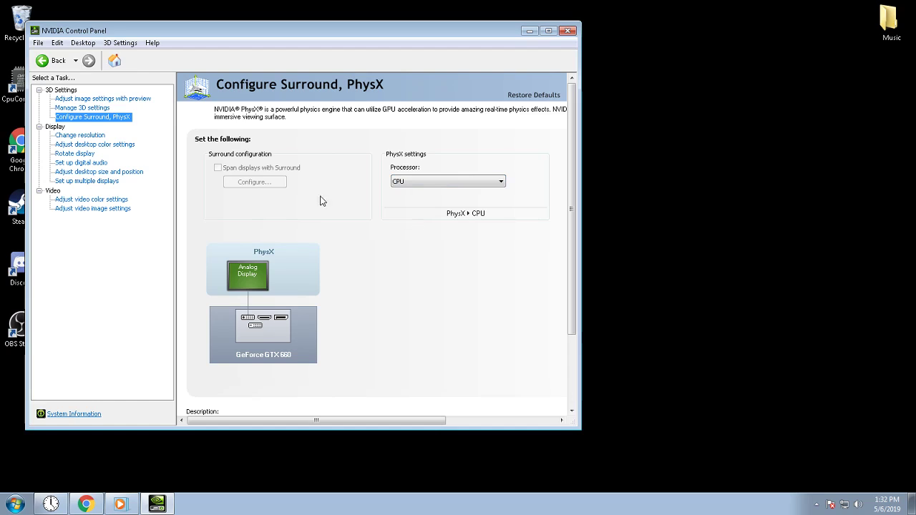
Review the resolution, refresh rate and desktop color depth options on the Change Resolution page
left_click(99, 135)
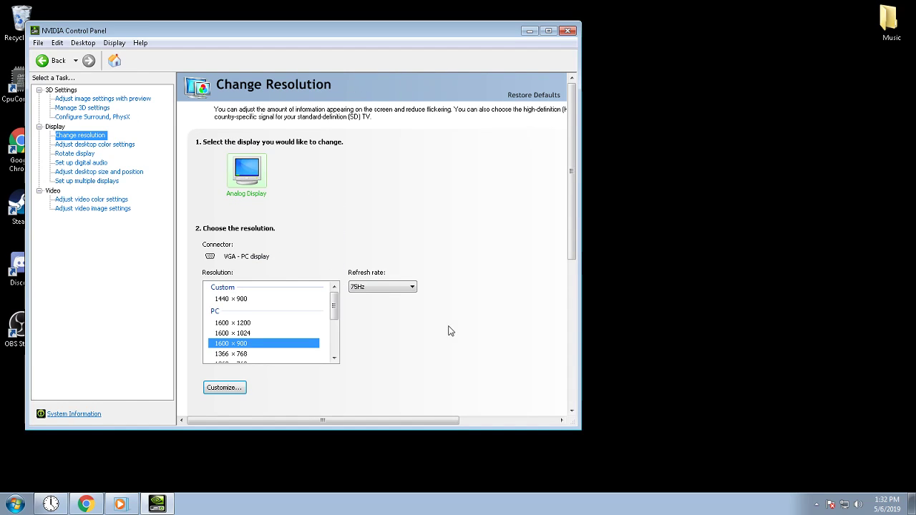
scroll(444, 322, "down", 1)
scroll(385, 273, "down", 1)
left_click(390, 221)
left_click(385, 224)
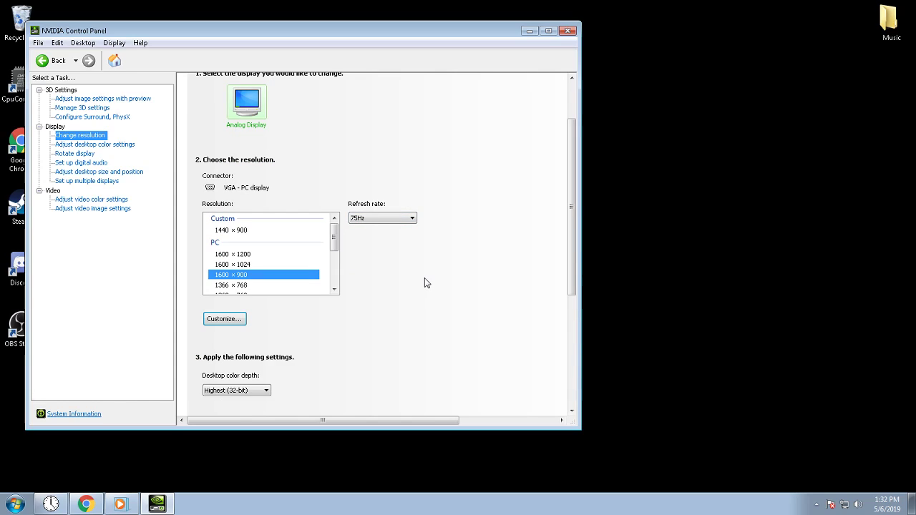
left_click(396, 219)
left_click(487, 258)
scroll(312, 309, "down", 2)
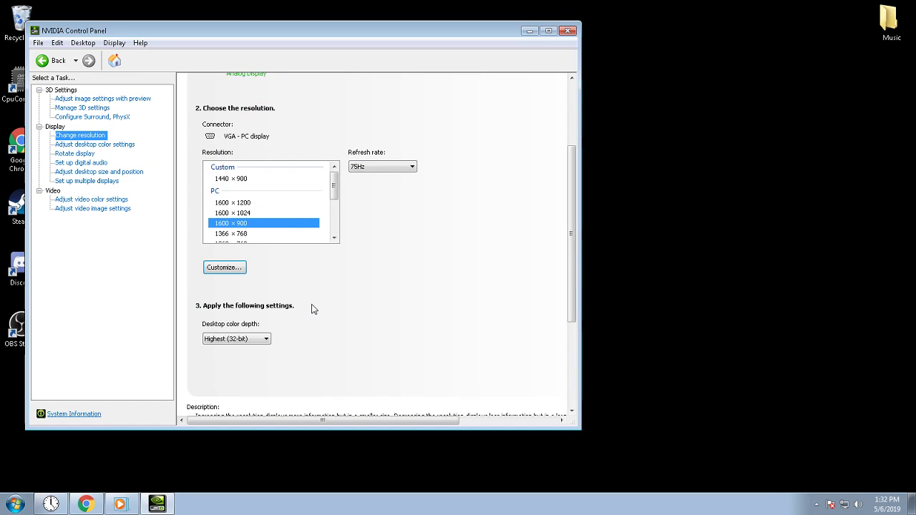
Open the resolution customization dialog and delete the custom 1440 x 900 at 75Hz (32-bit) resolution
left_click(222, 268)
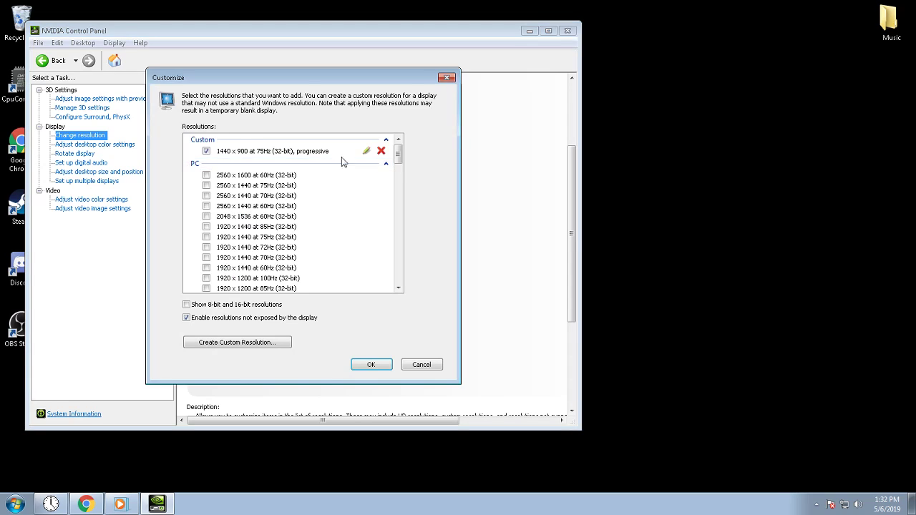
left_click(381, 150)
left_click(379, 253)
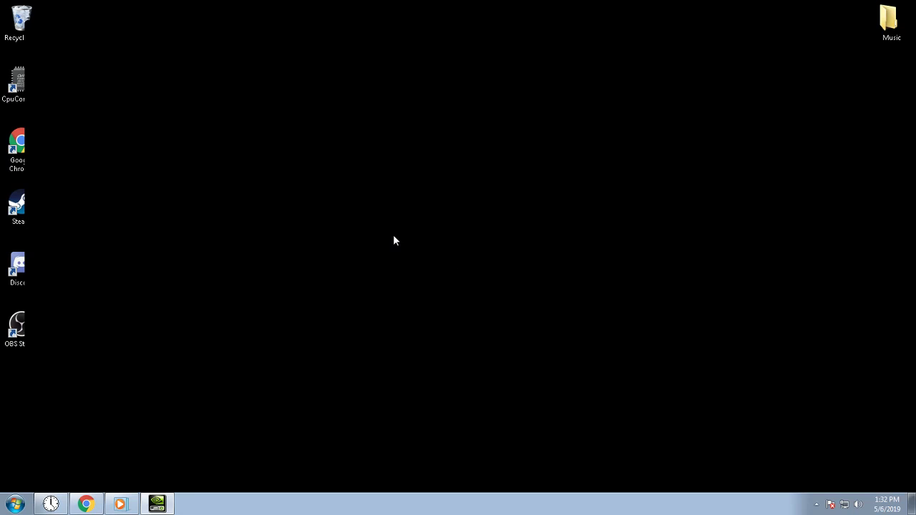
left_click(157, 507)
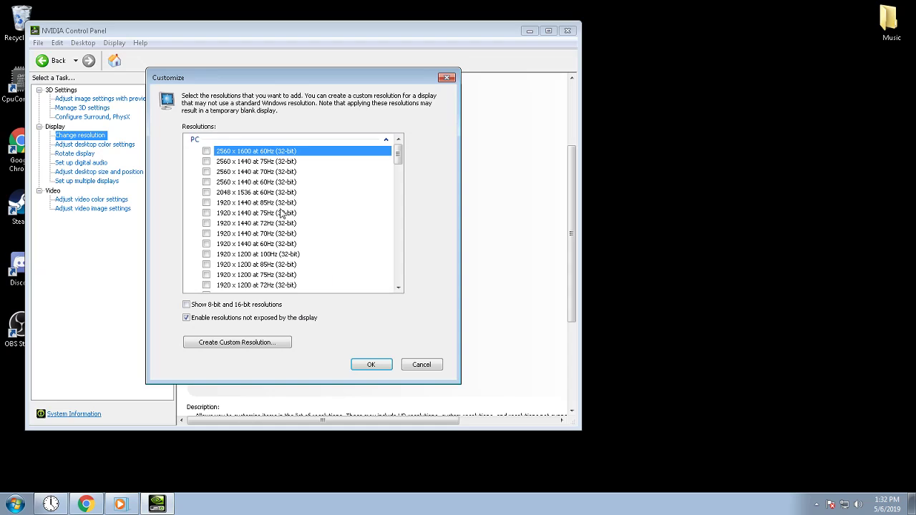
Try to create a 32-bit custom resolution of 1600 x 900 at 75 Hz
left_click(236, 344)
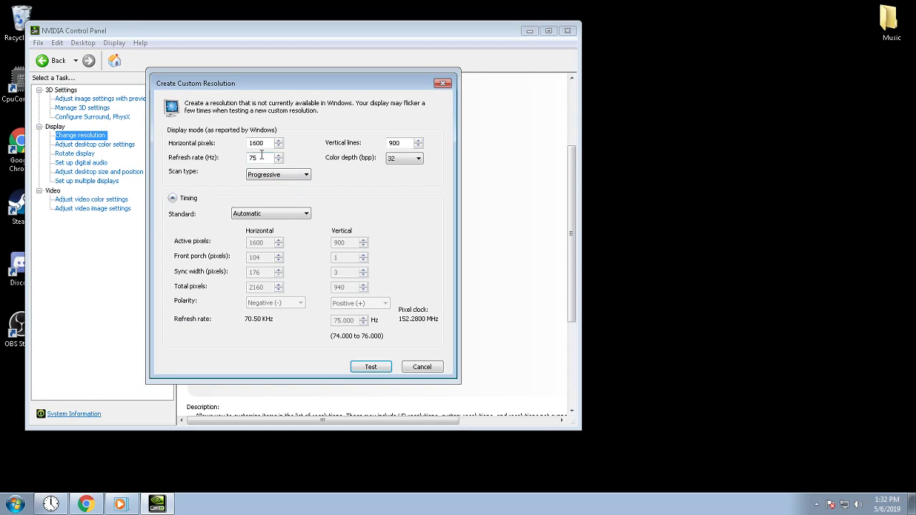
left_click(267, 157)
key("BackSpace")
type("60")
double_click(269, 158)
type("75")
left_click(371, 367)
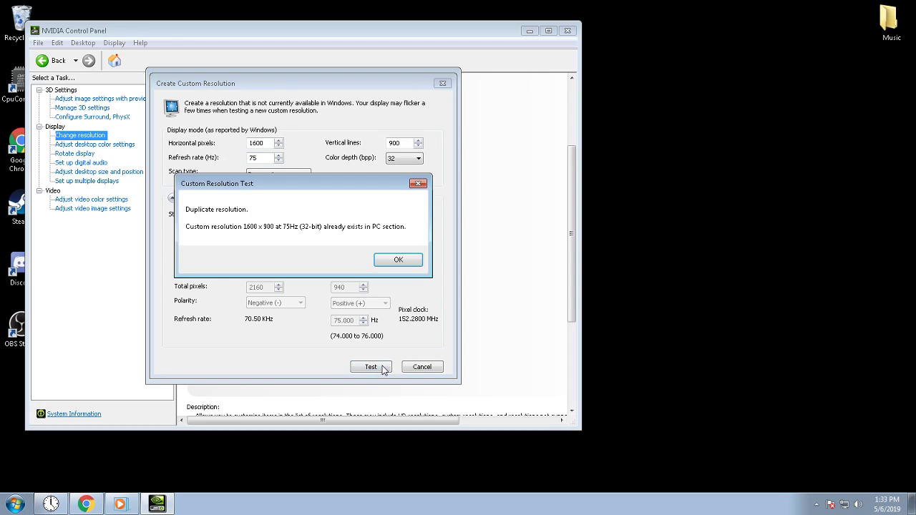
left_click(412, 262)
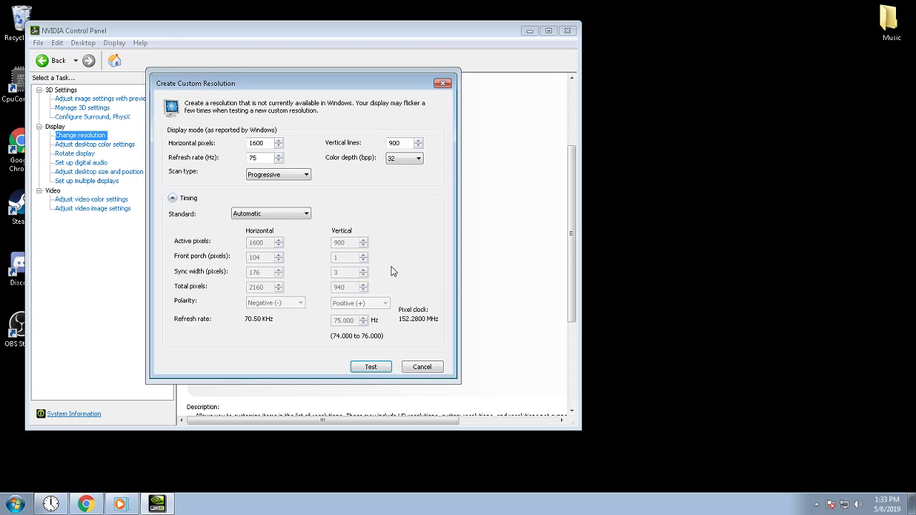
left_click(422, 368)
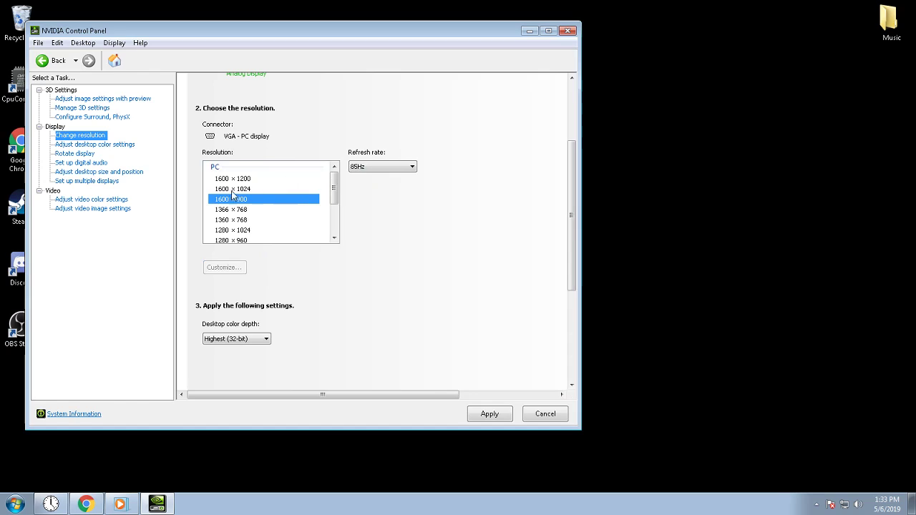
Set the refresh rate of the 1600 × 900 resolution to 75Hz, apply it and keep the change
left_click(402, 166)
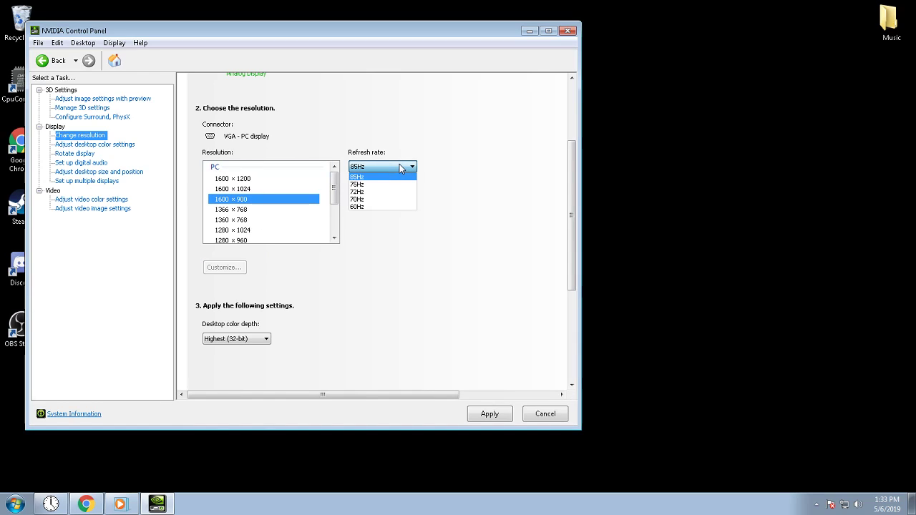
left_click(383, 184)
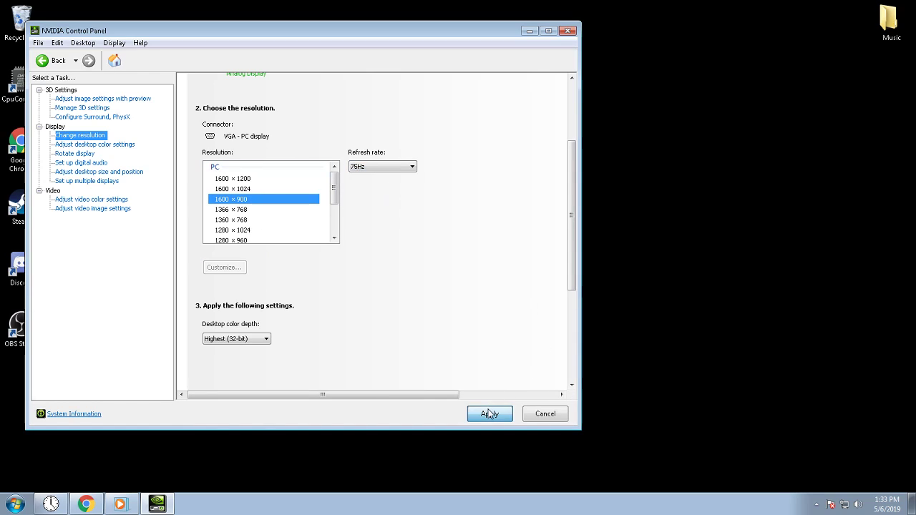
left_click(490, 414)
left_click(346, 245)
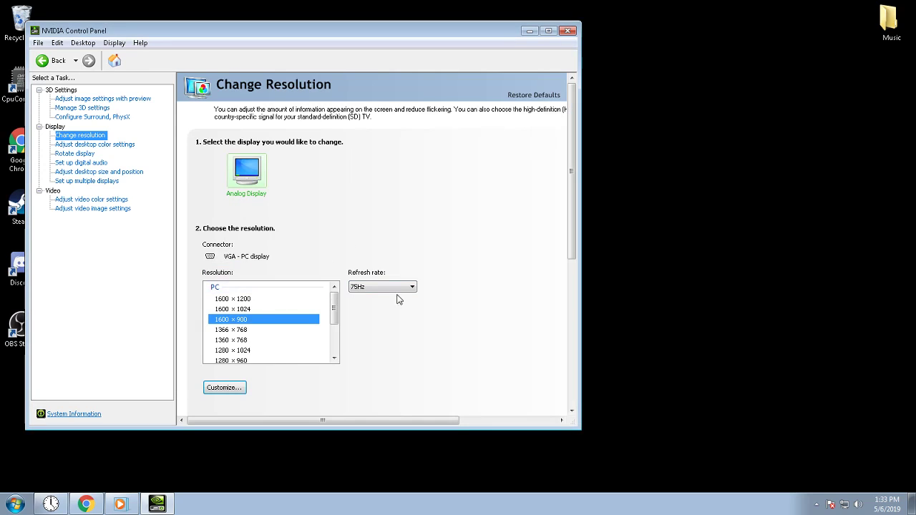
Review the resolution page and the color and enhancement options on the Adjust desktop color settings page
scroll(331, 270, "down", 2)
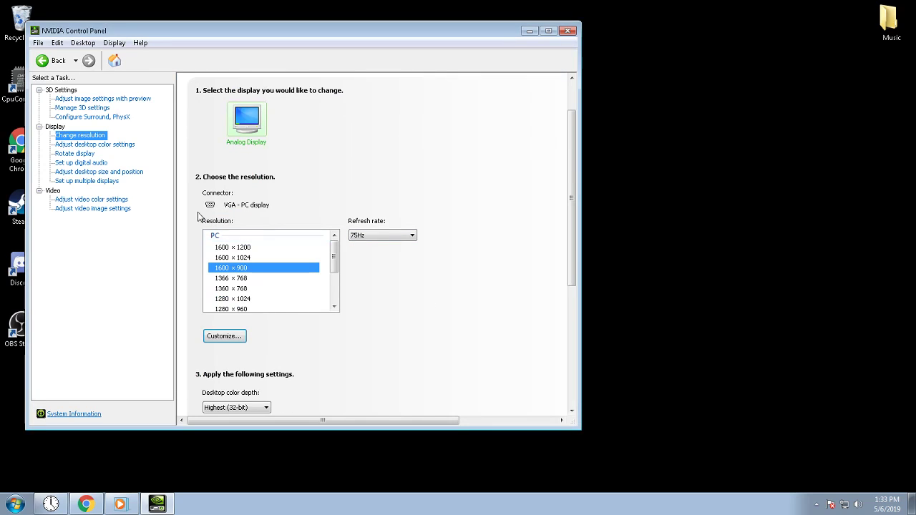
left_click(114, 146)
scroll(379, 332, "down", 2)
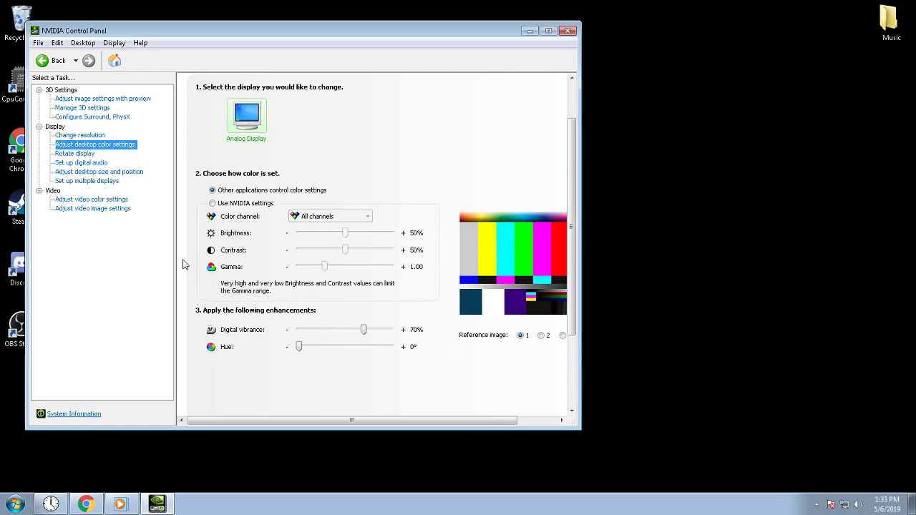
Apply the NVIDIA edge enhancement setting at 100% to the video image settings and close the NVIDIA Control Panel
left_click(97, 208)
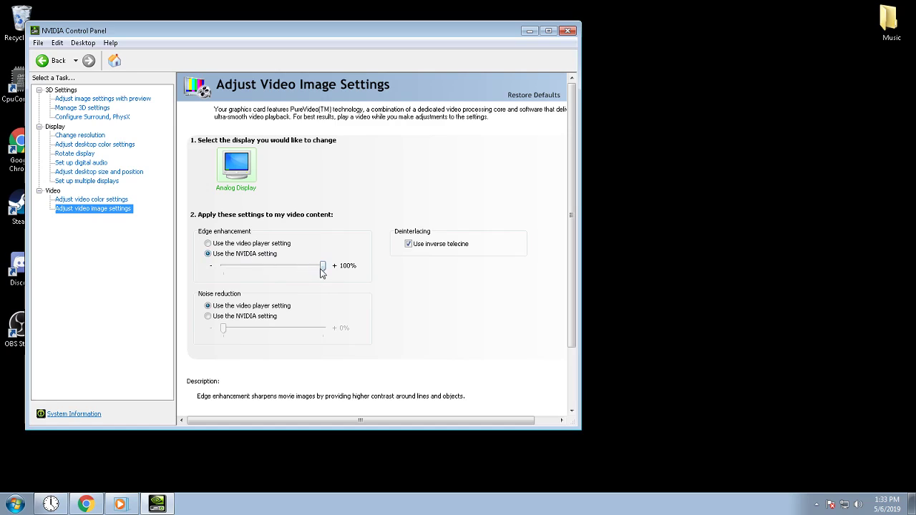
left_click(245, 252)
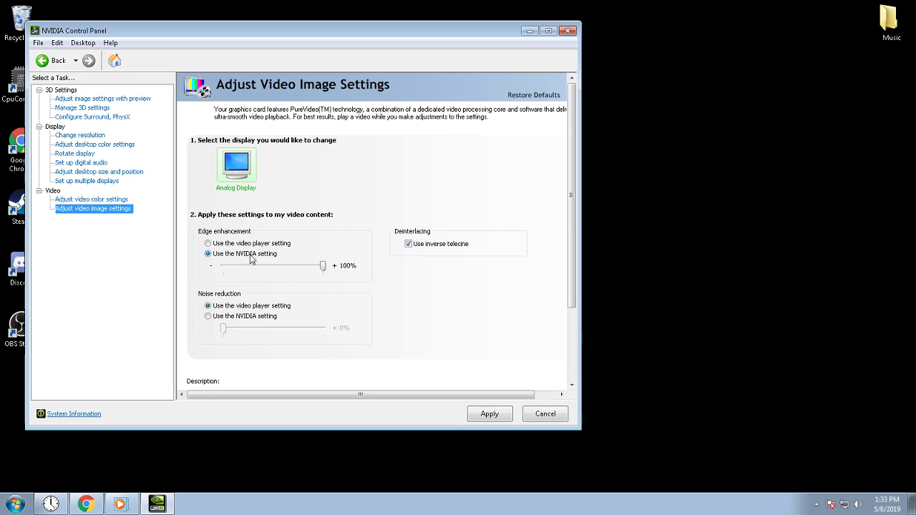
left_click(478, 413)
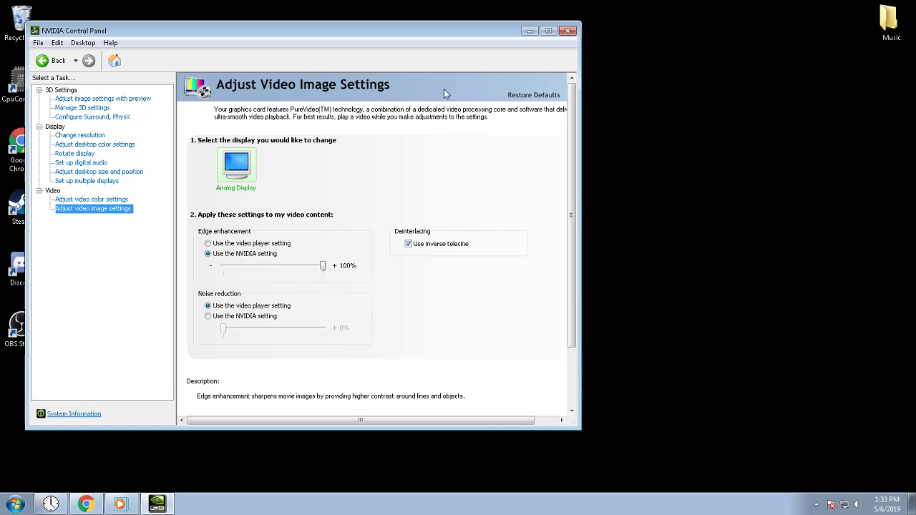
left_click(568, 31)
Open the Computer window in Windows Explorer and go to Local Disk (D:)
key("super")
left_click(351, 373)
left_click(2, 503)
left_click(3, 511)
left_click(8, 504)
left_click(6, 507)
left_click(6, 507)
left_click(201, 355)
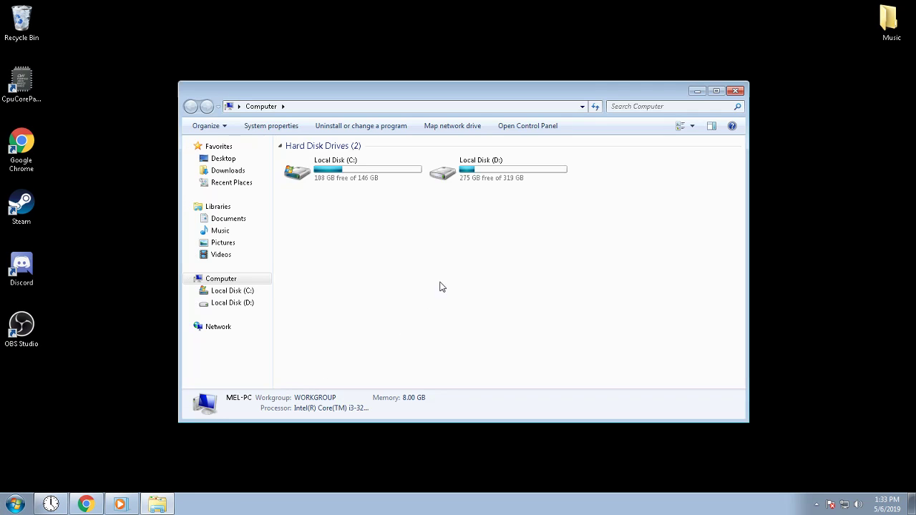
left_click(507, 177)
double_click(509, 177)
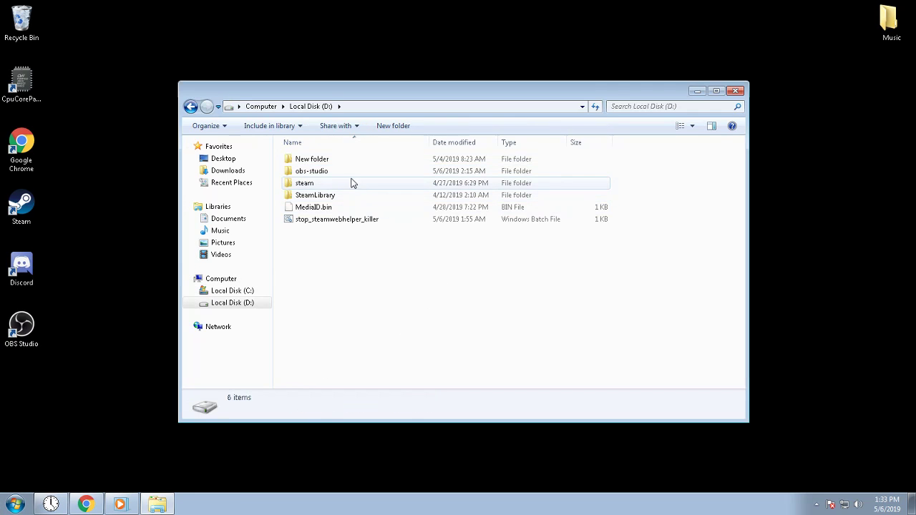
double_click(351, 195)
double_click(343, 163)
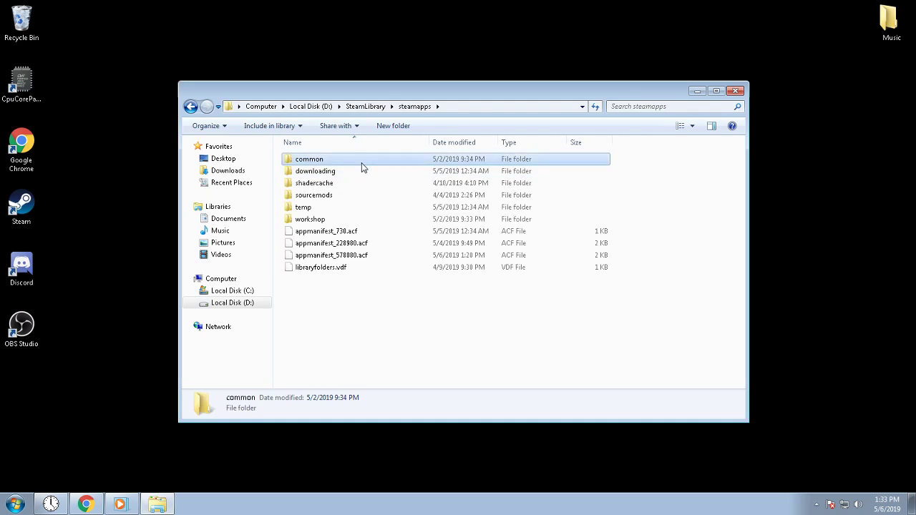
double_click(353, 161)
double_click(329, 172)
key("BackSpace")
key("BackSpace")
key("BackSpace")
key("BackSpace")
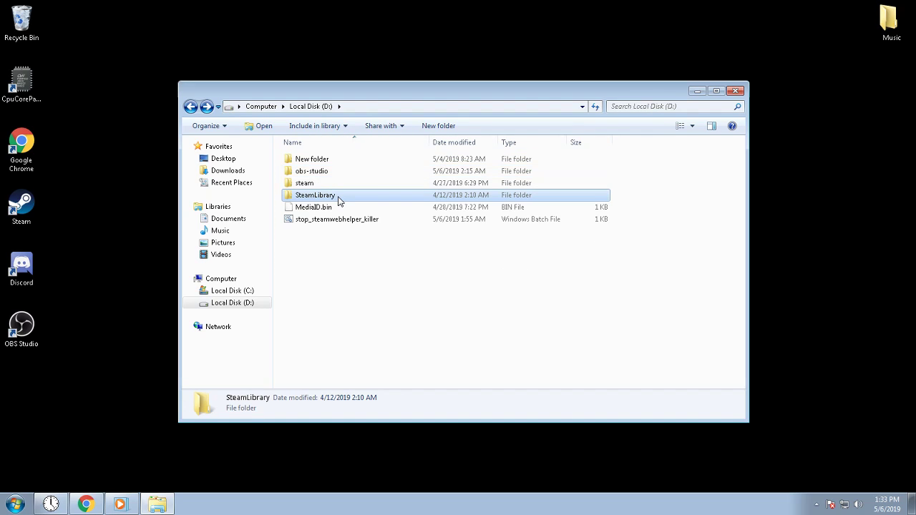
Open the PUBG executable folder D:\SteamLibrary\steamapps\common\PUBG\TslGame\Binaries\Win64
double_click(339, 197)
left_click(343, 162)
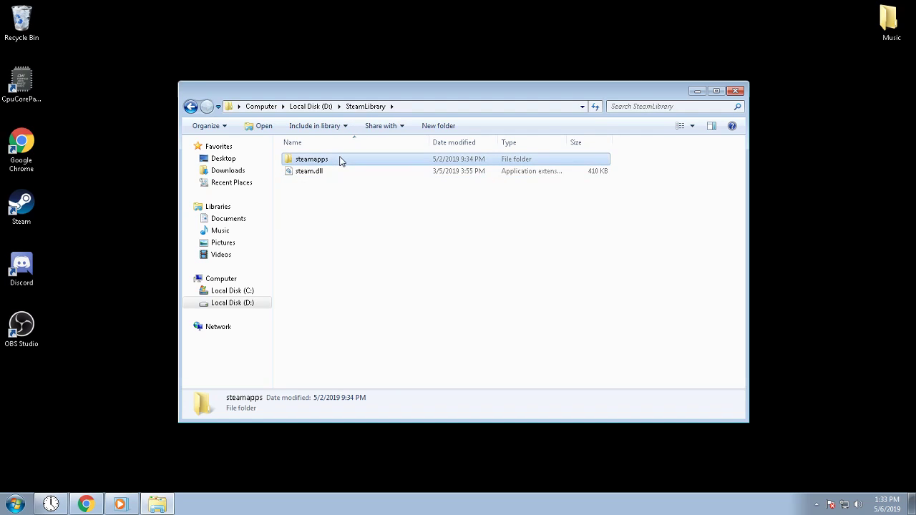
double_click(345, 161)
double_click(360, 162)
double_click(342, 173)
double_click(333, 184)
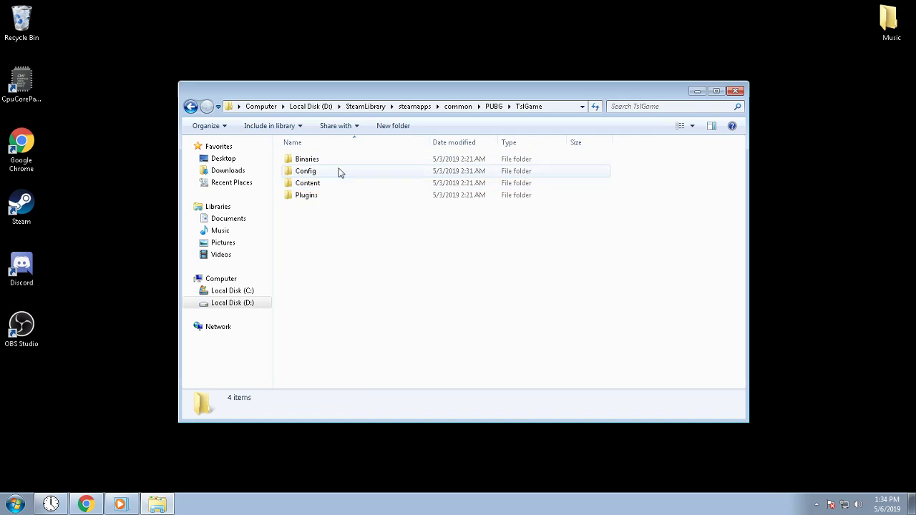
left_click(347, 158)
double_click(346, 159)
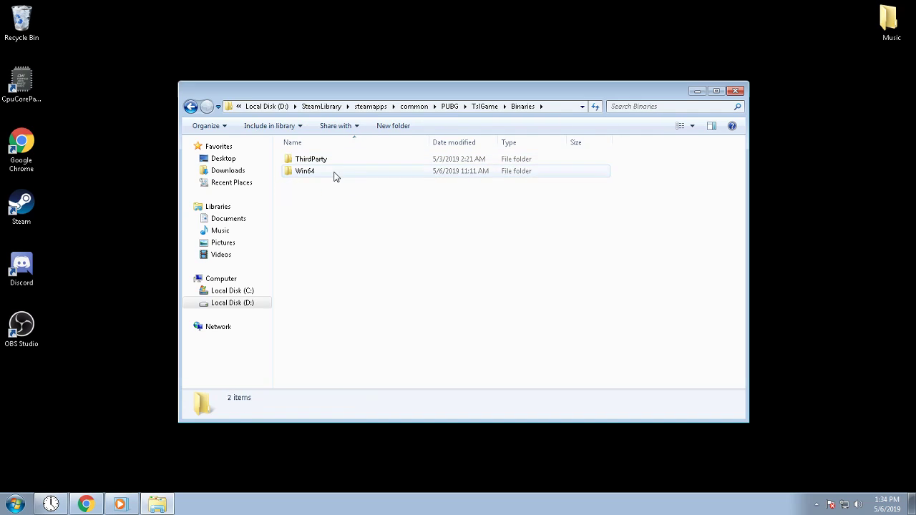
double_click(333, 175)
Examine the compatibility settings in the properties of the TslGame application, including display scaling on high DPI settings
right_click(333, 254)
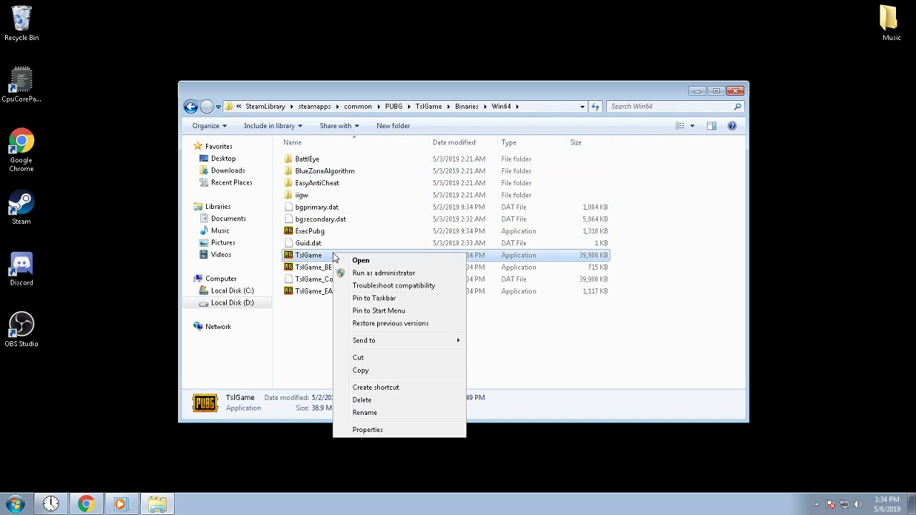
left_click(393, 429)
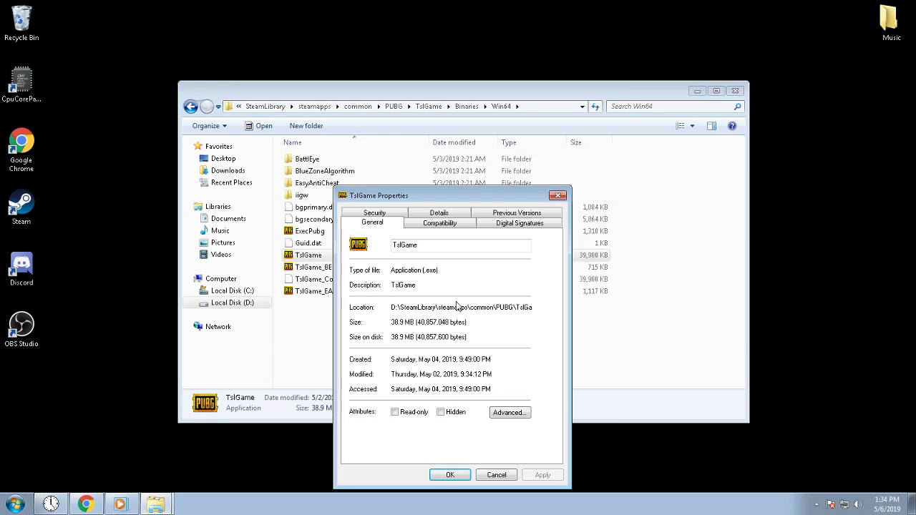
left_click(456, 227)
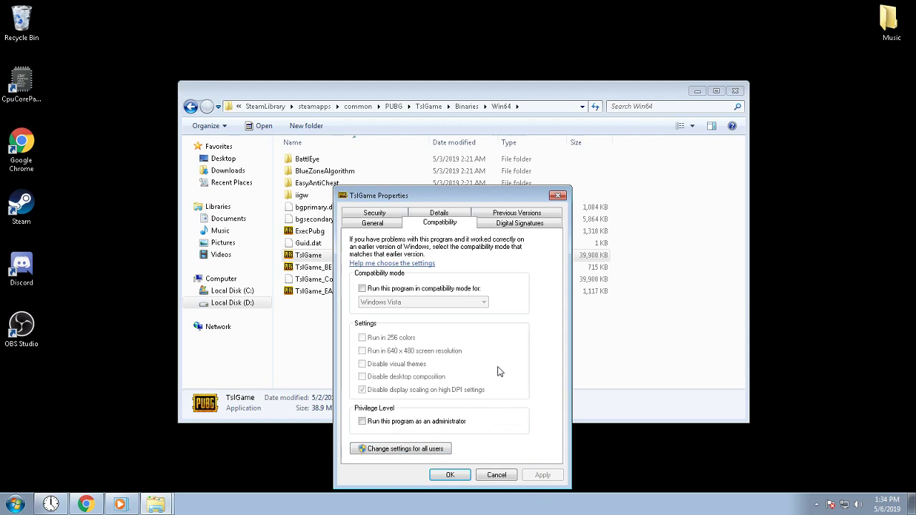
left_click(449, 476)
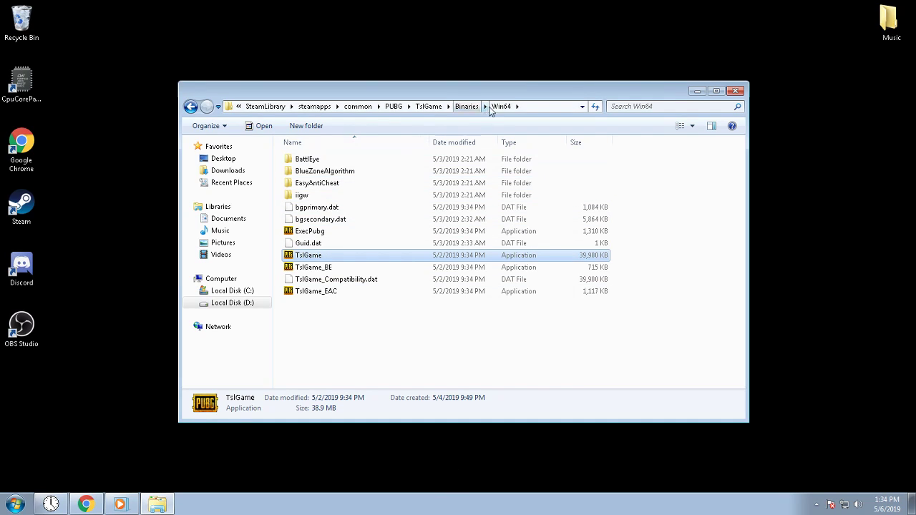
Copy the full path of the Win64 folder and close the Explorer window
left_click(535, 106)
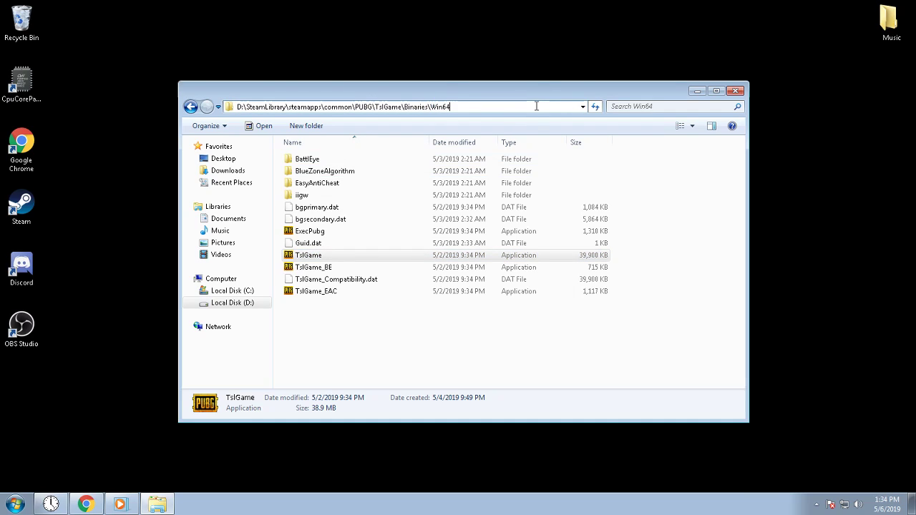
left_click_drag(518, 106, 248, 106)
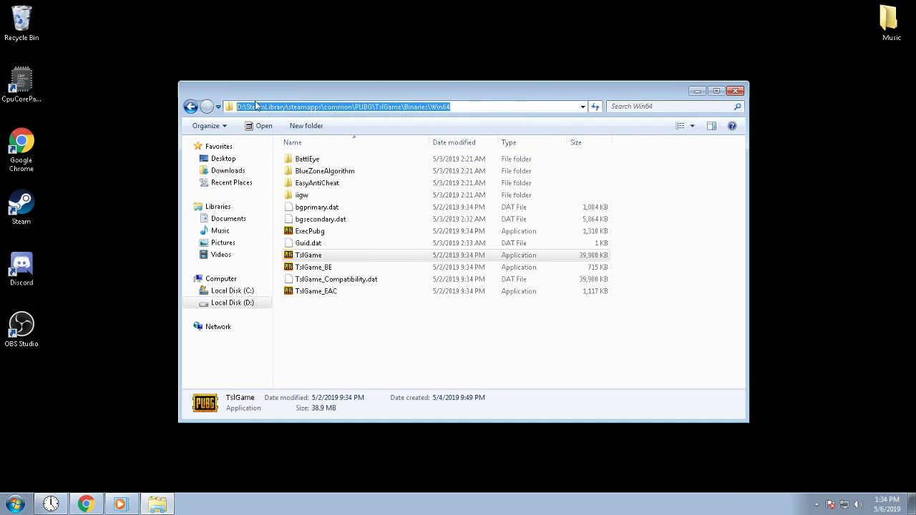
right_click(307, 109)
left_click(362, 144)
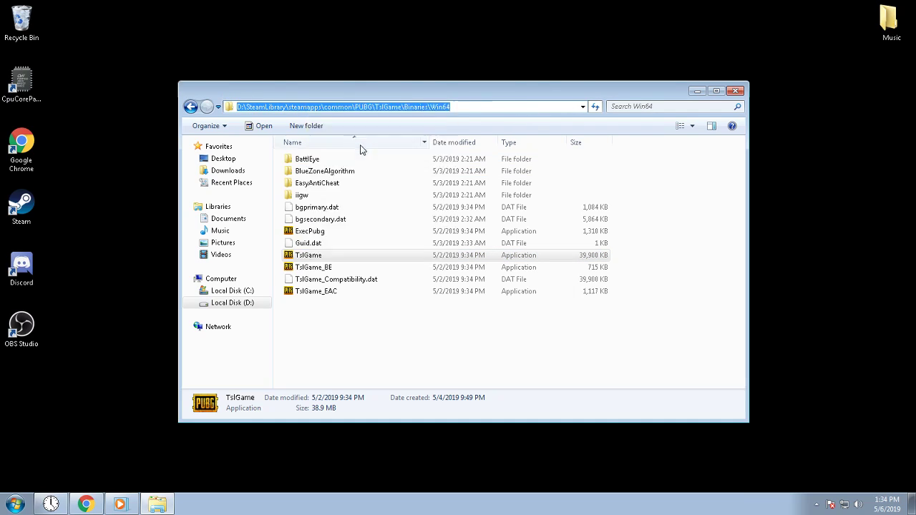
left_click(735, 93)
Open the Registry Editor by running regedit from the Run dialog
key("super")
type("r")
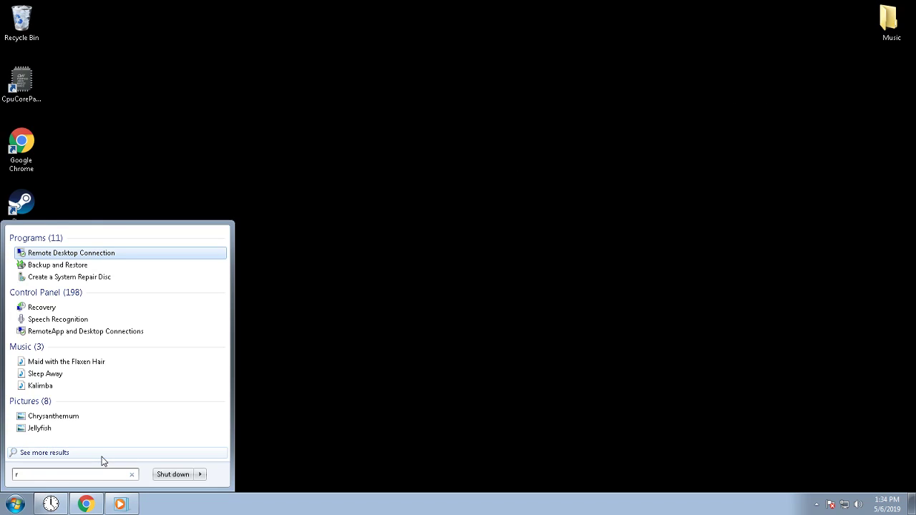
type("un")
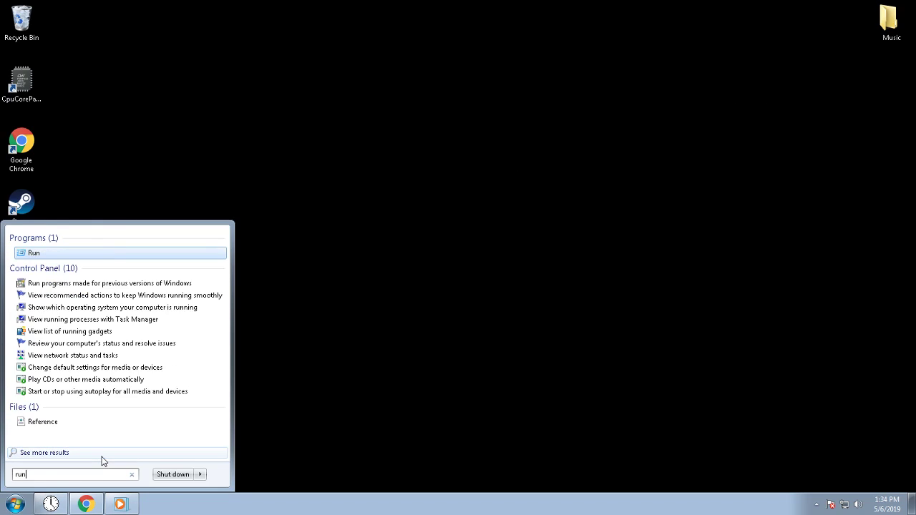
key("Return")
left_click(111, 433)
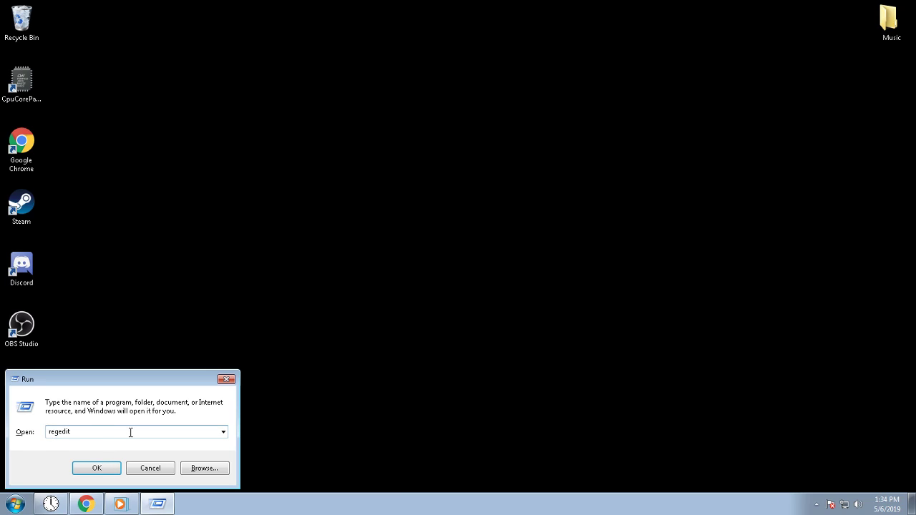
left_click(97, 467)
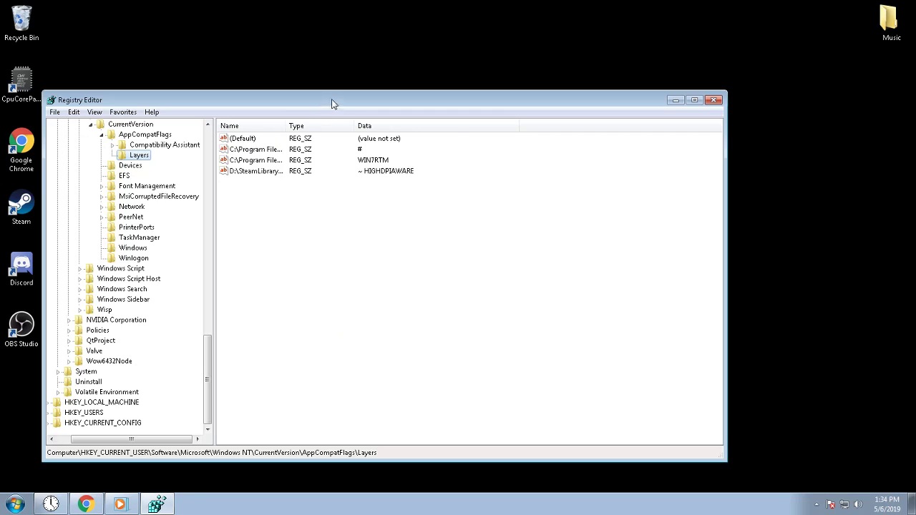
Collapse the HKEY_CURRENT_USER branch of the registry tree and expand it again
left_click_drag(332, 105, 517, 115)
scroll(265, 216, "up", 4)
scroll(264, 217, "up", 18)
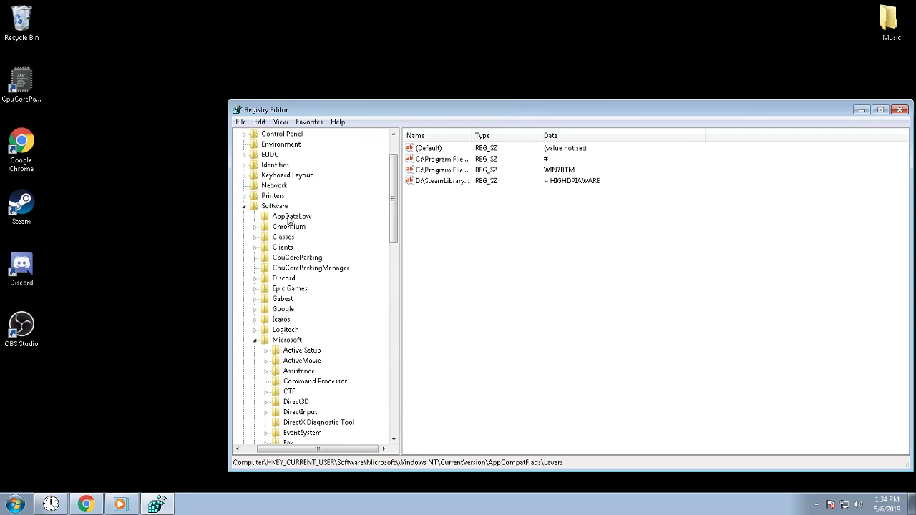
left_click_drag(302, 451, 220, 431)
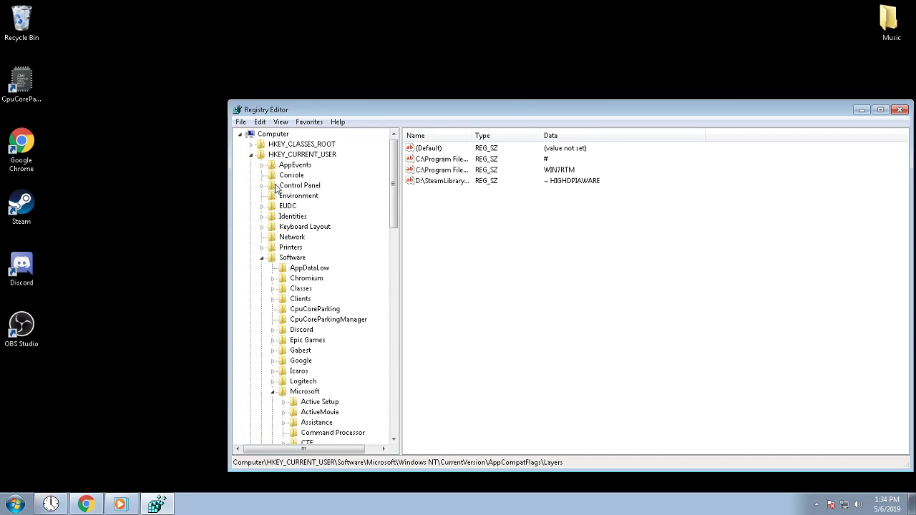
left_click(251, 155)
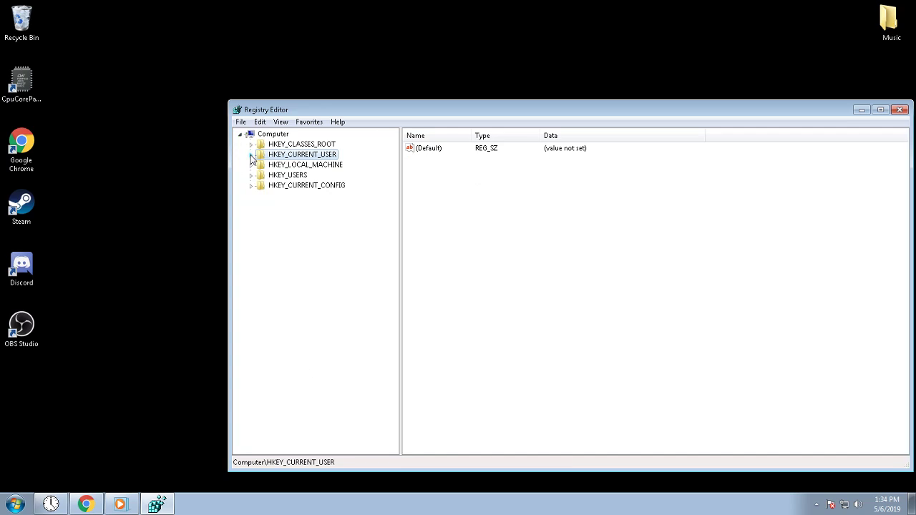
left_click(251, 155)
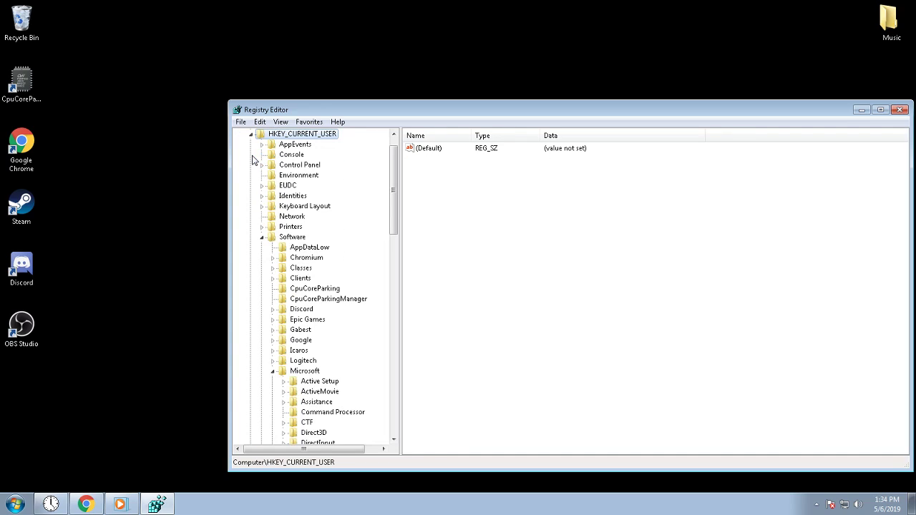
Expand the Software key and its Microsoft subkey under HKEY_CURRENT_USER
left_click(290, 238)
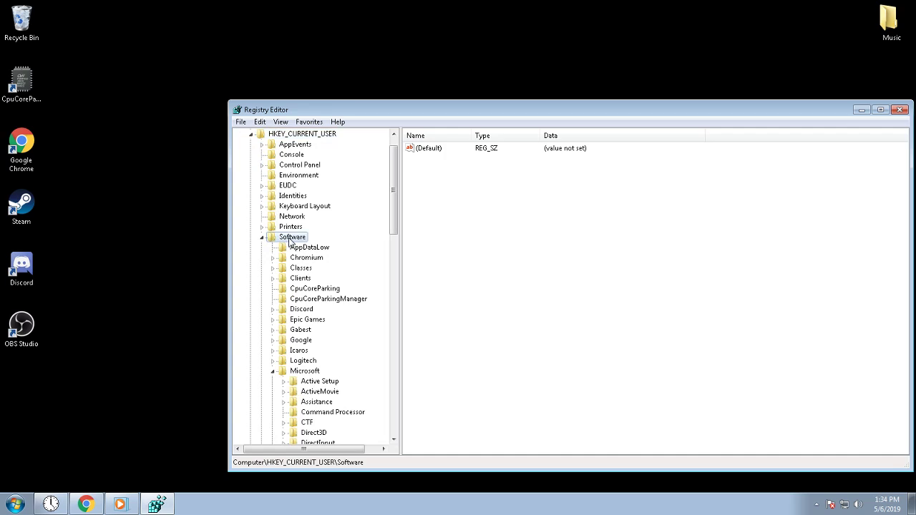
left_click(264, 241)
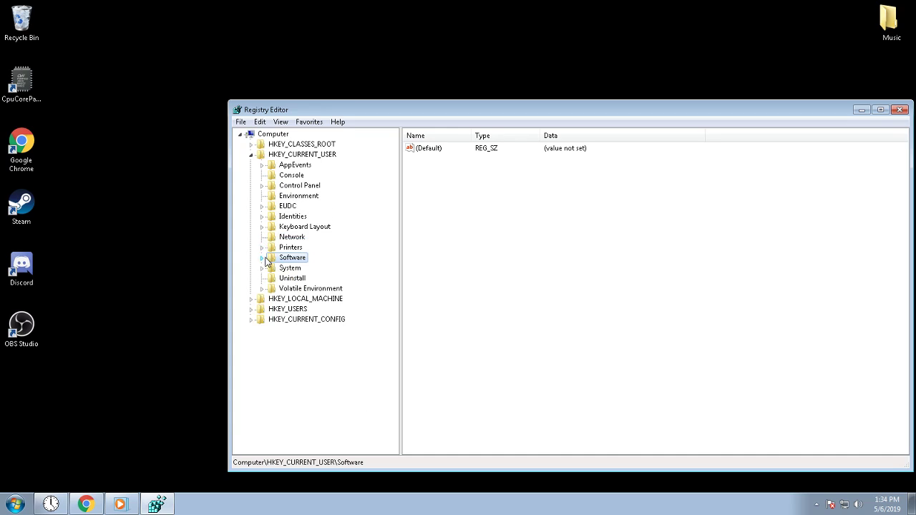
left_click(266, 261)
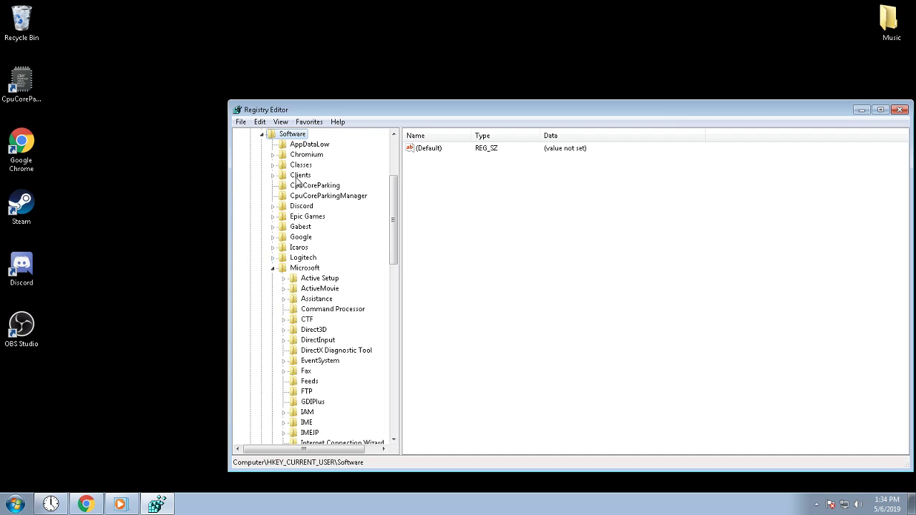
left_click(273, 268)
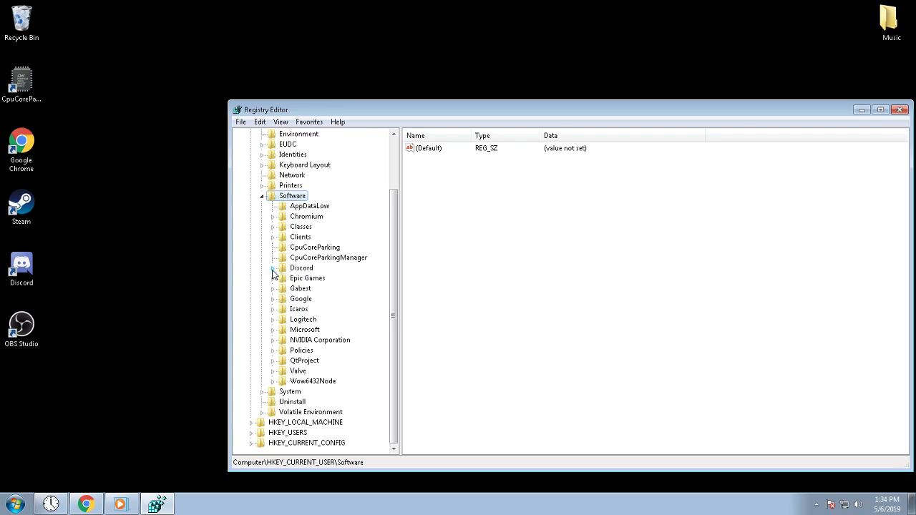
left_click(273, 330)
scroll(333, 243, "down", 9)
scroll(355, 265, "down", 1)
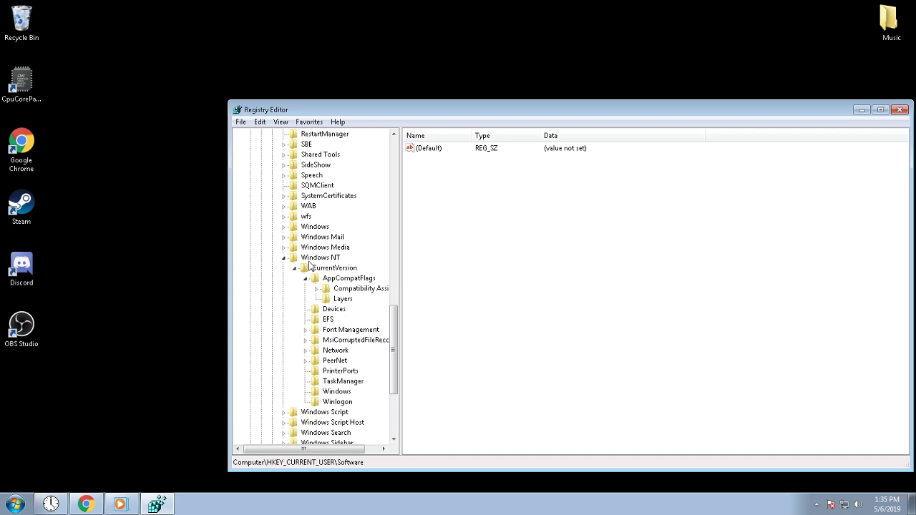
Open the Layers key under Windows NT\CurrentVersion\AppCompatFlags
left_click(303, 259)
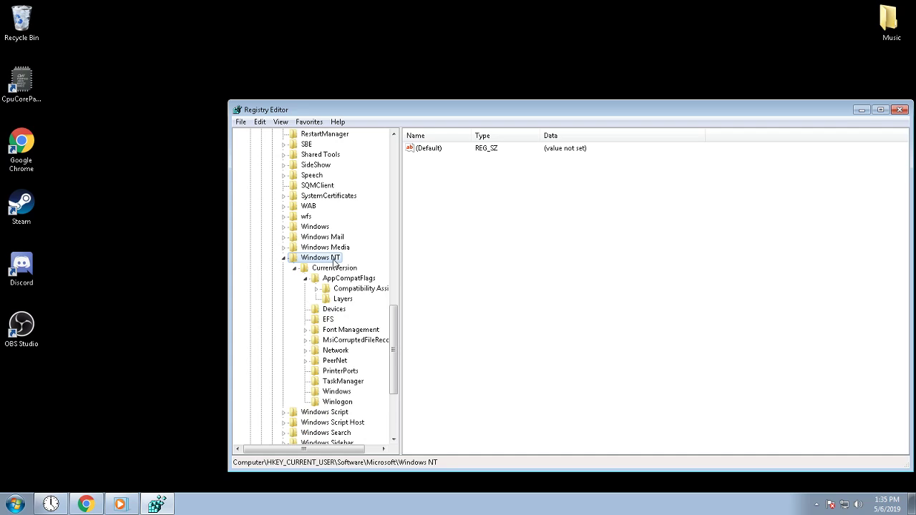
left_click(331, 269)
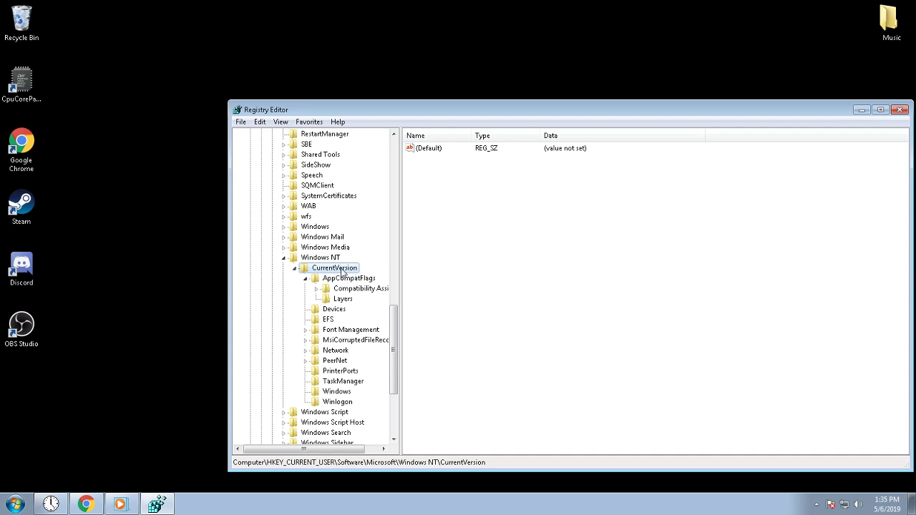
left_click(294, 268)
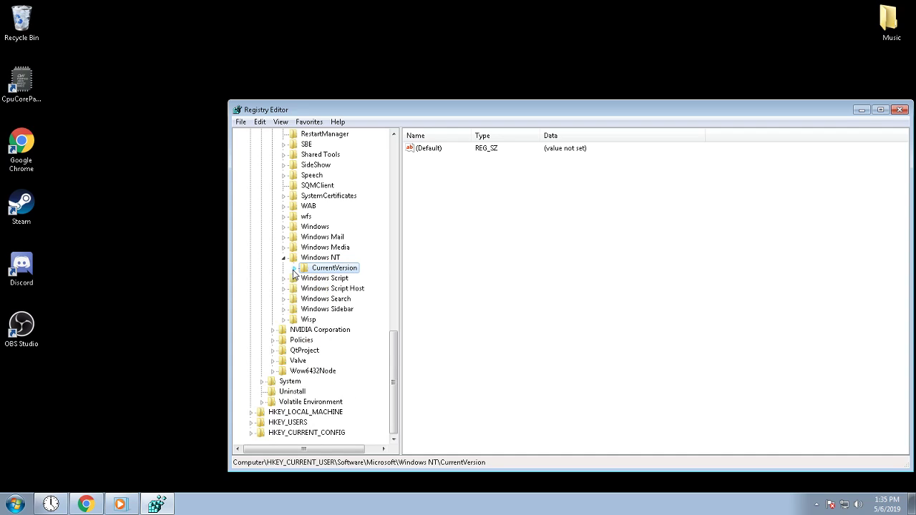
left_click(283, 258)
left_click(284, 268)
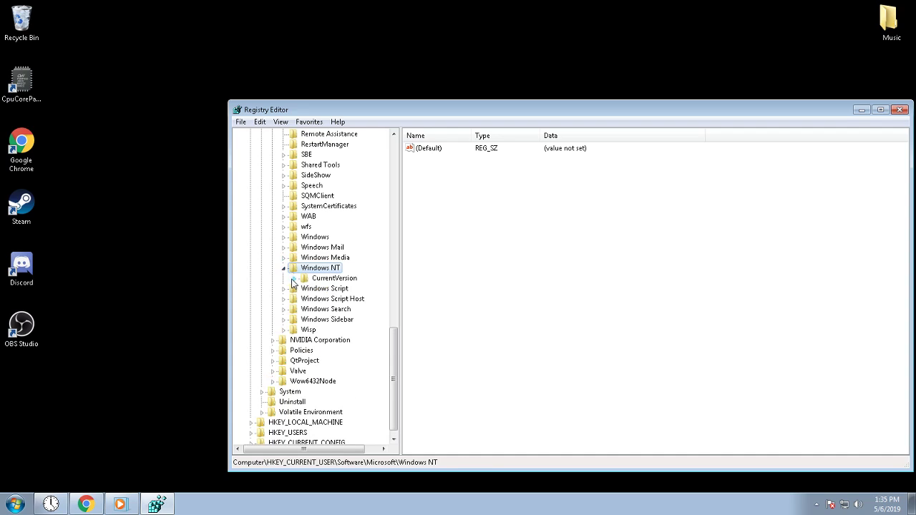
left_click(294, 278)
left_click(344, 291)
left_click(306, 289)
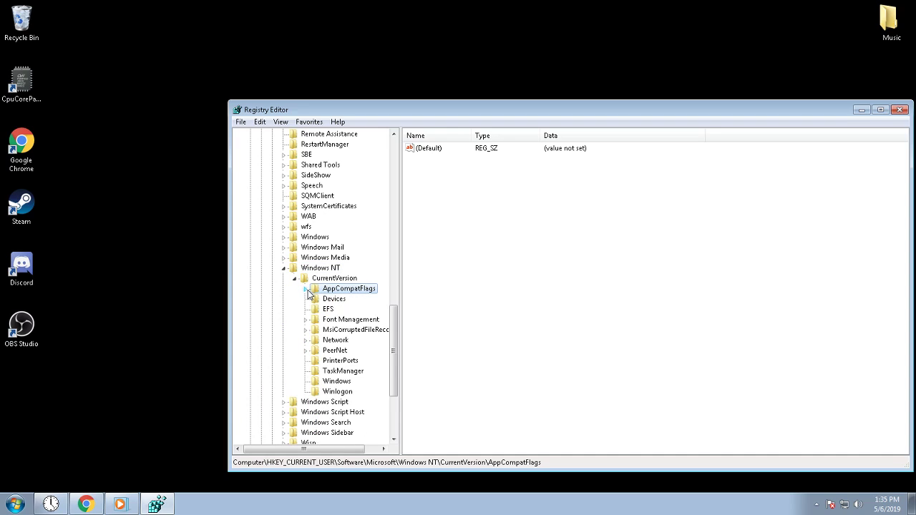
left_click(306, 288)
left_click(347, 310)
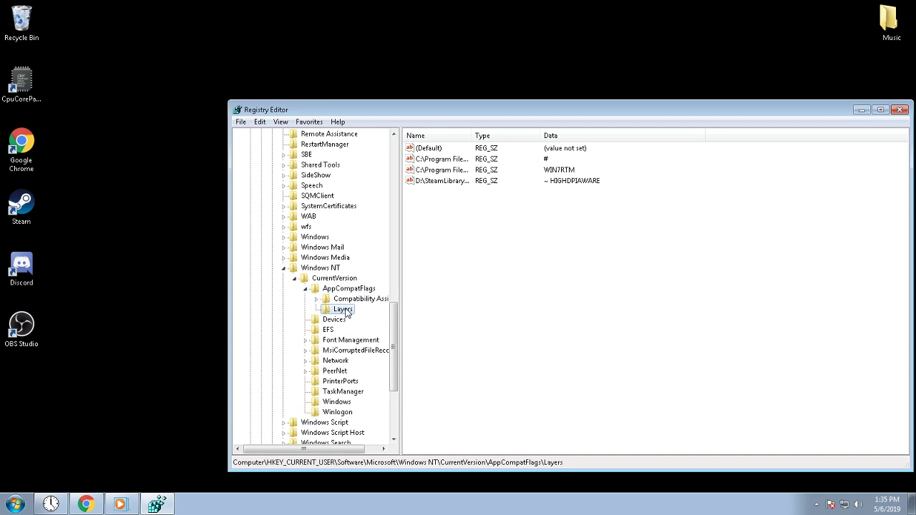
Try to add a DWORD (32-bit) value to Layers named D:\SteamLibrary\steamapps\common\PUBG\TslGame\Binaries\Win64\TslGame.exe
right_click(482, 217)
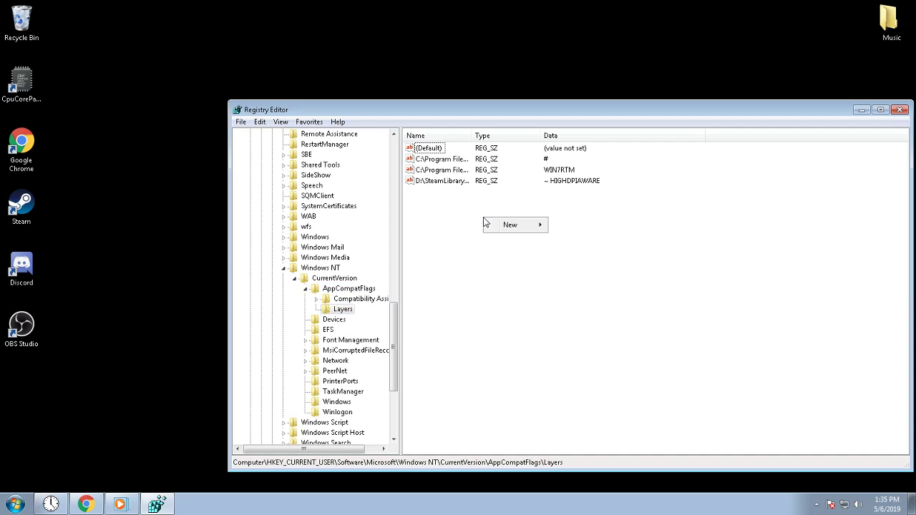
mouse_move(500, 226)
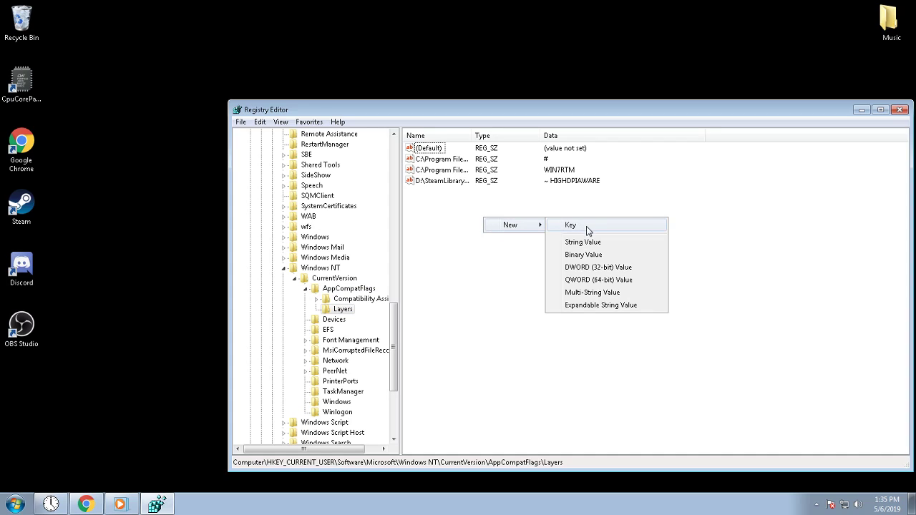
left_click(618, 267)
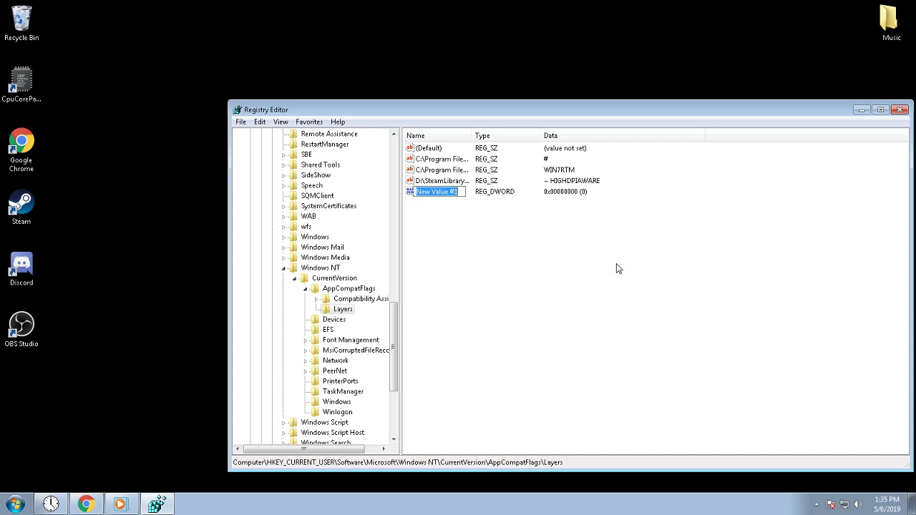
type("D:\\SteamLibrary\\steamapps\\common\\PUBG\\TslGame\\Binaries\\Win64")
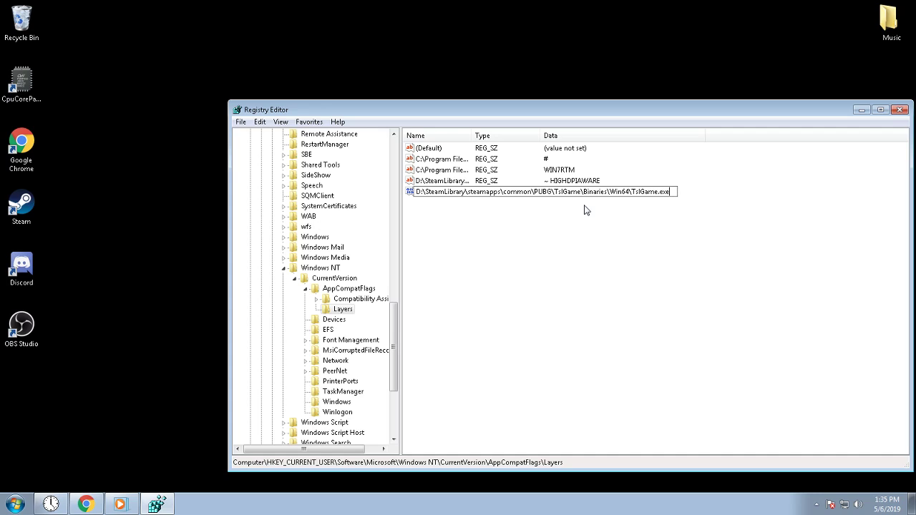
key("Return")
key("Return")
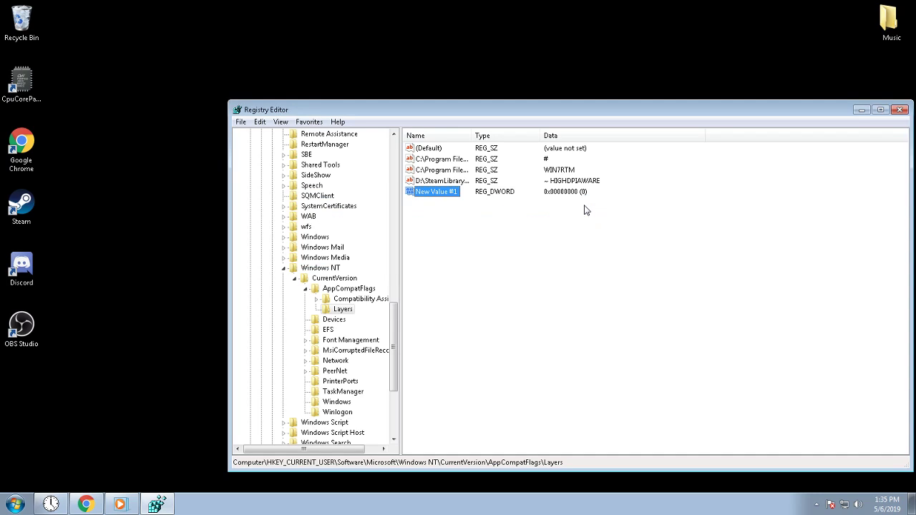
Delete the newly added DWORD value from the Layers key
right_click(449, 197)
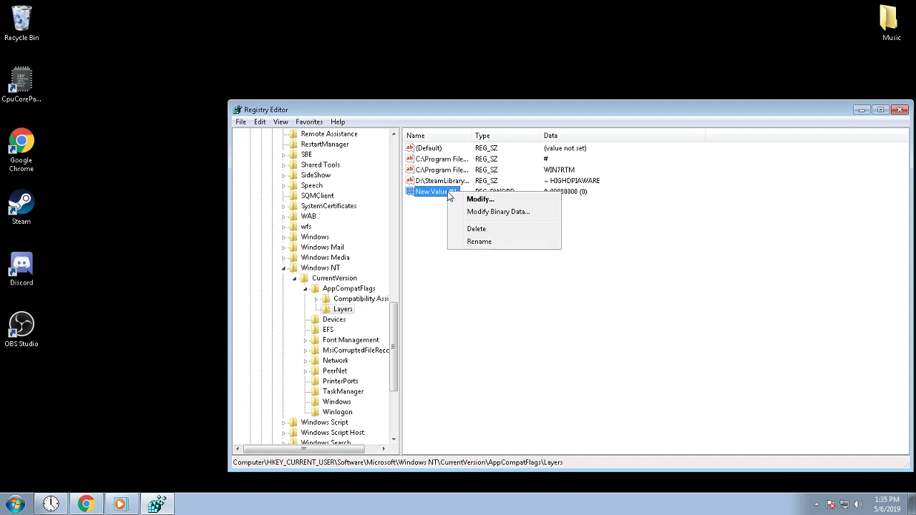
left_click(476, 229)
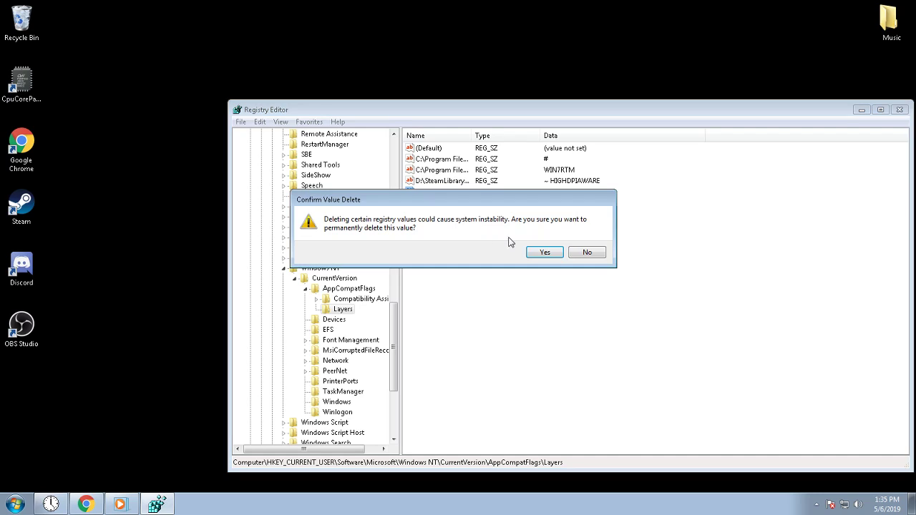
left_click(543, 252)
Open the D:\SteamLibrary string value in Layers and examine its full value name through to TslGame.exe
left_click(450, 182)
double_click(449, 183)
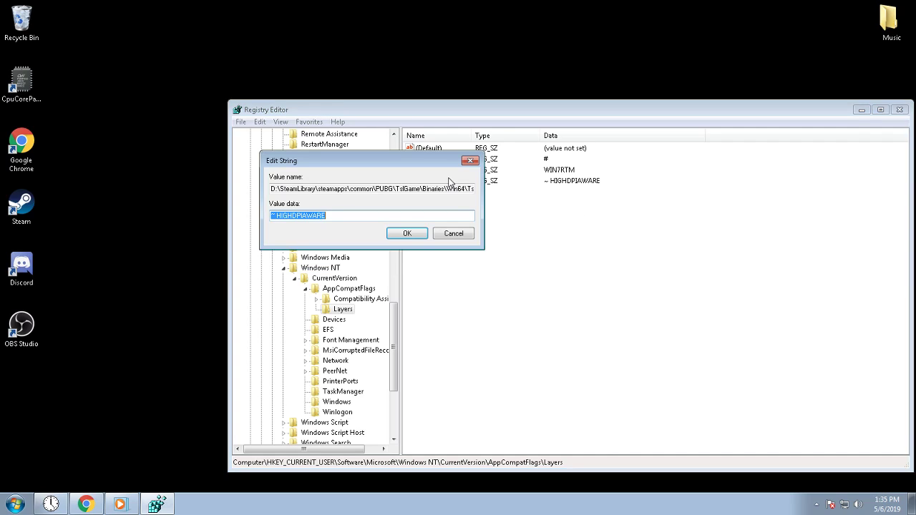
left_click(465, 189)
key("Right")
key("Right")
key("Right")
key("Right")
key("Right")
key("Right")
key("Right")
key("Right")
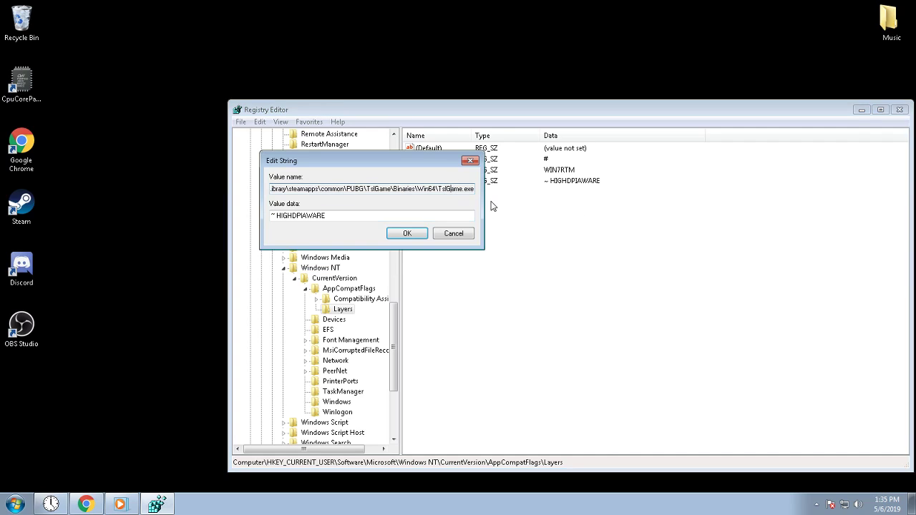
left_click_drag(434, 190, 474, 190)
left_click(469, 190)
left_click_drag(416, 189, 474, 190)
left_click(466, 190)
Confirm ~ HIGHDPIAWARE as the TslGame.exe value data and close the Registry Editor
left_click(362, 217)
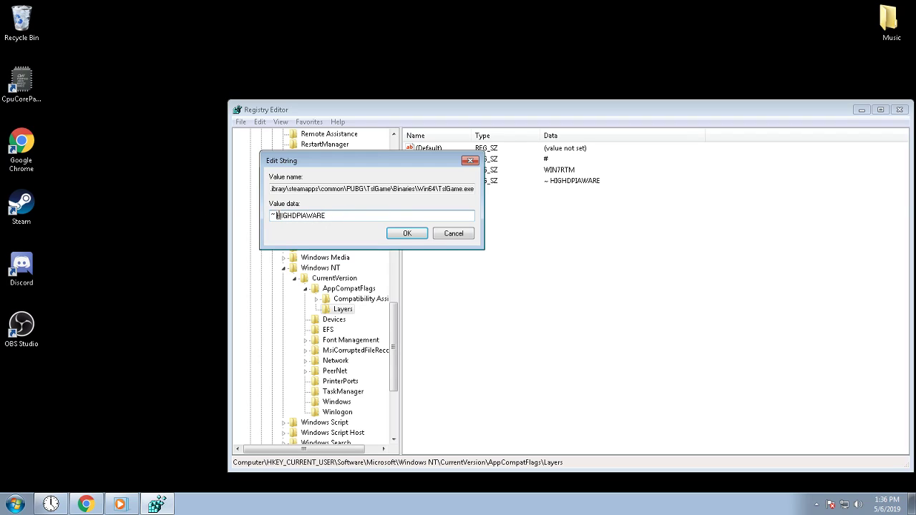
key("BackSpace")
left_click(408, 235)
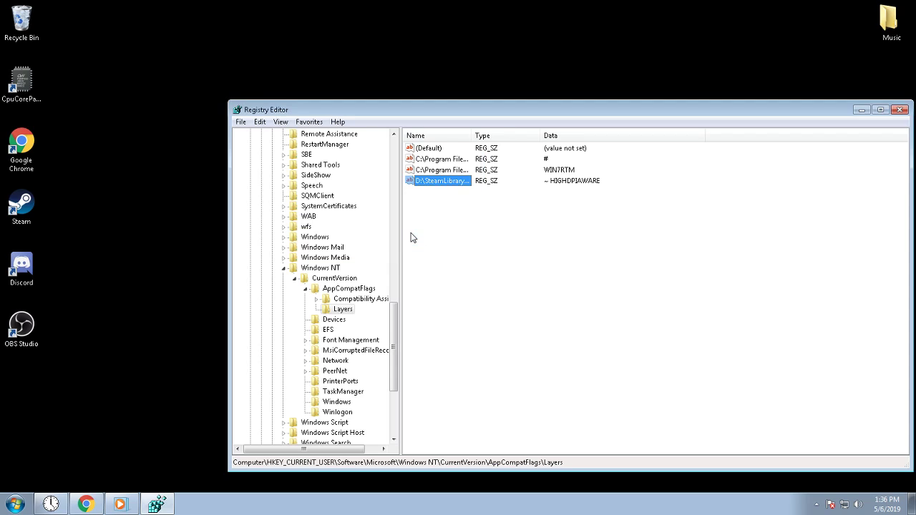
left_click(900, 110)
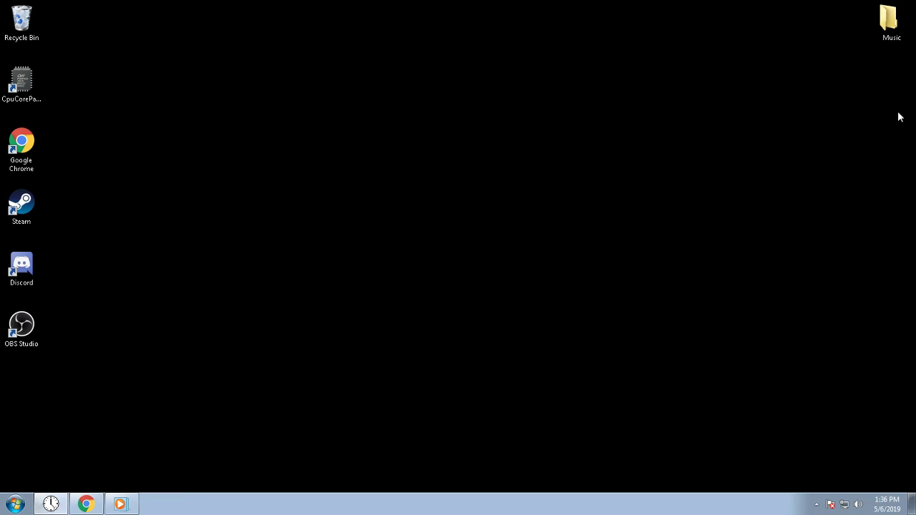
Browse to the folder D:\SteamLibrary\steamapps\common\PUBG\TslGame\Binaries\Win64
left_click(16, 505)
left_click(203, 356)
left_click(485, 172)
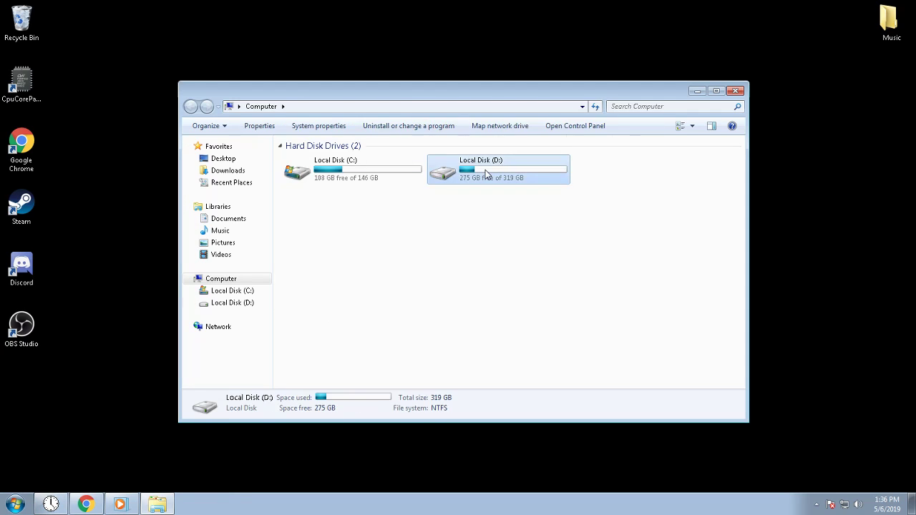
double_click(486, 170)
double_click(344, 192)
double_click(344, 161)
double_click(336, 160)
double_click(347, 172)
double_click(337, 183)
double_click(330, 161)
double_click(334, 171)
left_click(333, 172)
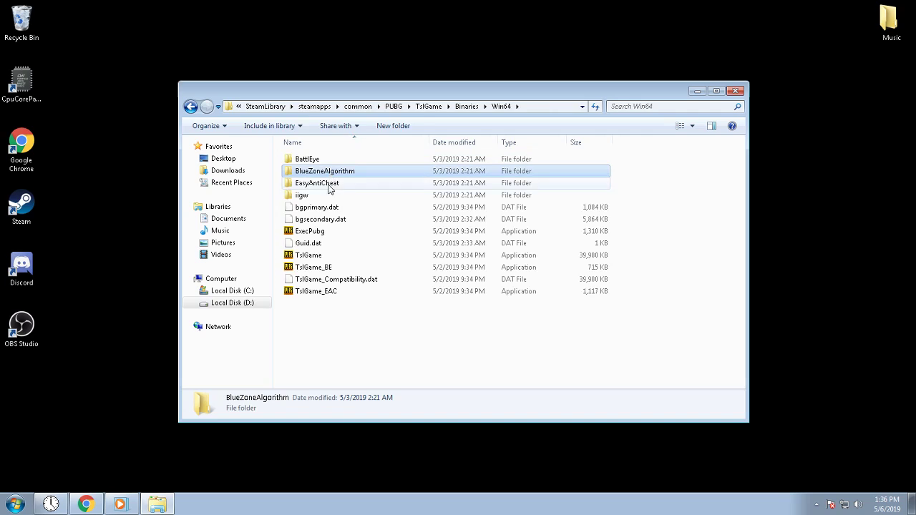
left_click(327, 232)
Check the display scaling option in the TslGame application's compatibility properties, then close the properties and the folder window
right_click(327, 256)
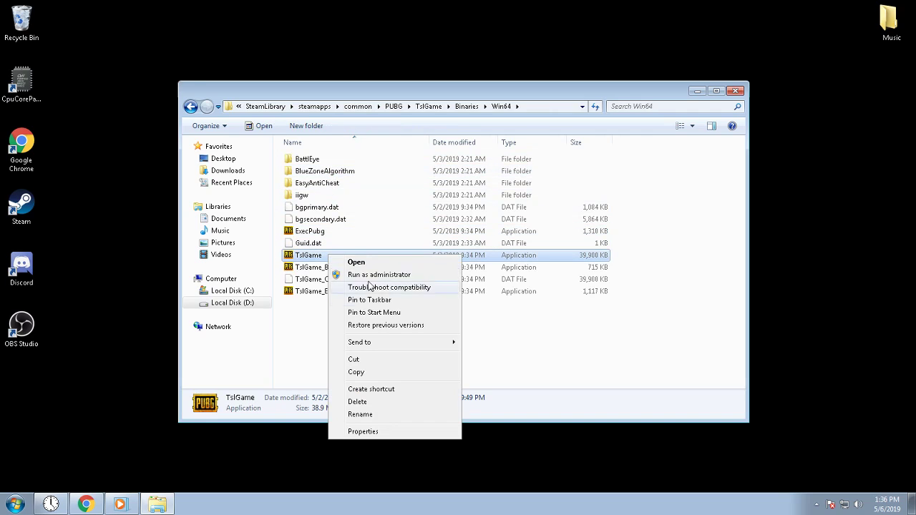
left_click(363, 432)
left_click(435, 224)
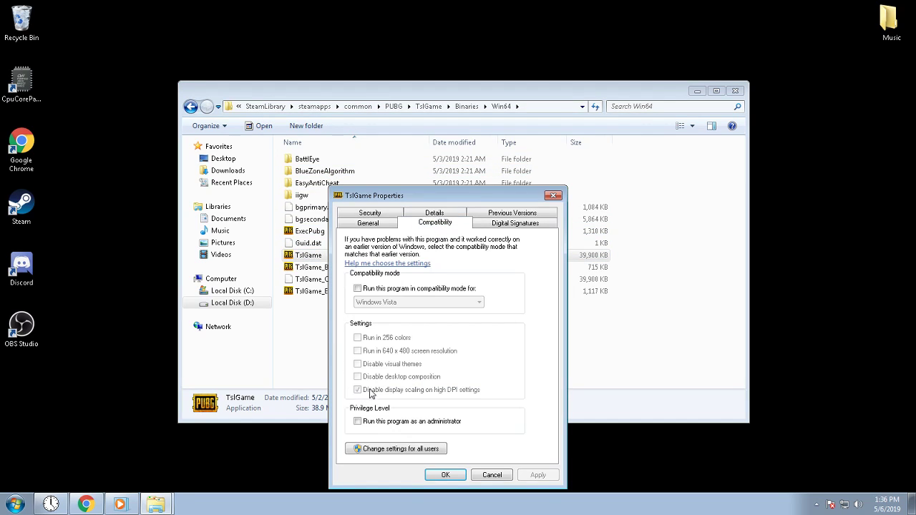
left_click(459, 479)
left_click(735, 91)
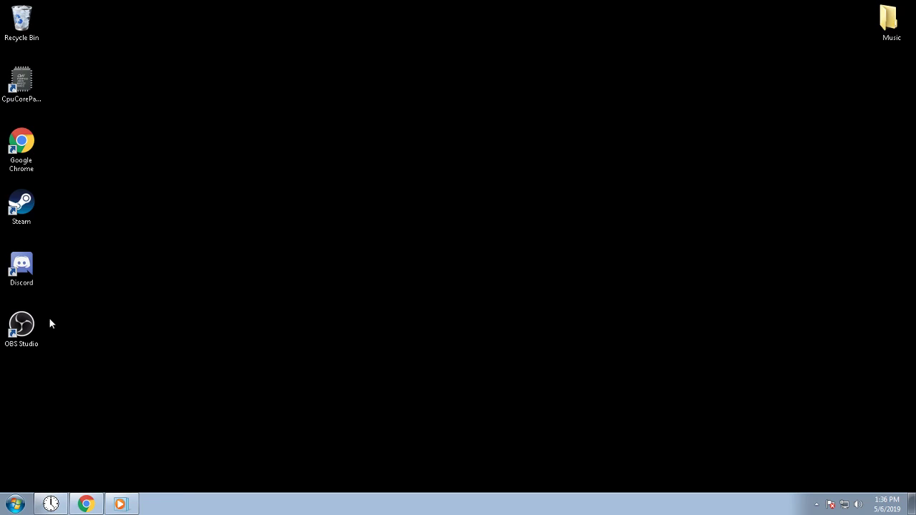
Switch to Steam and show the games library
double_click(23, 204)
mouse_move(349, 129)
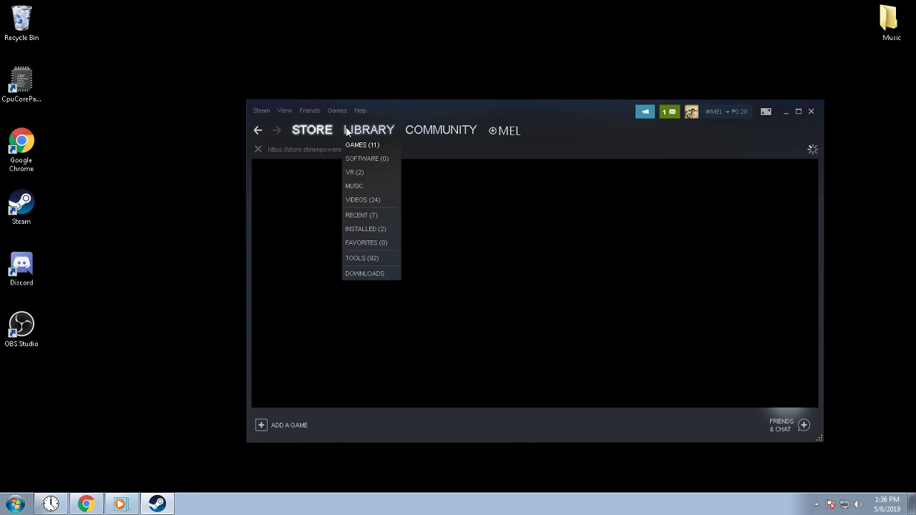
left_click(337, 110)
left_click(342, 124)
Confirm -malloc=system -USEALLAVAILABLECORES as the launch options of PLAYERUNKNOWN'S BATTLEGROUNDS, then close its properties and the Steam window
right_click(352, 279)
right_click(332, 273)
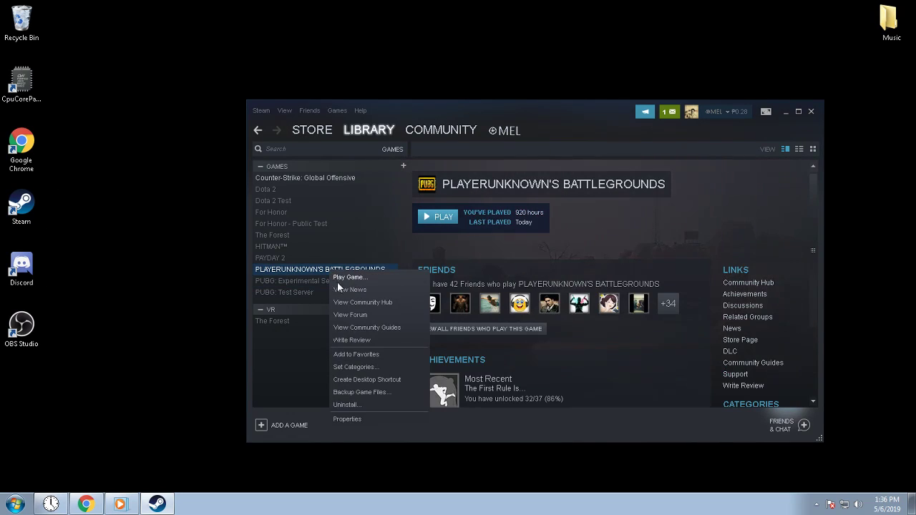
left_click(347, 419)
left_click(329, 229)
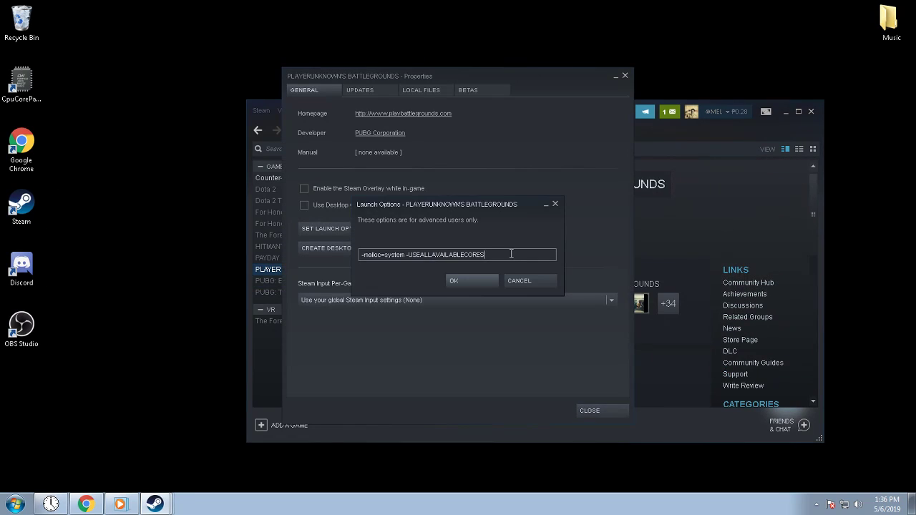
left_click_drag(511, 254, 371, 259)
left_click(508, 254)
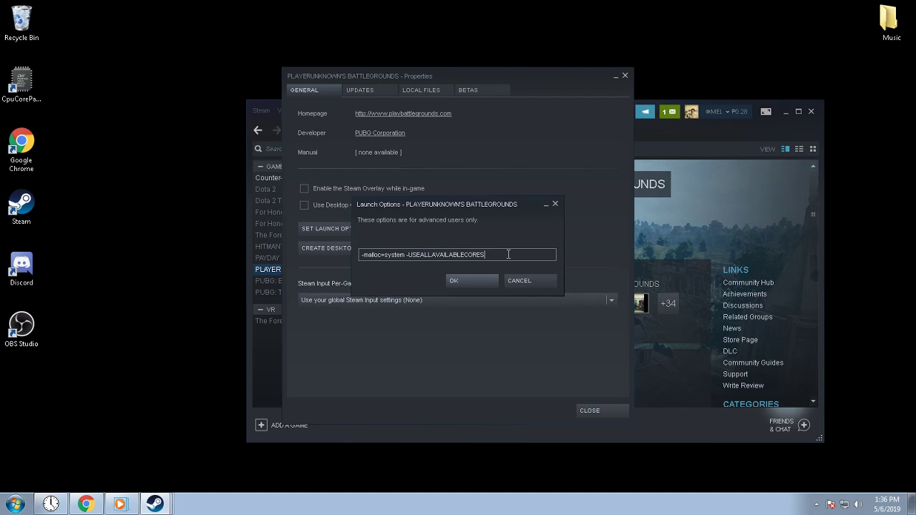
left_click_drag(508, 254, 359, 255)
triple_click(408, 255)
left_click(473, 280)
left_click(591, 410)
left_click(813, 113)
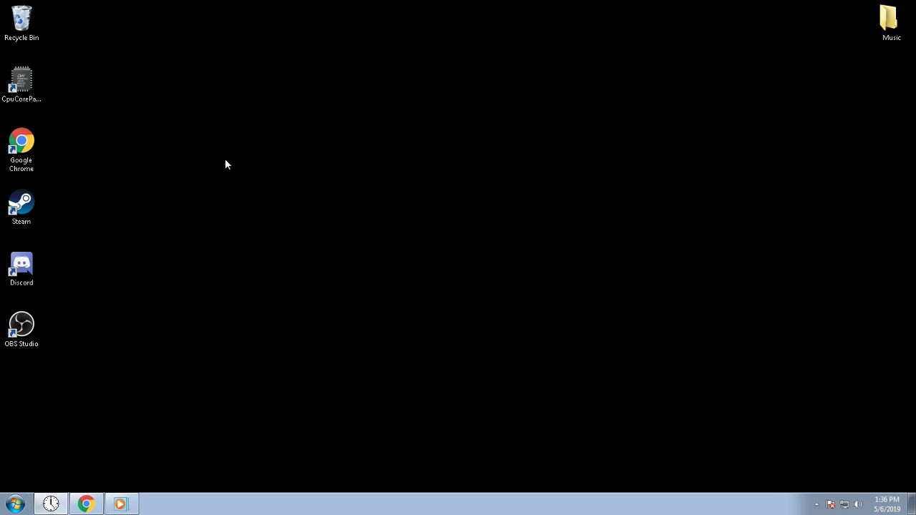
left_click(817, 505)
left_click(817, 505)
left_click(817, 505)
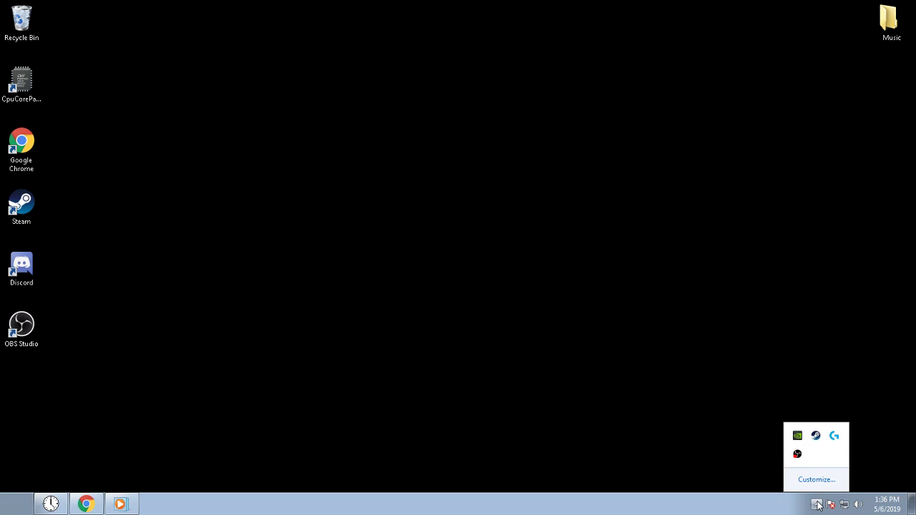
Look through the files in the Downloads folder, then close the folder window
left_click(2, 509)
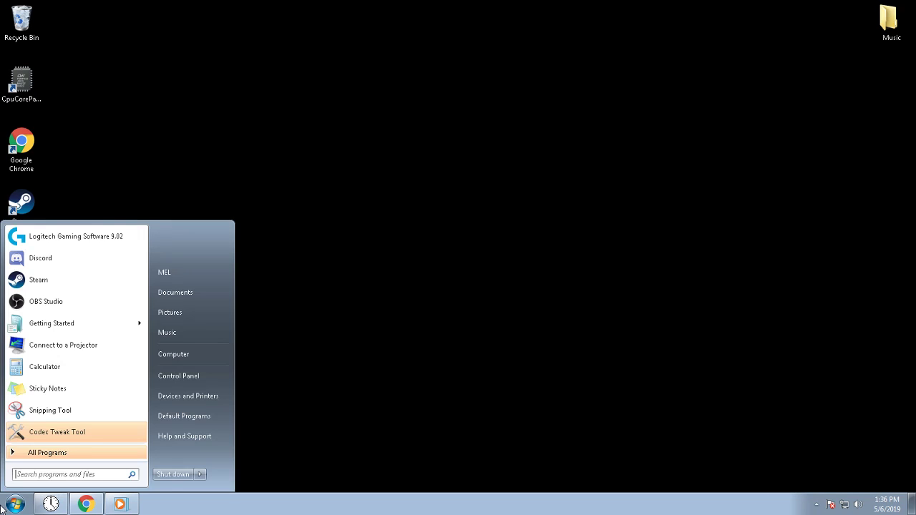
left_click(193, 351)
left_click(229, 171)
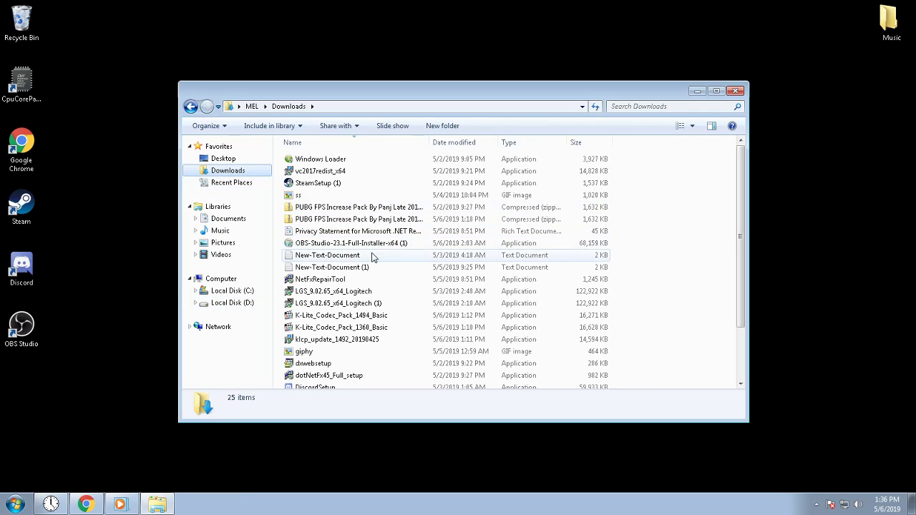
left_click(379, 303)
scroll(379, 305, "down", 2)
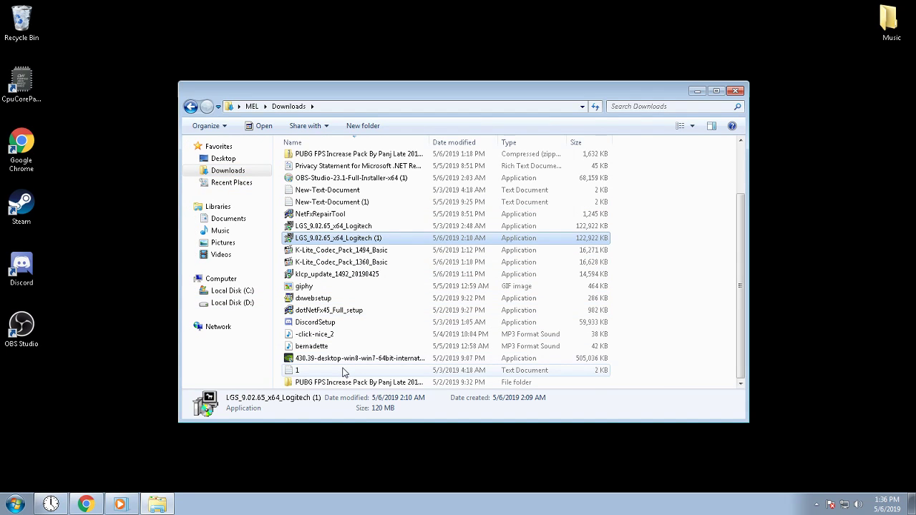
left_click(729, 95)
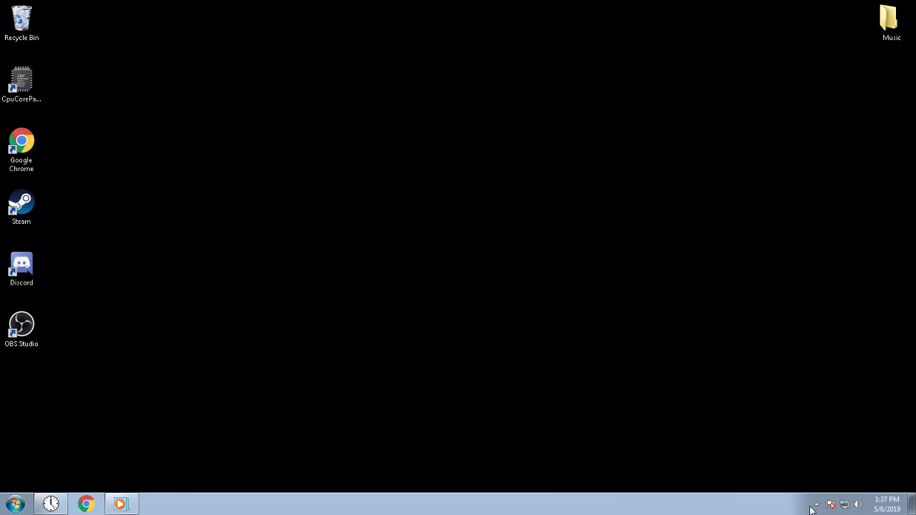
Launch PLAYERUNKNOWN'S BATTLEGROUNDS from Steam's notification-area shortcuts
left_click(816, 506)
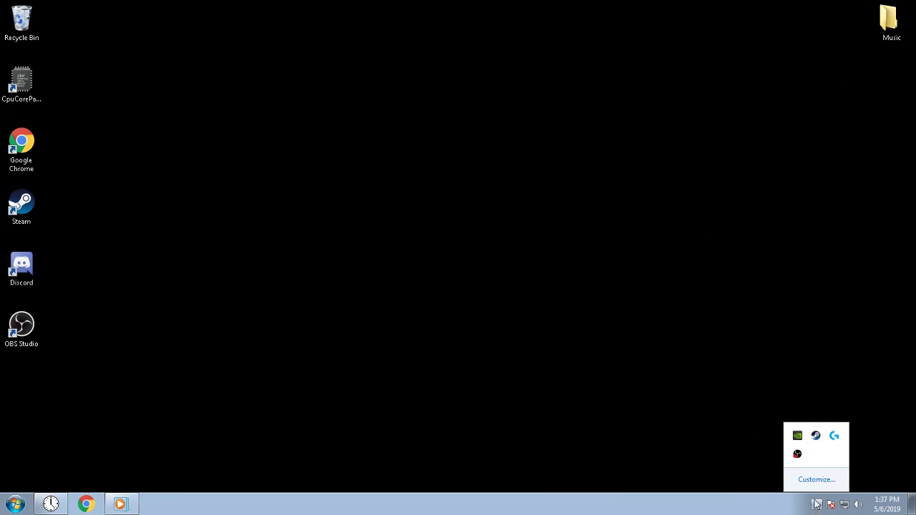
right_click(817, 438)
left_click(753, 267)
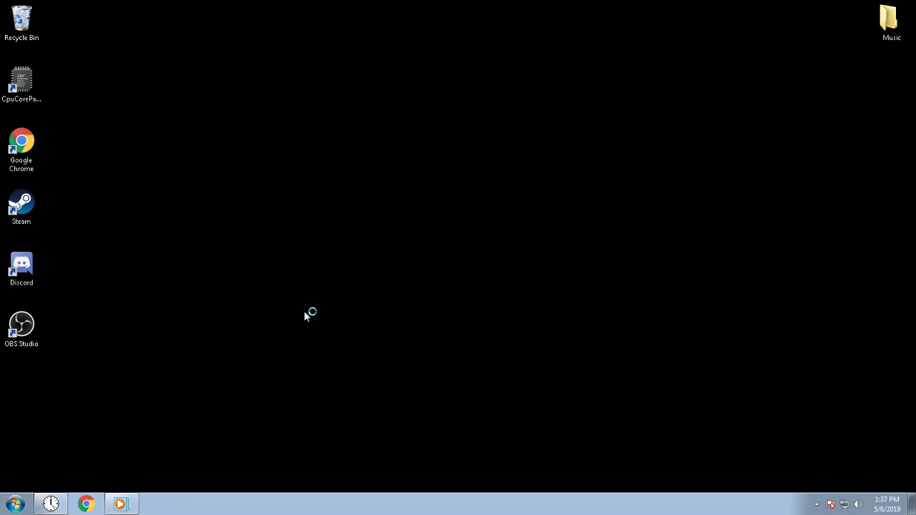
Check the running processes in Windows Task Manager, then close it
right_click(438, 503)
left_click(485, 474)
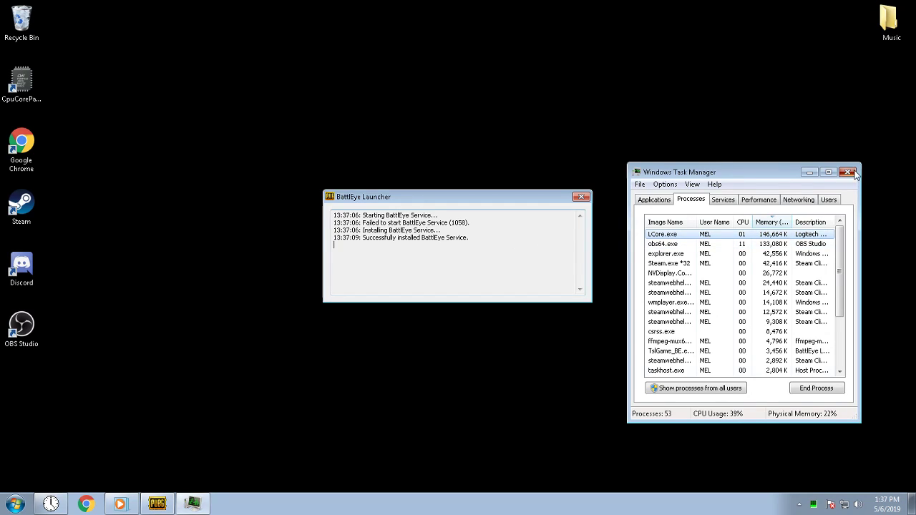
key("alt+F4")
Switch to OBS Studio and review its stream, output, advanced and video settings, then close the settings
left_click(818, 505)
left_click(798, 454)
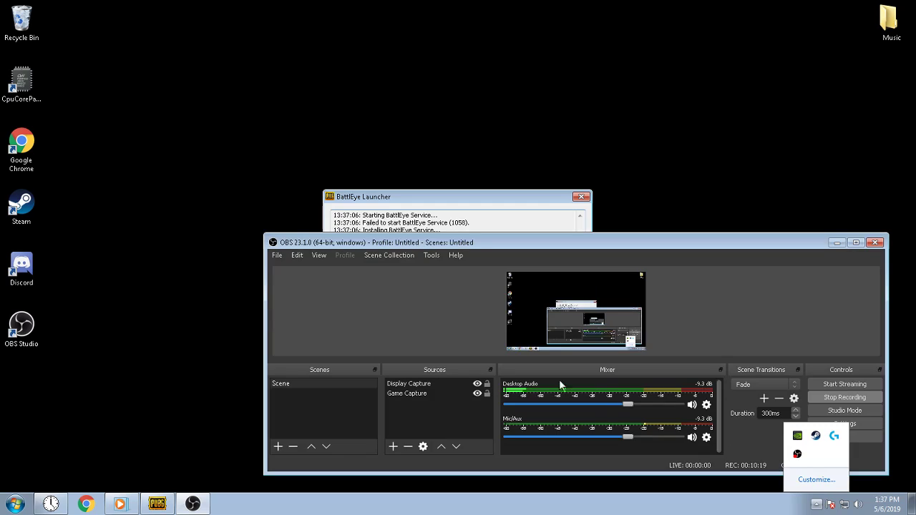
left_click(862, 423)
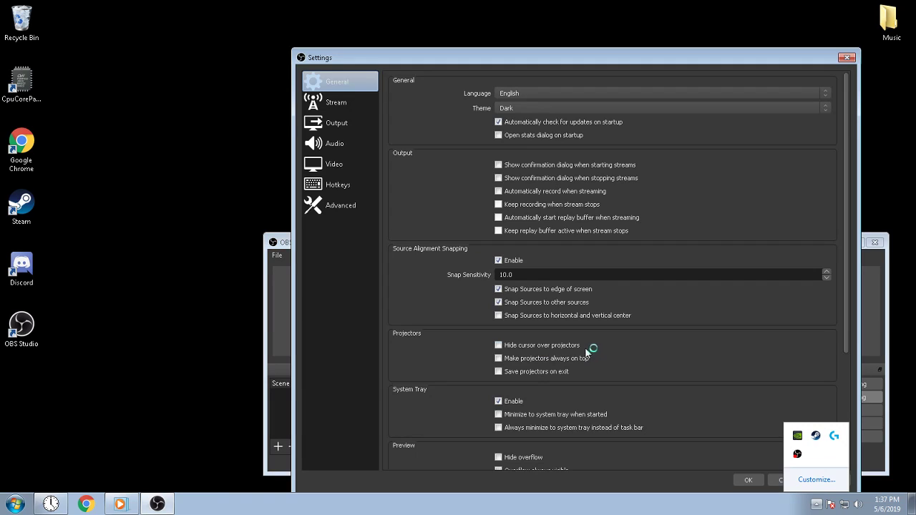
left_click(358, 108)
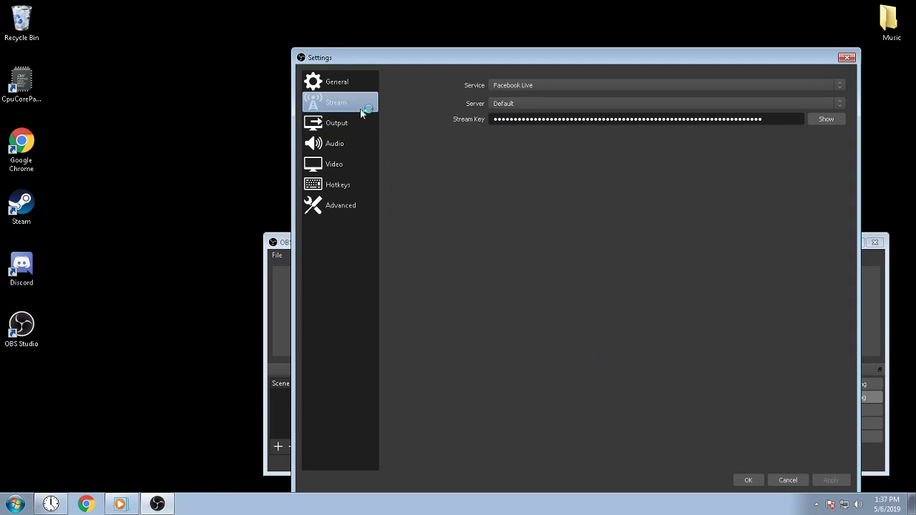
left_click(361, 123)
left_click(526, 122)
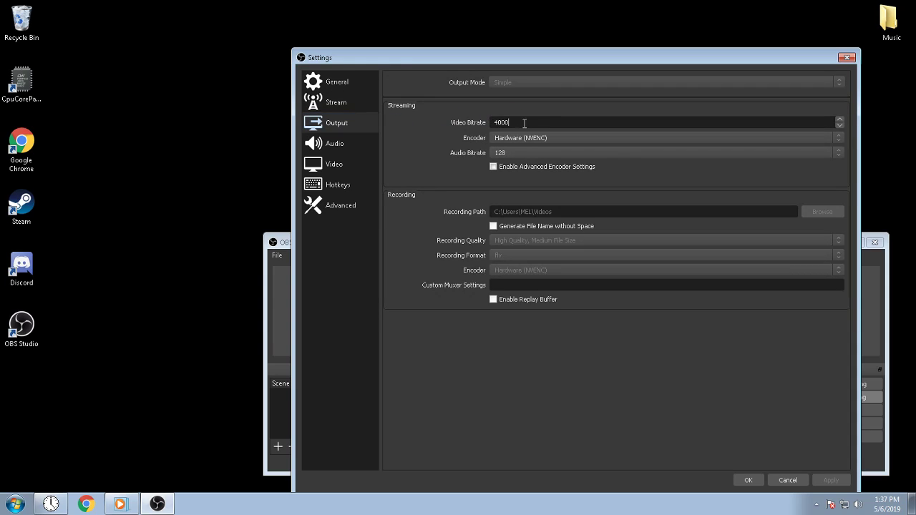
left_click(533, 153)
left_click(528, 219)
left_click(350, 210)
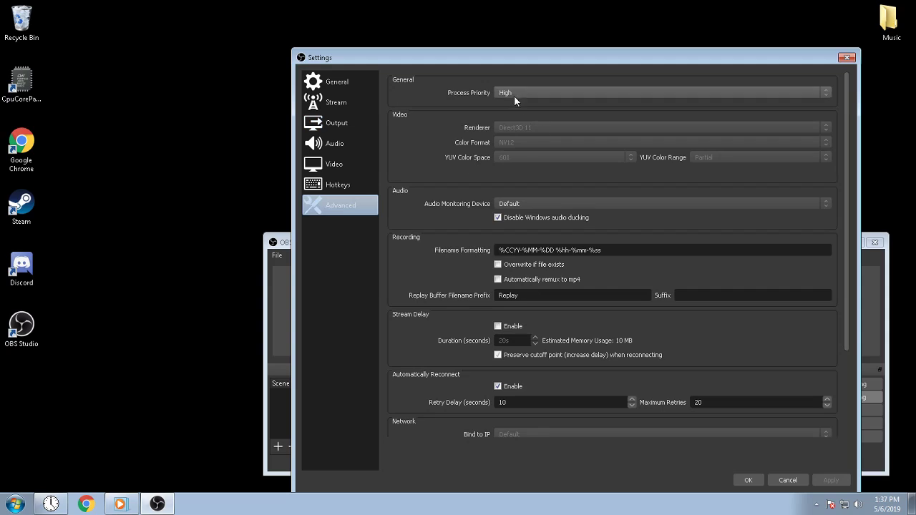
left_click(359, 161)
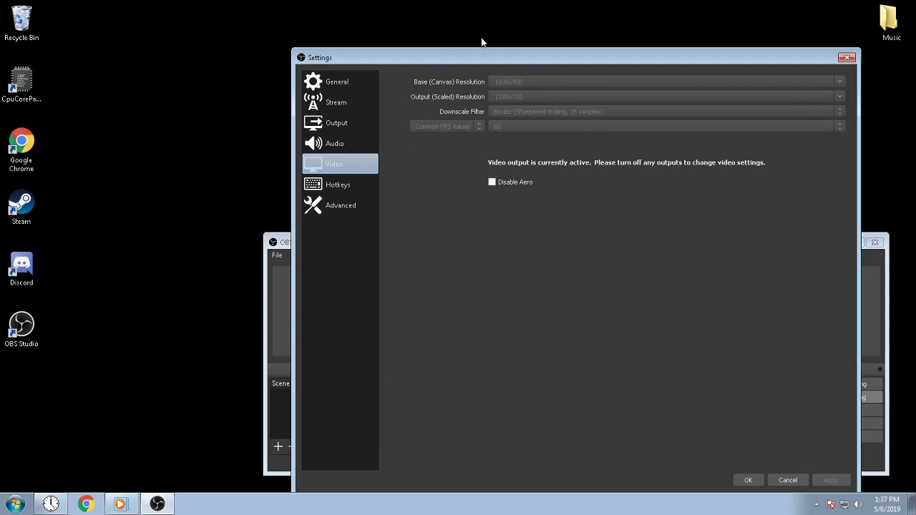
left_click(747, 480)
Check the Display Capture properties, move Game Capture above Display Capture in the sources, and hide OBS Studio
double_click(438, 384)
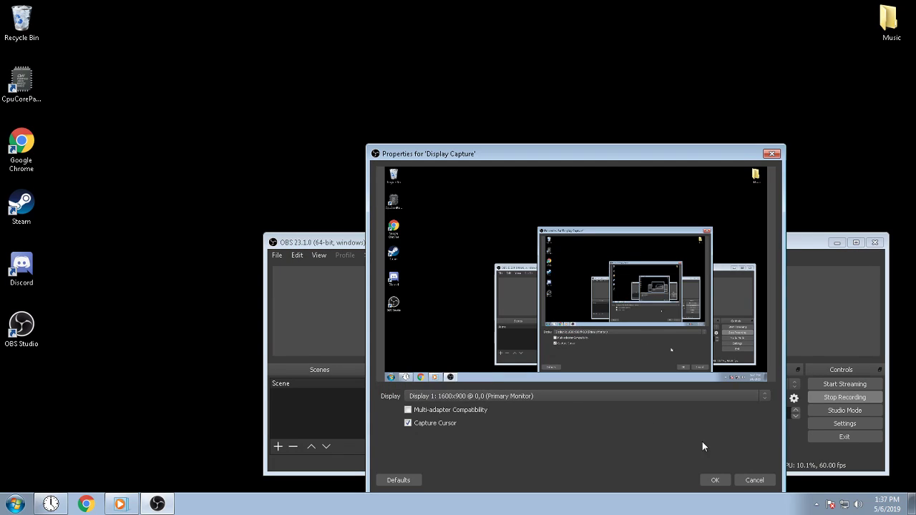
left_click(755, 481)
left_click_drag(430, 385, 451, 402)
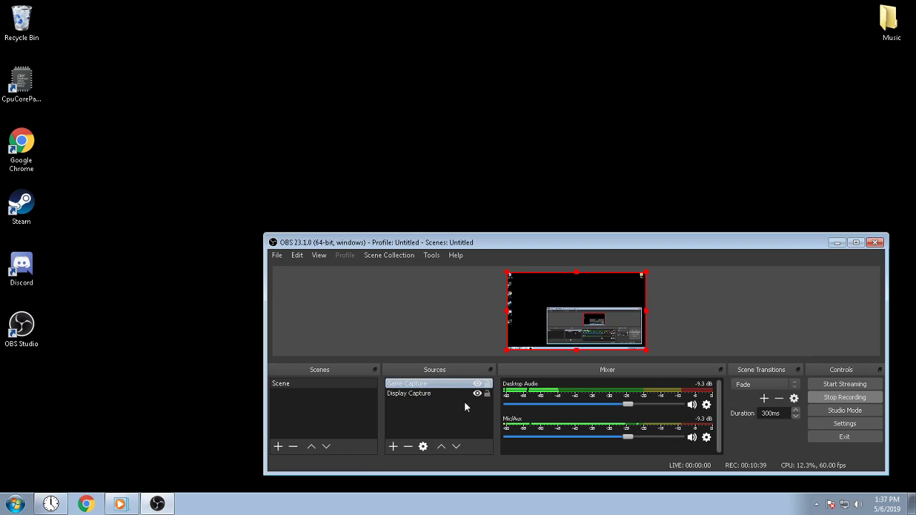
left_click(817, 505)
left_click(798, 452)
right_click(234, 304)
right_click(172, 249)
left_click(170, 245)
right_click(169, 238)
left_click(109, 236)
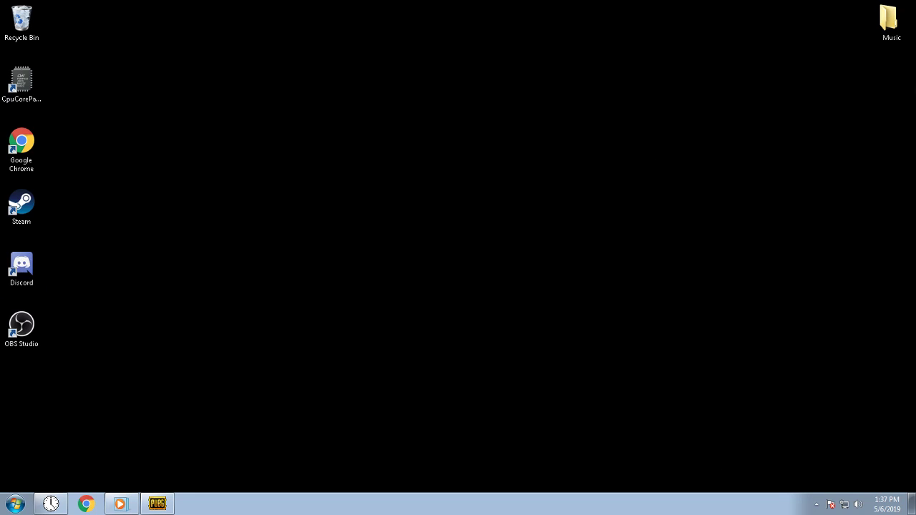
left_click(819, 504)
left_click(818, 504)
View the contents of the Music folder on the desktop, then close it
double_click(888, 20)
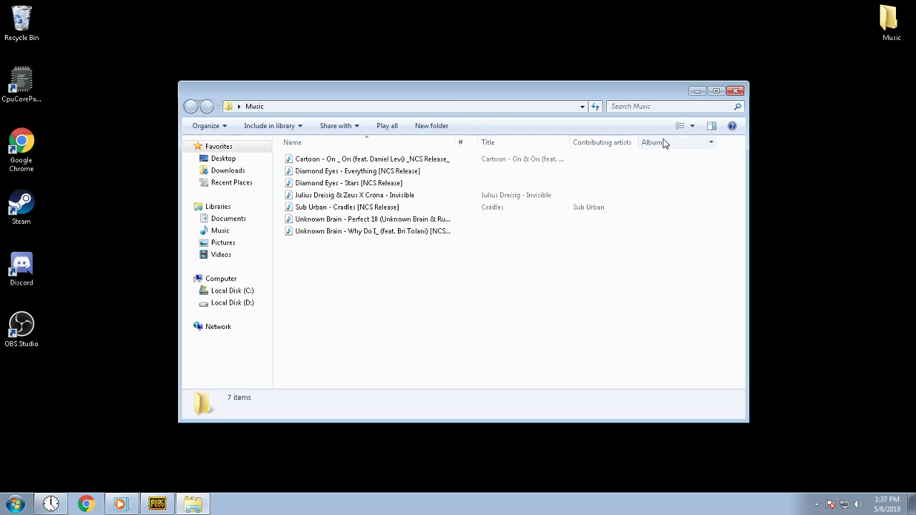
left_click(743, 90)
right_click(358, 107)
left_click(379, 137)
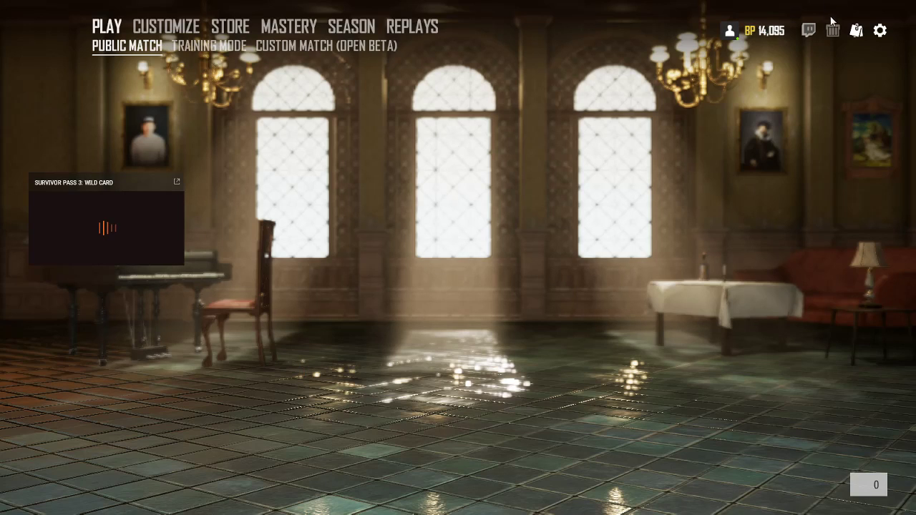
Review PUBG's in-game graphics settings, from the display and FPS cap options through the advanced quality options
key("Escape")
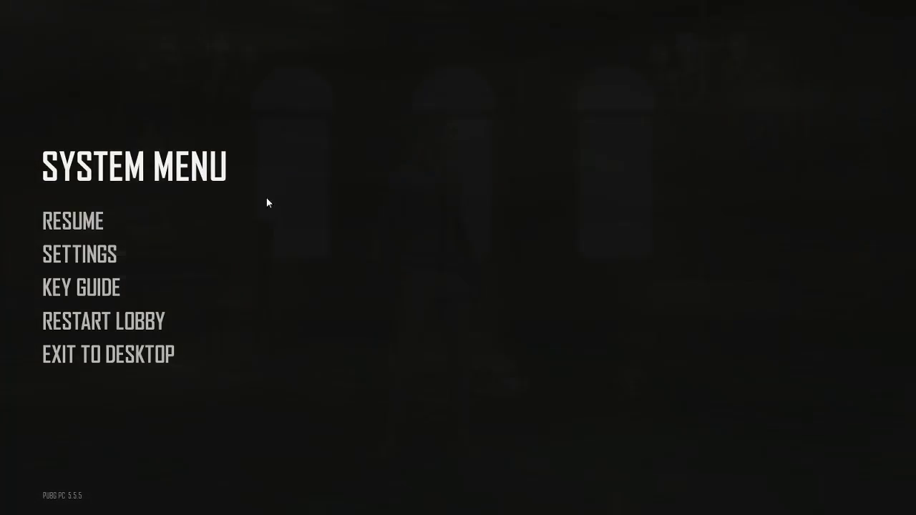
key("Return")
scroll(329, 217, "down", 5)
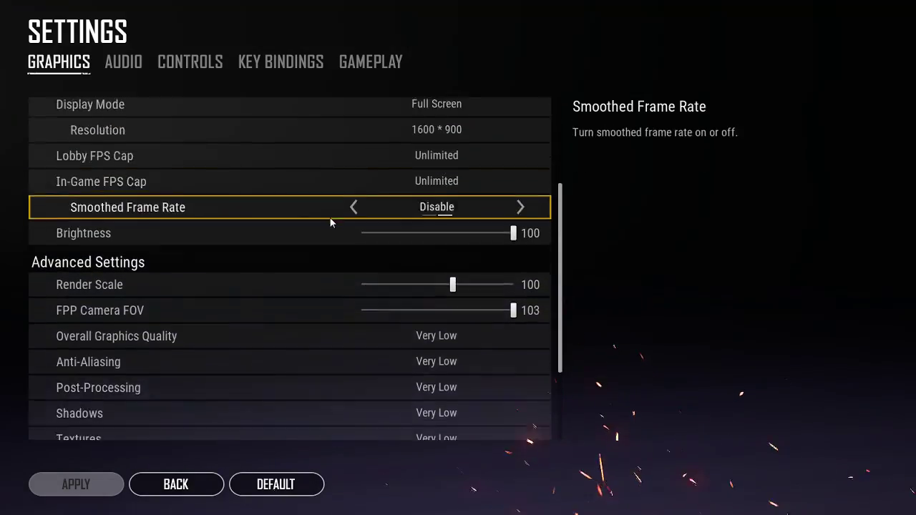
scroll(408, 287, "up", 2)
scroll(433, 358, "down", 2)
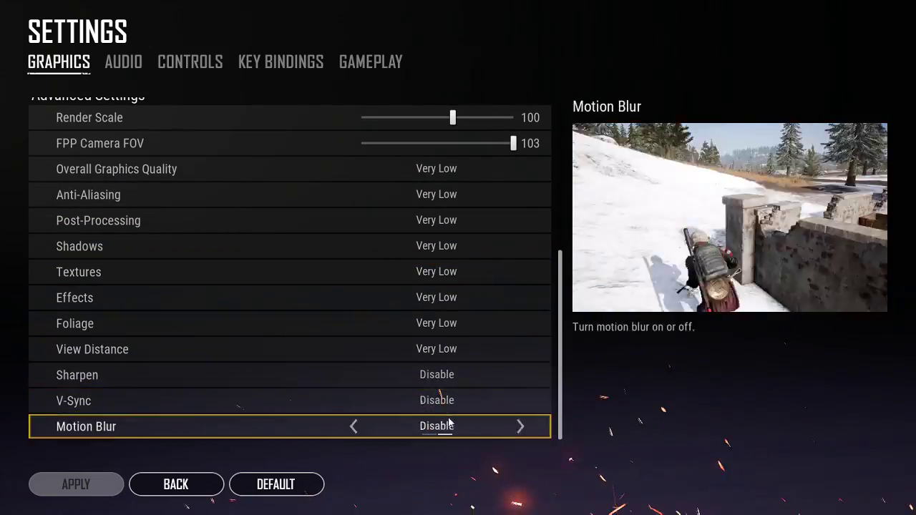
scroll(465, 322, "up", 2)
scroll(469, 310, "up", 6)
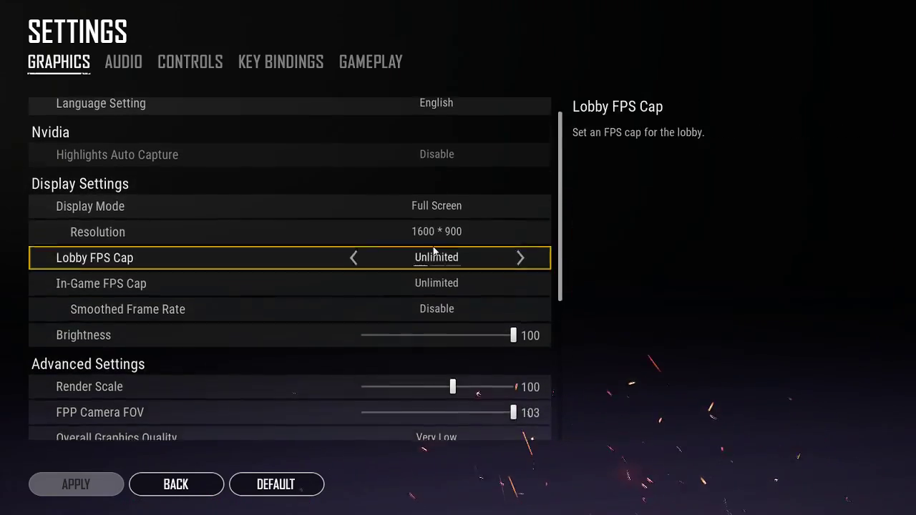
scroll(469, 241, "up", 1)
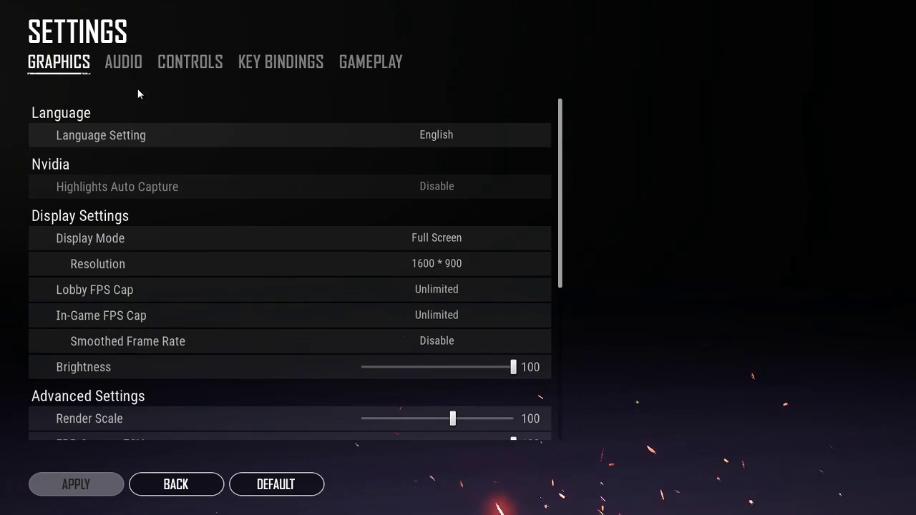
Review the game's audio and control settings, including the scope sensitivities and key input methods
left_click(127, 63)
left_click(167, 63)
scroll(494, 214, "down", 5)
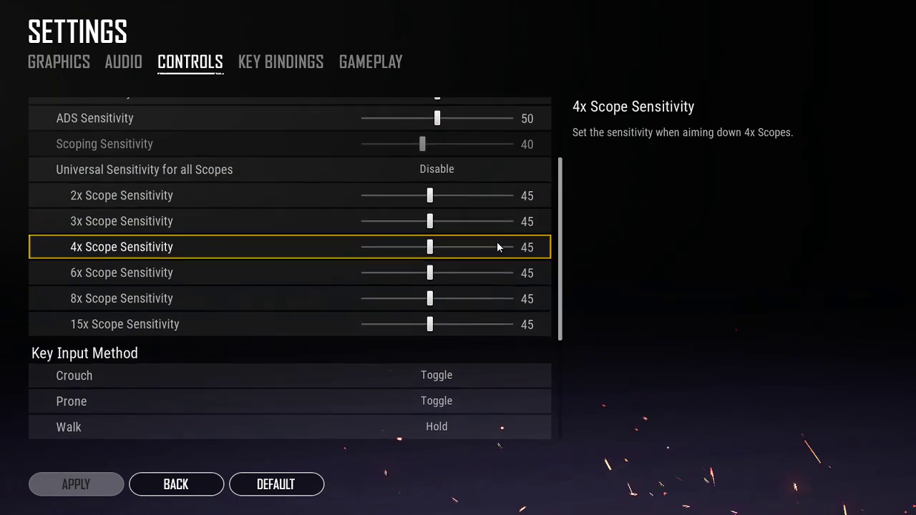
scroll(499, 247, "up", 2)
scroll(495, 254, "down", 6)
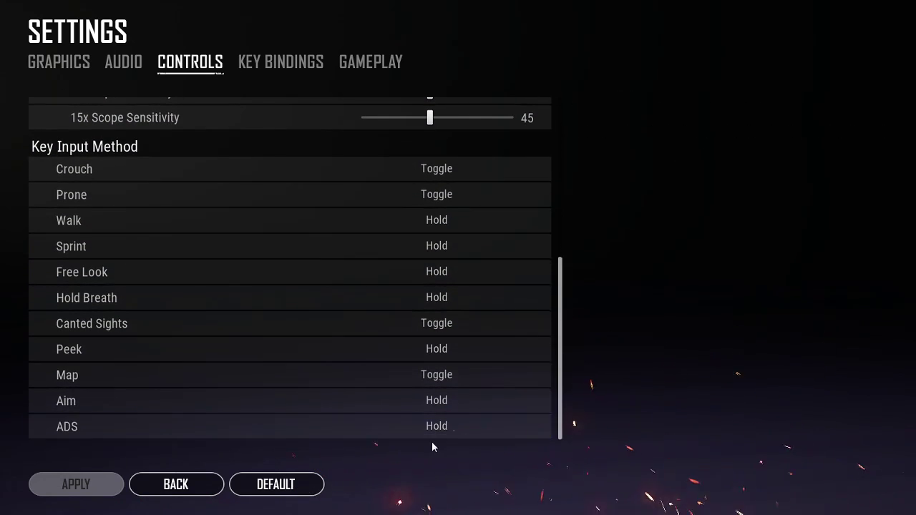
scroll(334, 143, "up", 3)
Review the game's key bindings and gameplay settings, then leave the settings
left_click(281, 61)
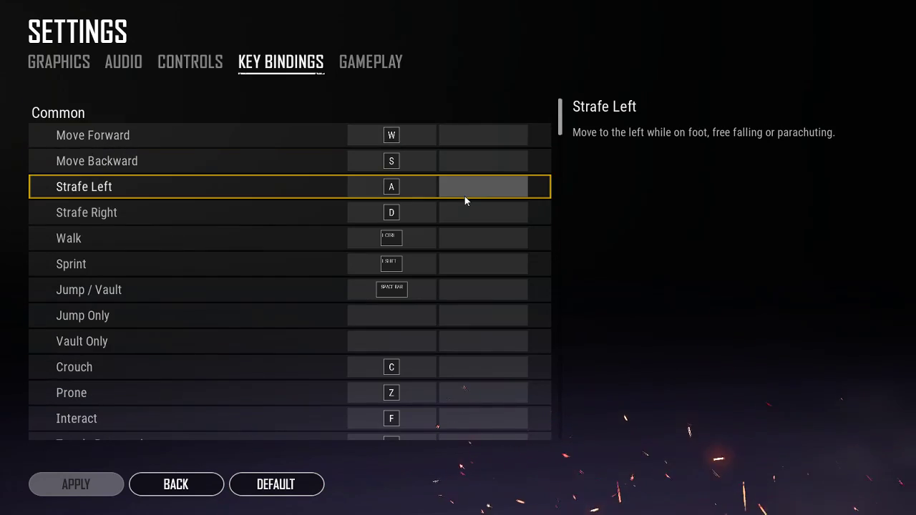
scroll(464, 199, "down", 6)
left_click(363, 65)
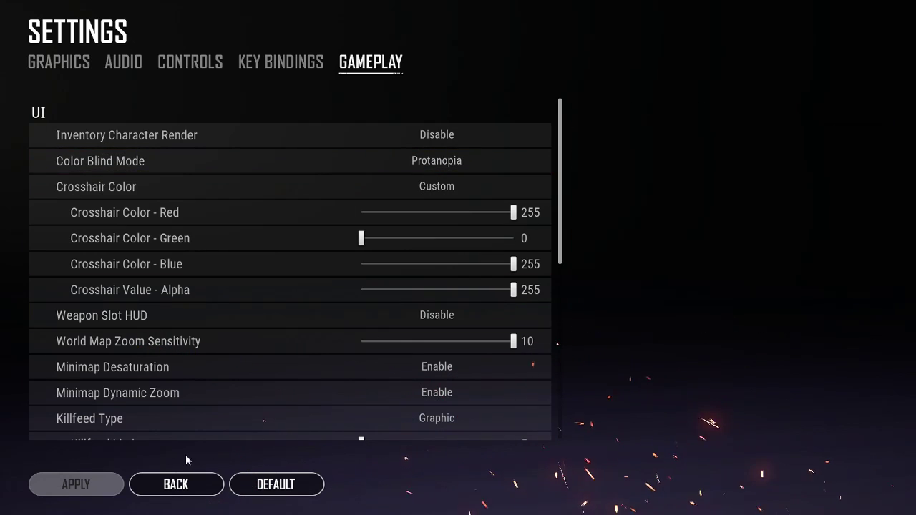
left_click(176, 485)
Return to the lobby and start a Training Mode session
left_click(131, 259)
left_click(192, 47)
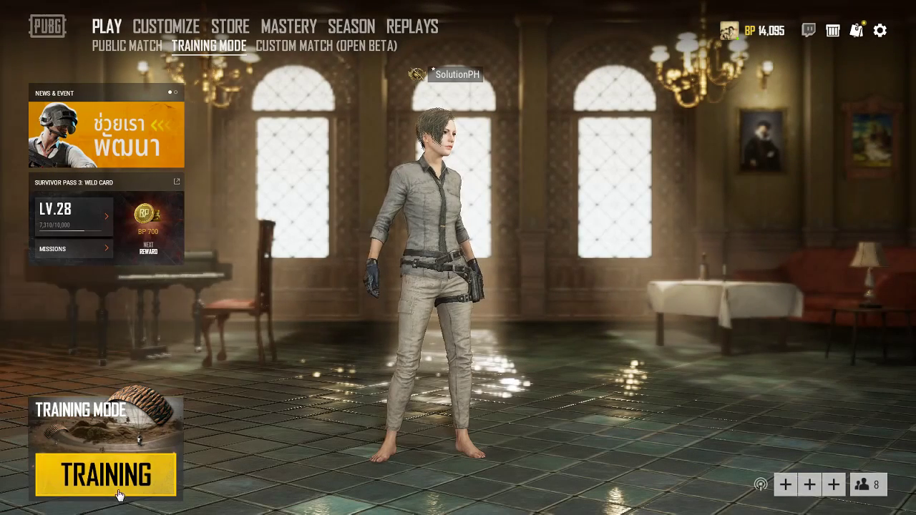
left_click(132, 470)
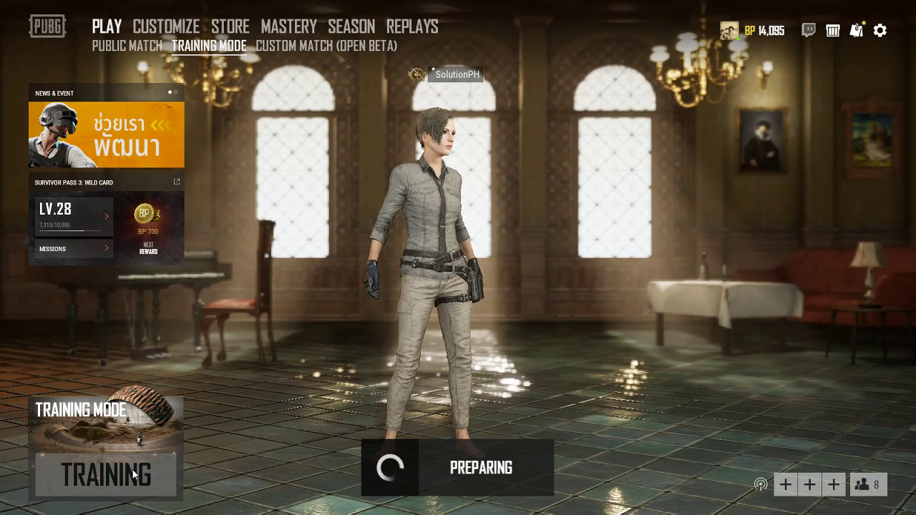